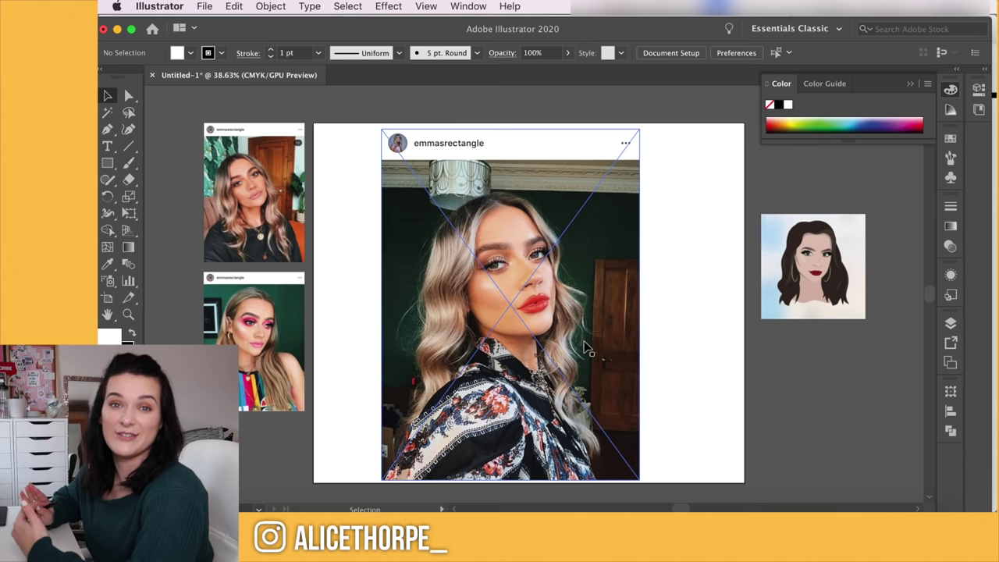
Dim the large portrait photo on the artboard to 51% opacity and lock it within Layer 1
click(951, 326)
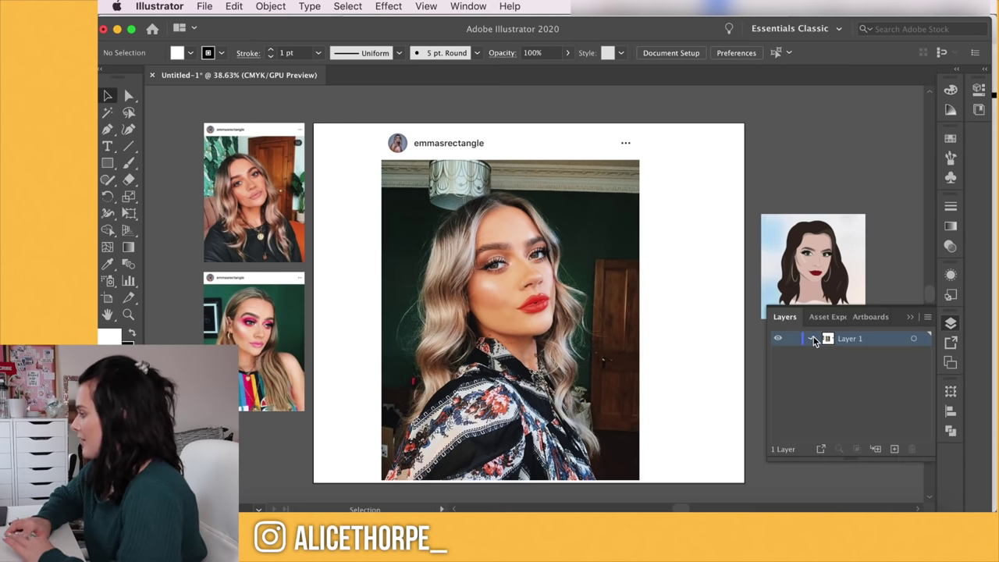
click(813, 339)
scroll(545, 281, down, 2)
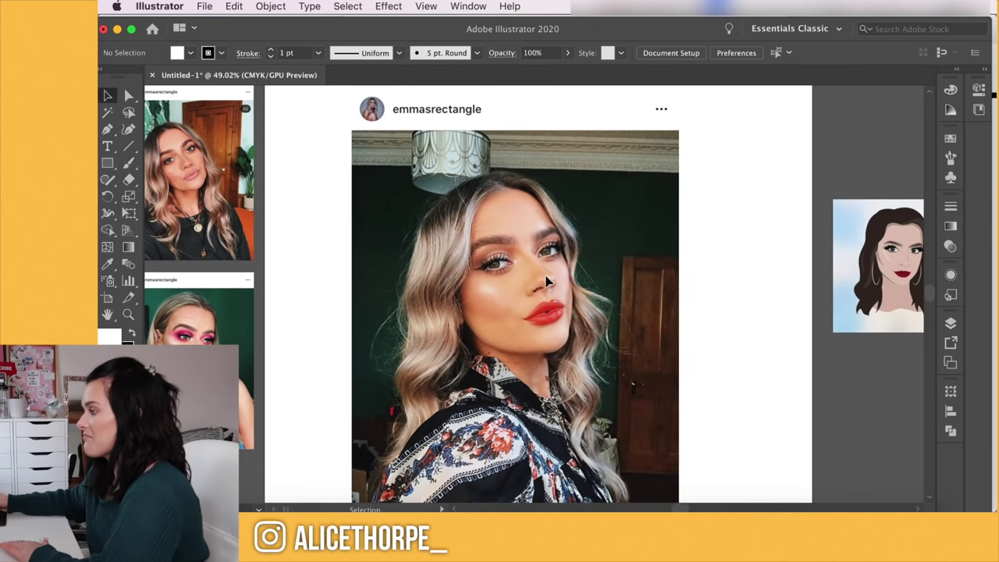
scroll(544, 282, down, 1)
scroll(544, 283, up, 1)
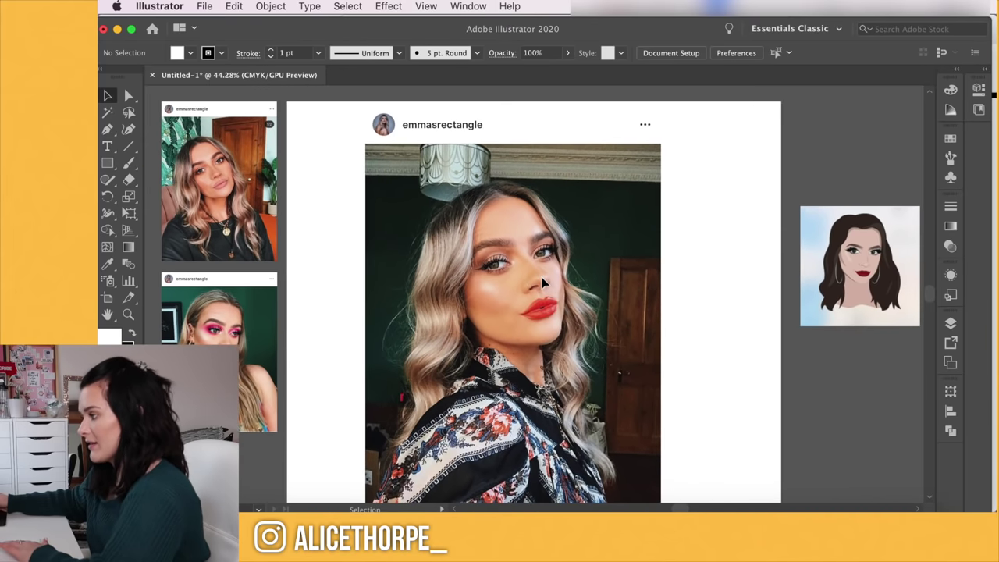
click(536, 283)
click(666, 52)
drag(669, 71, 640, 72)
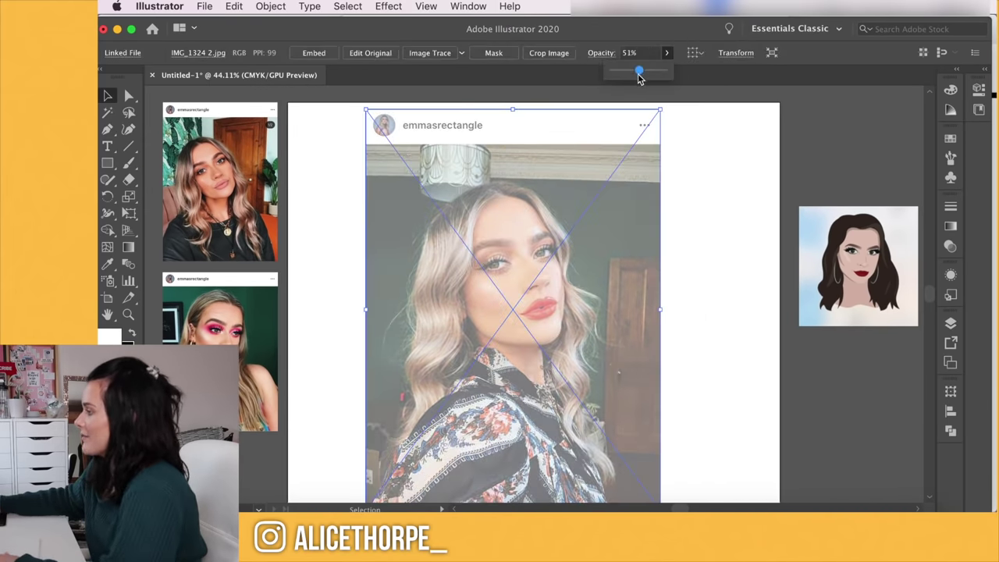
click(952, 325)
click(793, 399)
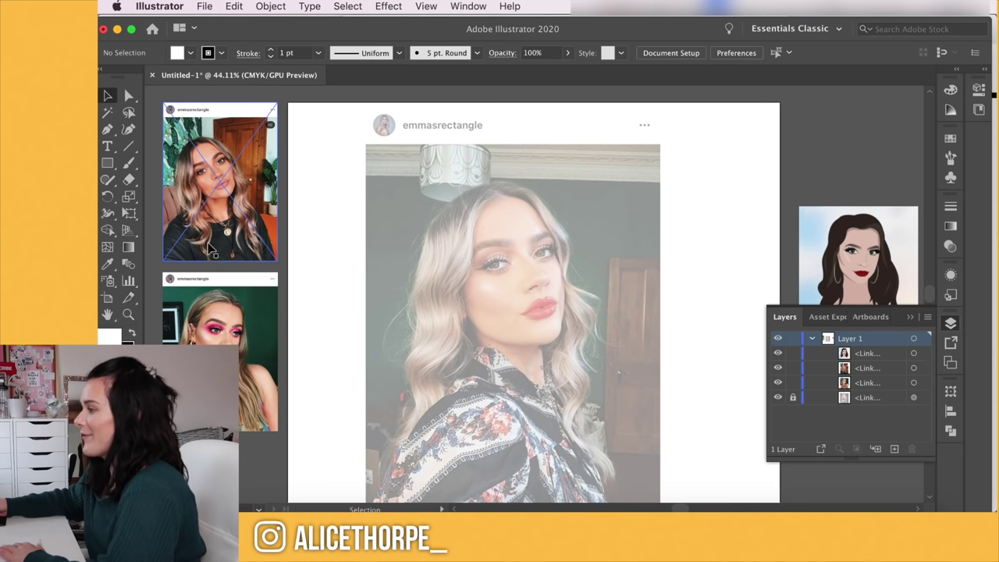
Activate the Pen tool for tracing the left-hand eye of the dimmed portrait
click(107, 130)
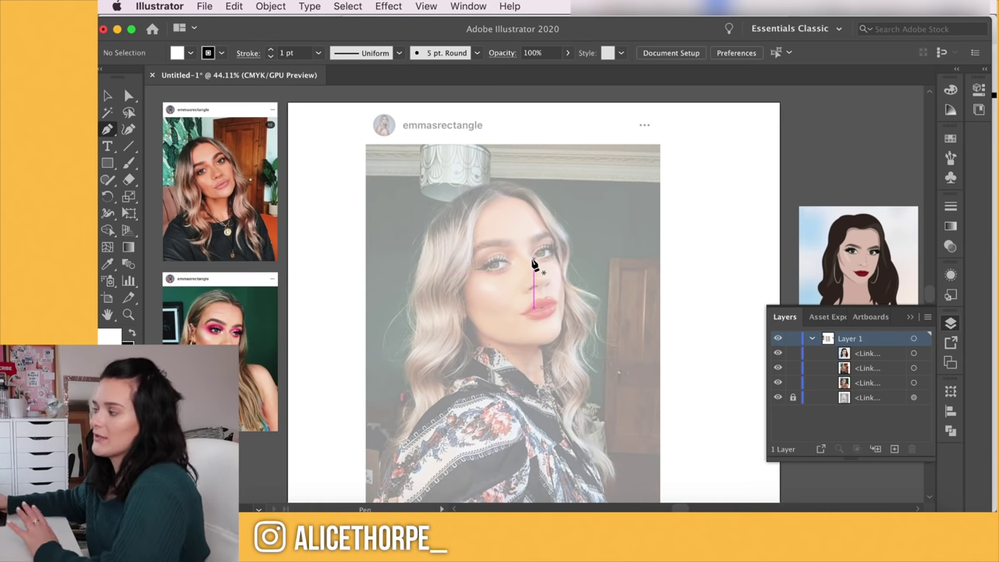
scroll(500, 270, up, 5)
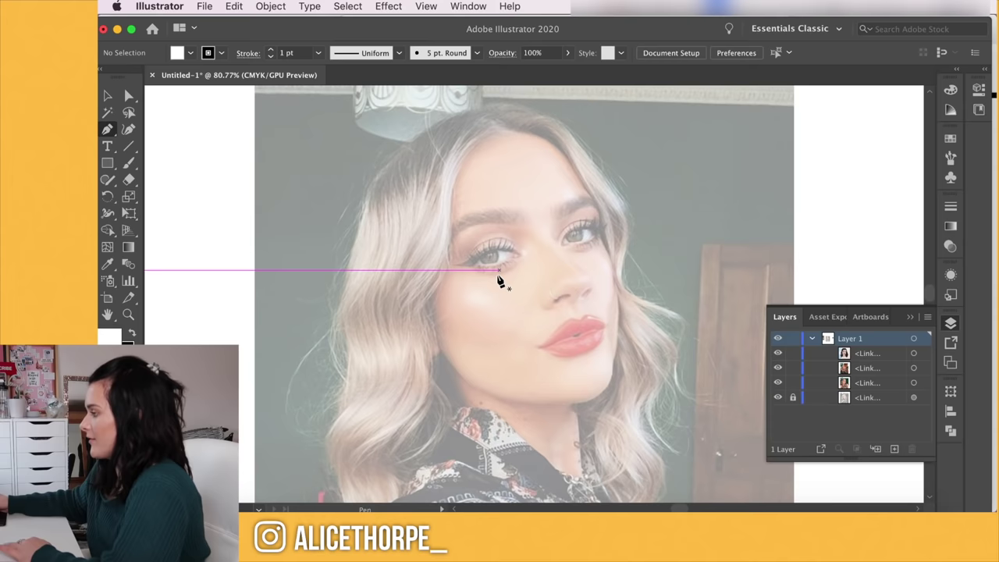
scroll(522, 268, up, 5)
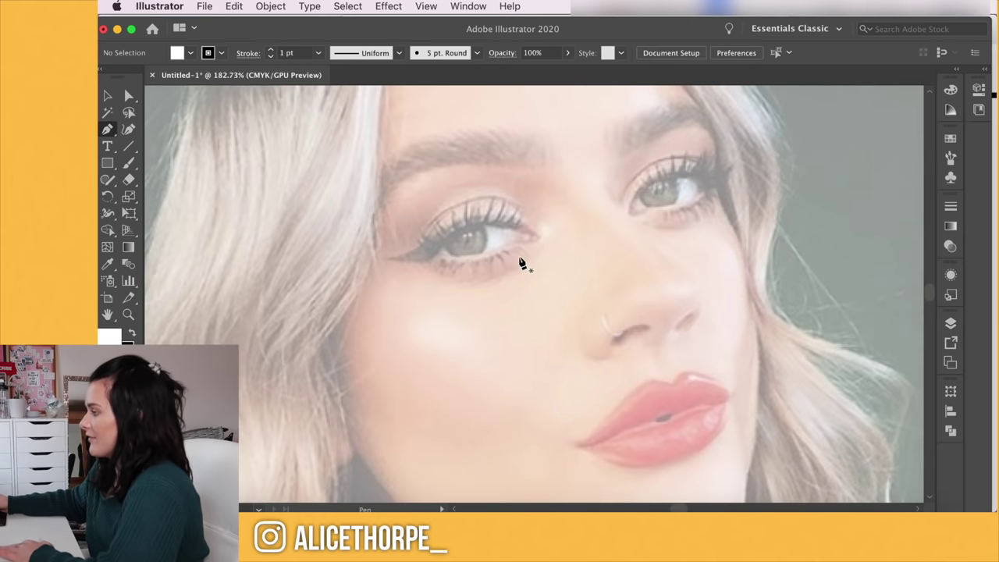
drag(537, 237, 438, 230)
click(452, 229)
key(super+z)
key(super+z)
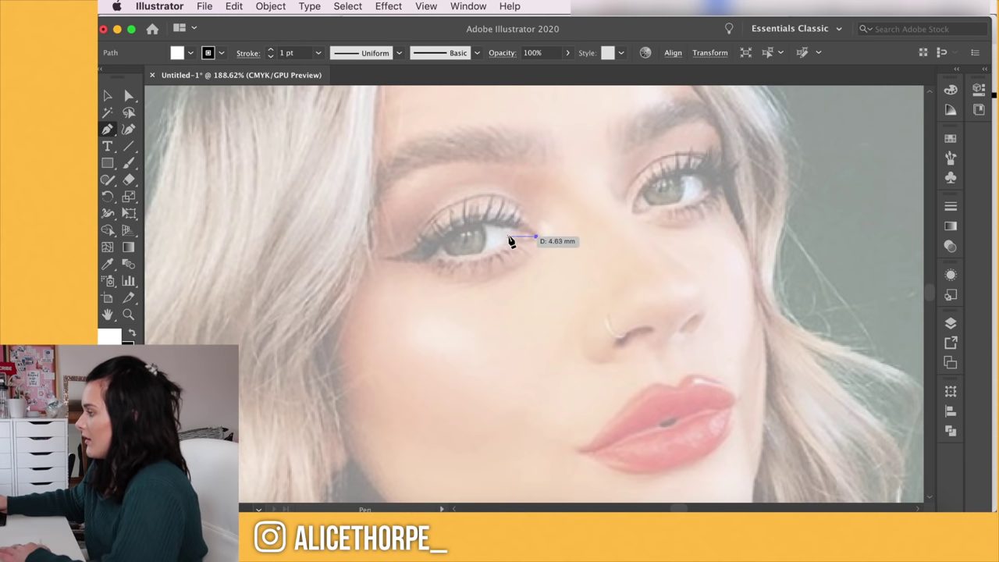
scroll(507, 234, up, 4)
scroll(507, 233, up, 1)
key(super+z)
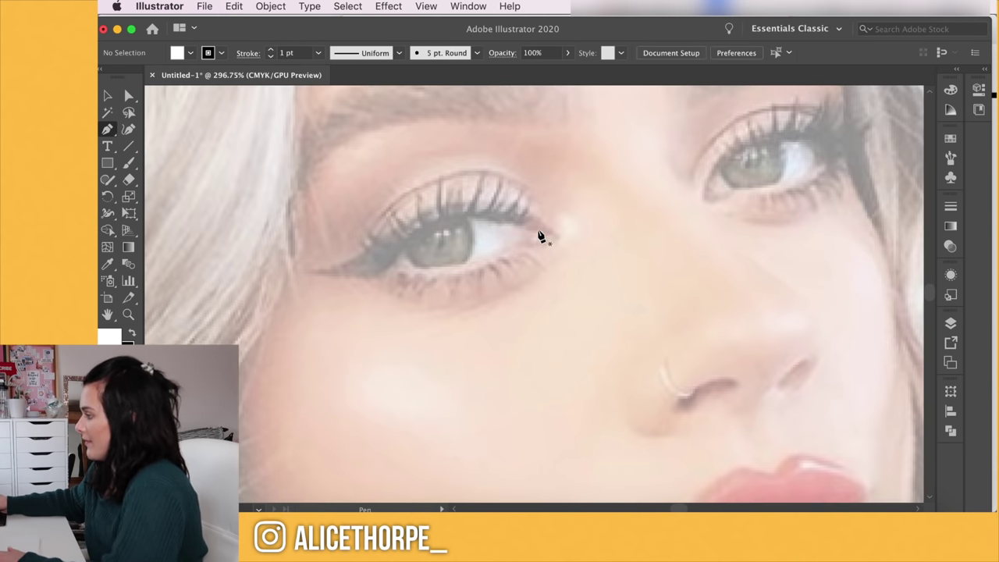
Trace a closed winged eyeliner shape along the left-hand eye's upper lash line and give it a black fill without stroke
click(539, 231)
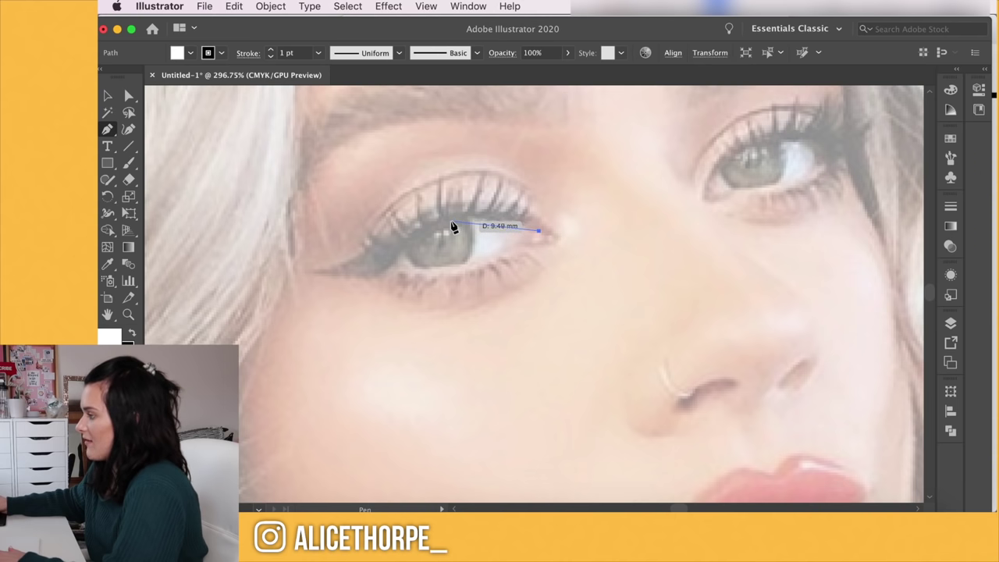
drag(404, 234, 384, 270)
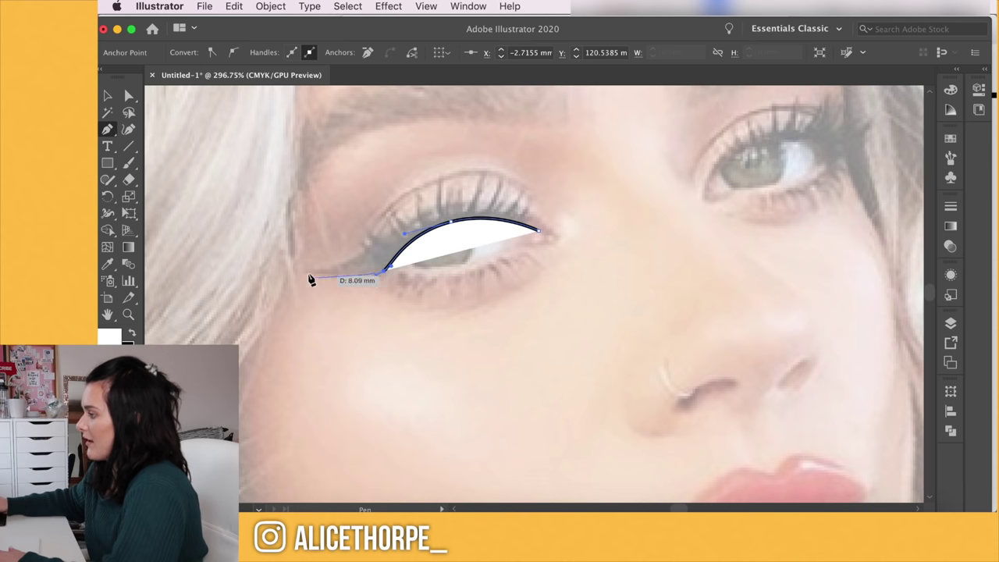
mouse_move(309, 271)
mouse_down()
mouse_move(293, 260)
mouse_move(278, 285)
mouse_up()
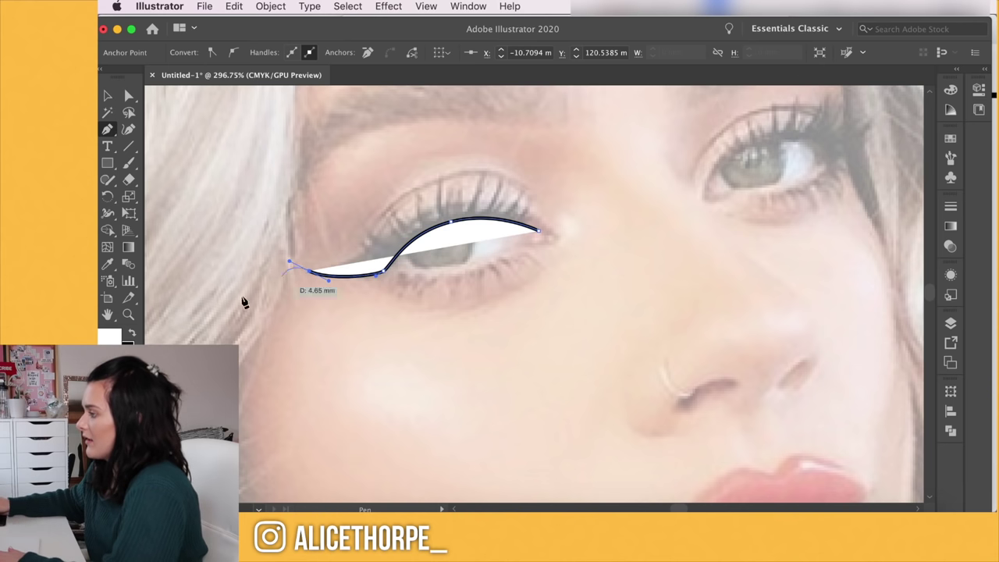
click(131, 372)
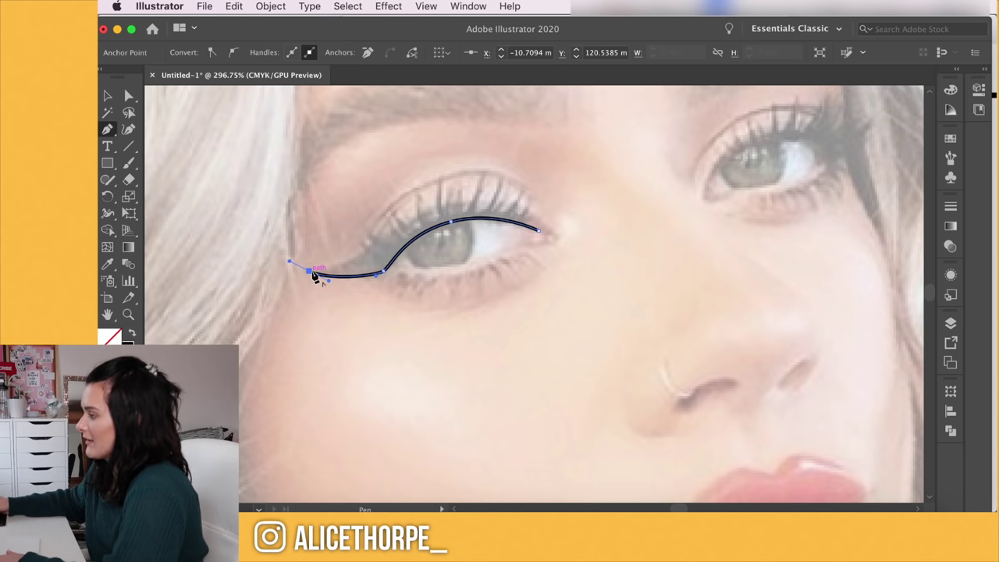
mouse_move(309, 275)
mouse_down()
mouse_move(356, 211)
mouse_move(242, 283)
mouse_move(364, 234)
mouse_move(258, 290)
mouse_move(364, 223)
mouse_move(336, 286)
mouse_move(401, 224)
mouse_move(475, 205)
mouse_move(523, 219)
mouse_move(543, 238)
mouse_up()
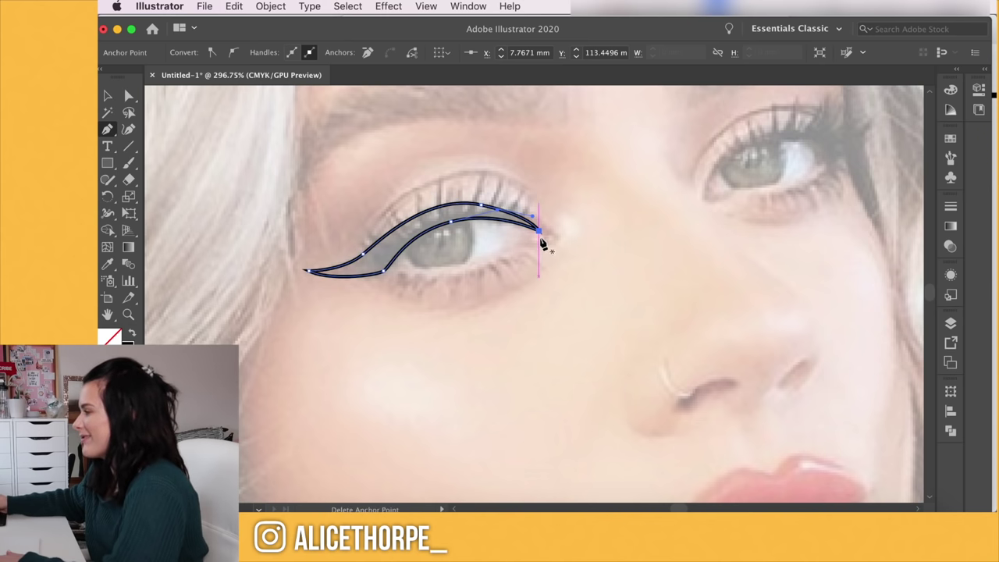
key(shift+x)
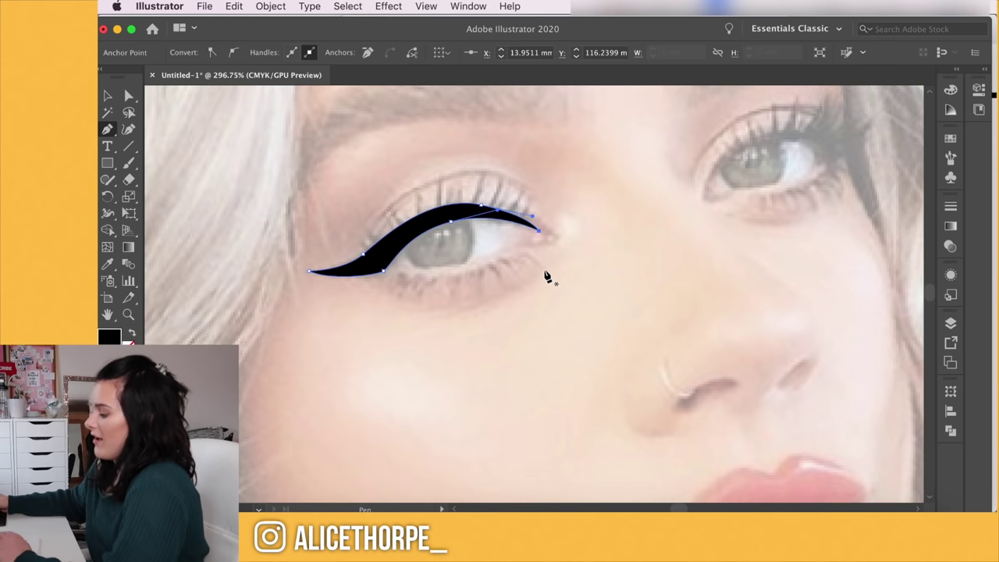
Refine the upper edge of the left-hand eyeliner by adjusting its anchor point and curve handle near the inner corner
key(v)
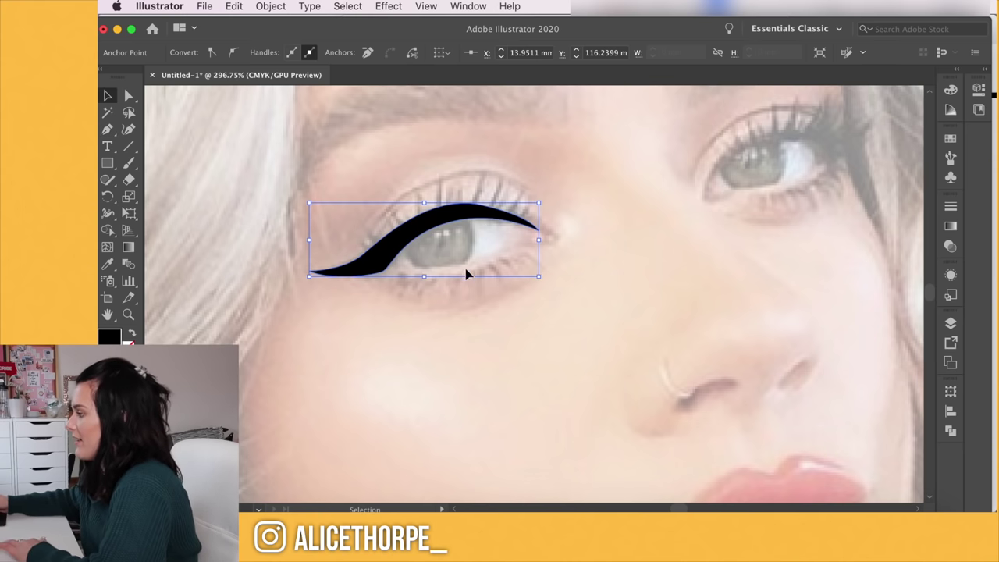
key(a)
drag(479, 204, 483, 216)
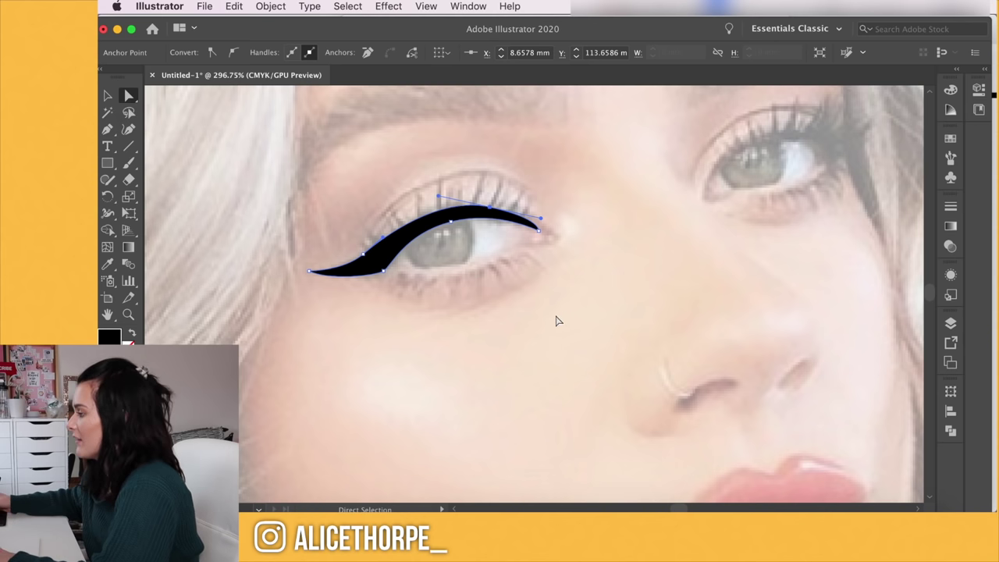
click(434, 202)
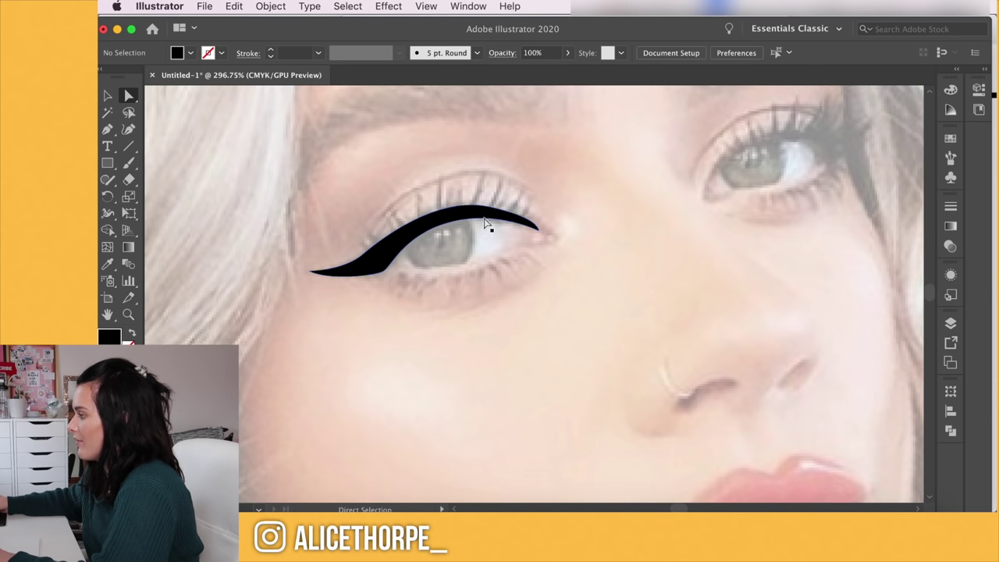
click(484, 212)
click(490, 209)
drag(438, 197, 428, 193)
click(427, 193)
Trace the left-hand eye's upper lid crease as an open curve with no fill and a 1 pt black stroke
key(p)
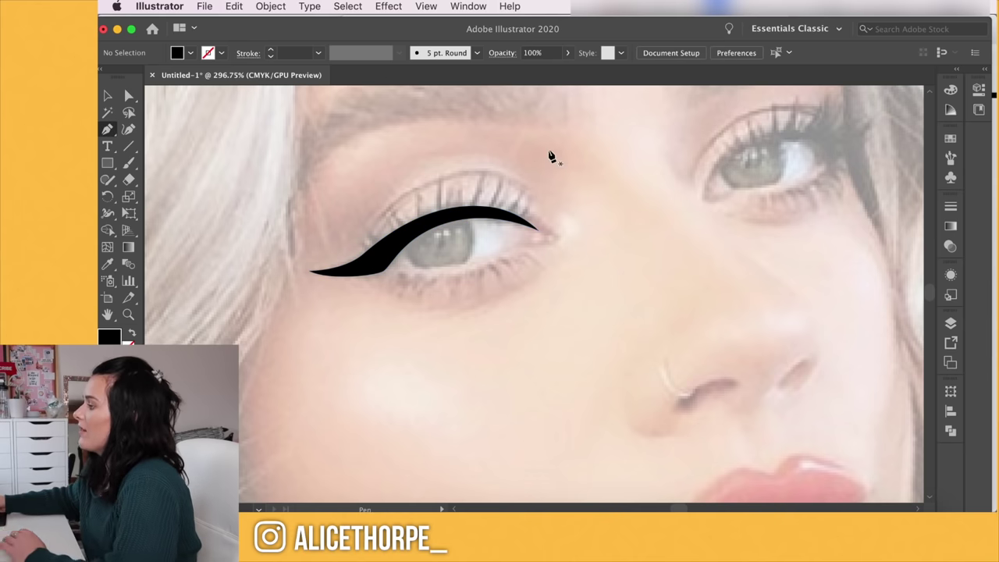
click(534, 191)
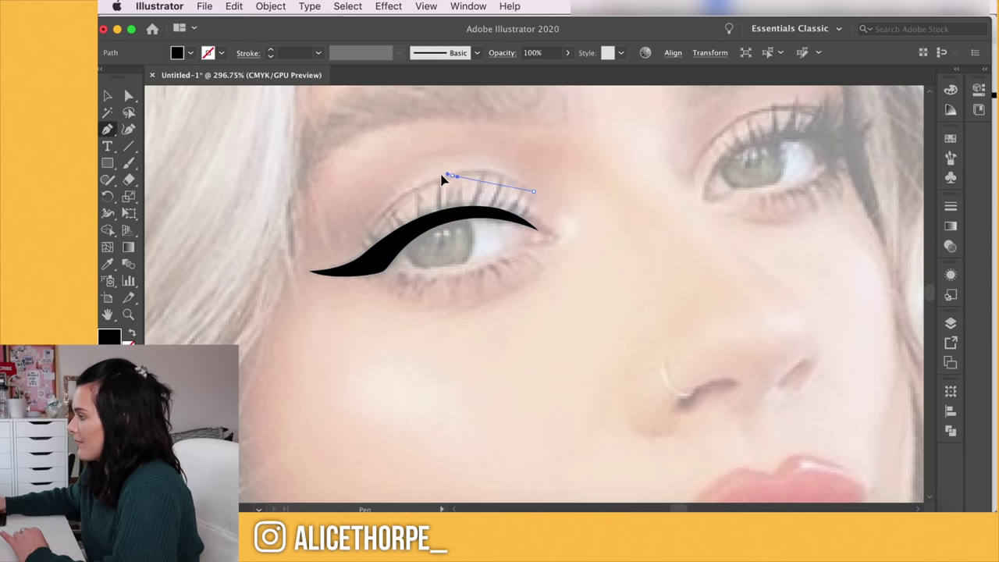
drag(415, 185, 404, 186)
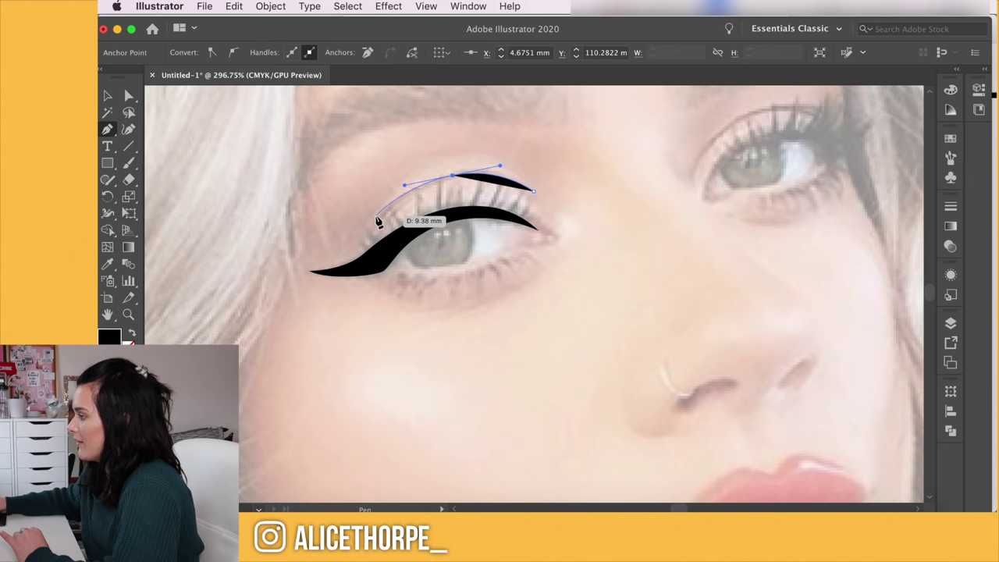
drag(366, 227, 455, 222)
key(/)
key(Escape)
Trace the left-hand eye's lower lash line as an unfilled 1 pt curve from the inner corner to the eyeliner
click(546, 244)
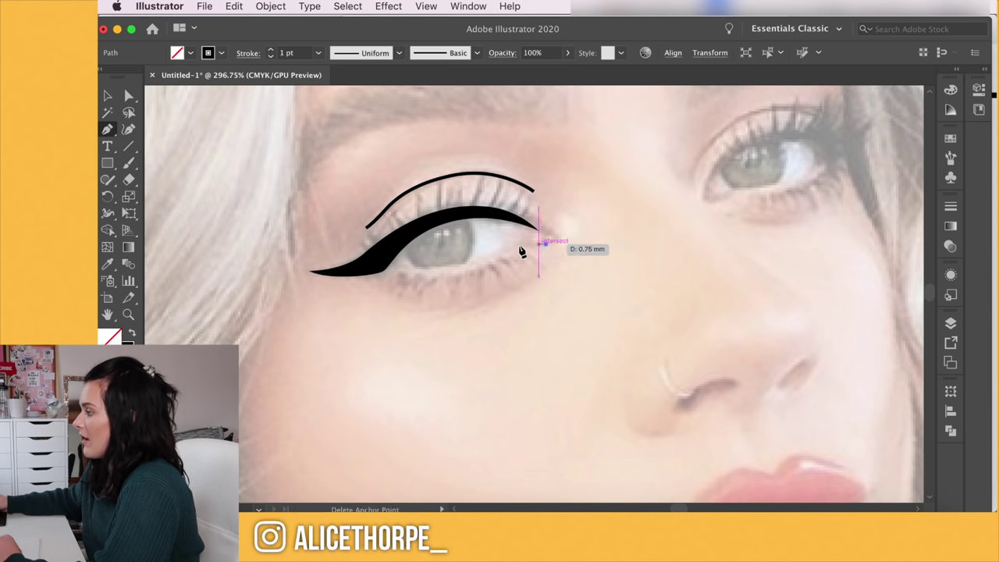
mouse_move(512, 248)
mouse_down()
mouse_move(482, 268)
mouse_move(421, 277)
mouse_up()
click(384, 271)
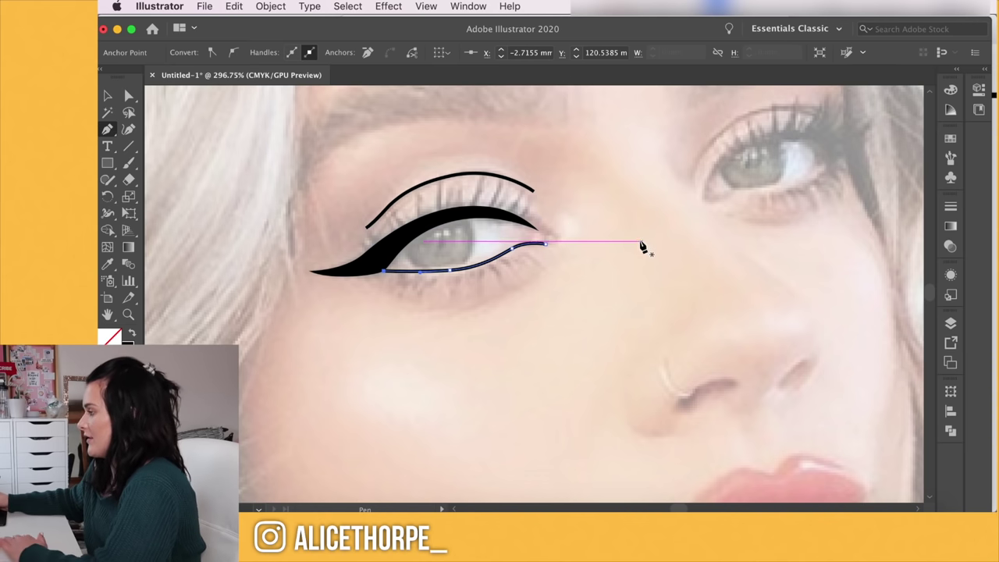
Trace a closed winged eyeliner shape over the right-hand eye's upper lash line and fill it black without stroke
scroll(645, 245, right, 5)
scroll(607, 247, right, 1)
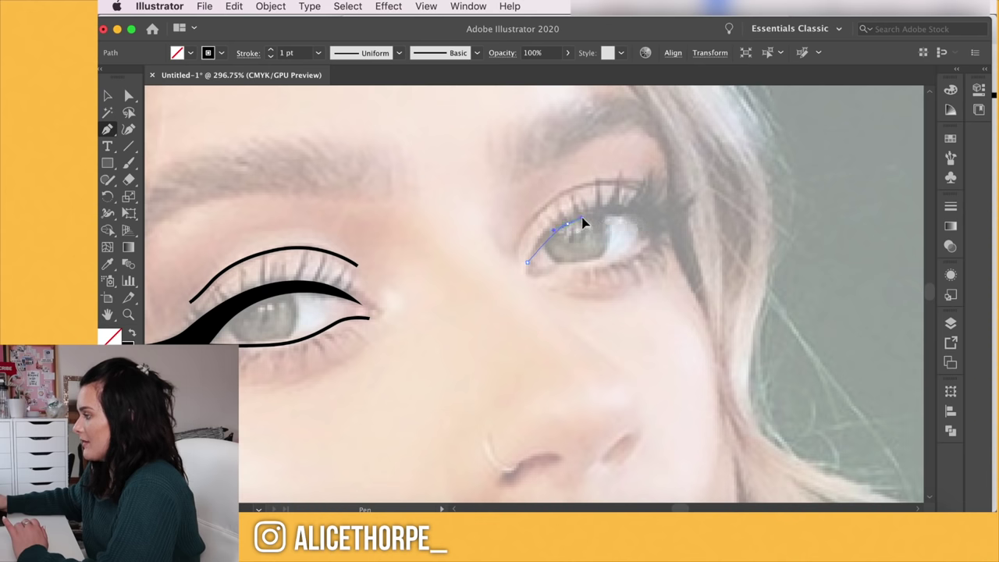
mouse_move(589, 215)
mouse_down()
mouse_move(654, 236)
mouse_move(578, 207)
mouse_up()
click(678, 227)
click(528, 262)
key(shift+x)
Trace the right-hand eye's lower lash line and upper lid crease as unfilled black stroked curves
super+click(547, 278)
click(545, 275)
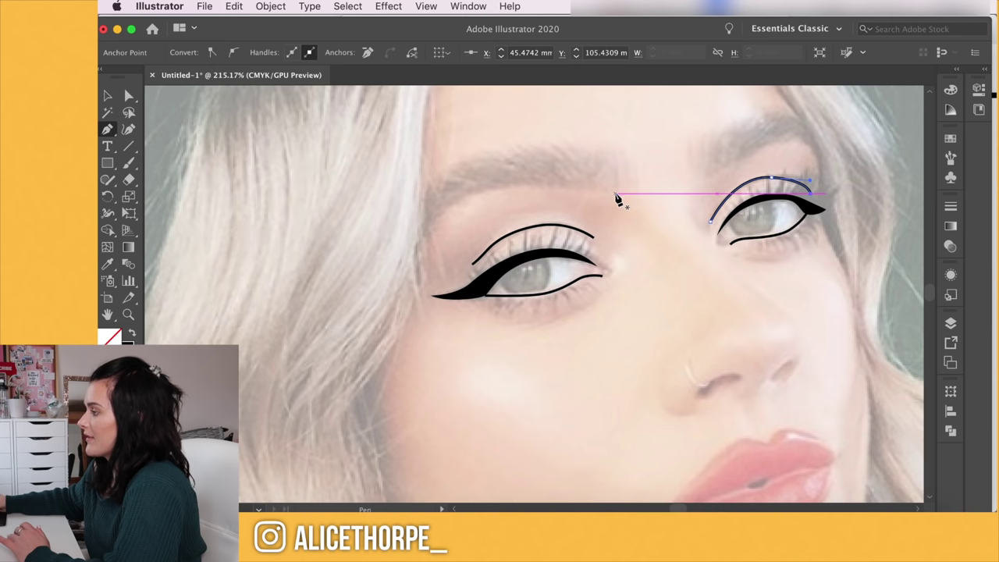
Trace the left-hand eyebrow as a closed, unfilled outline with a flat outer end and a rounded inner corner
click(617, 194)
drag(485, 190, 459, 205)
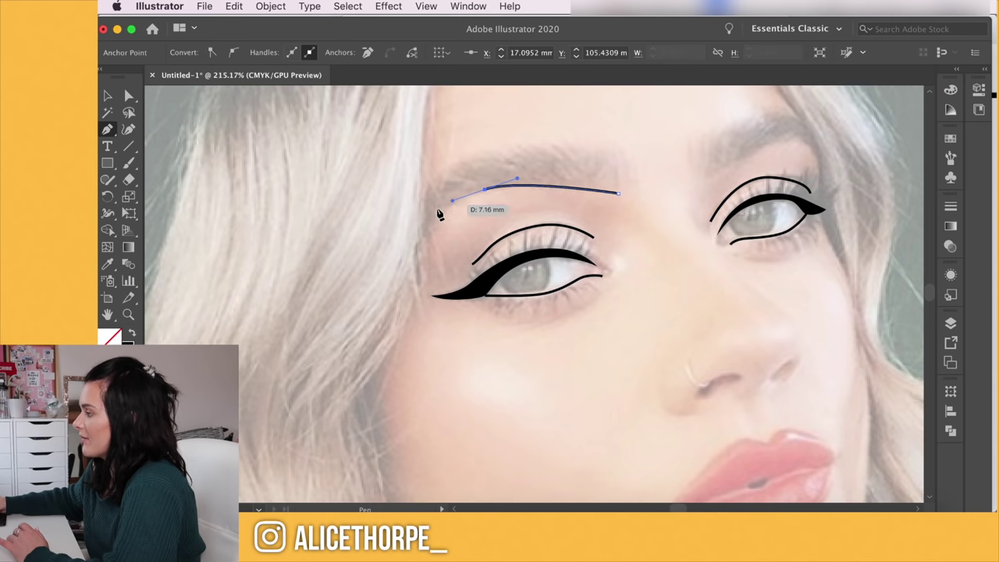
click(424, 232)
key(super+z)
click(420, 229)
click(420, 195)
drag(533, 149, 612, 154)
click(597, 153)
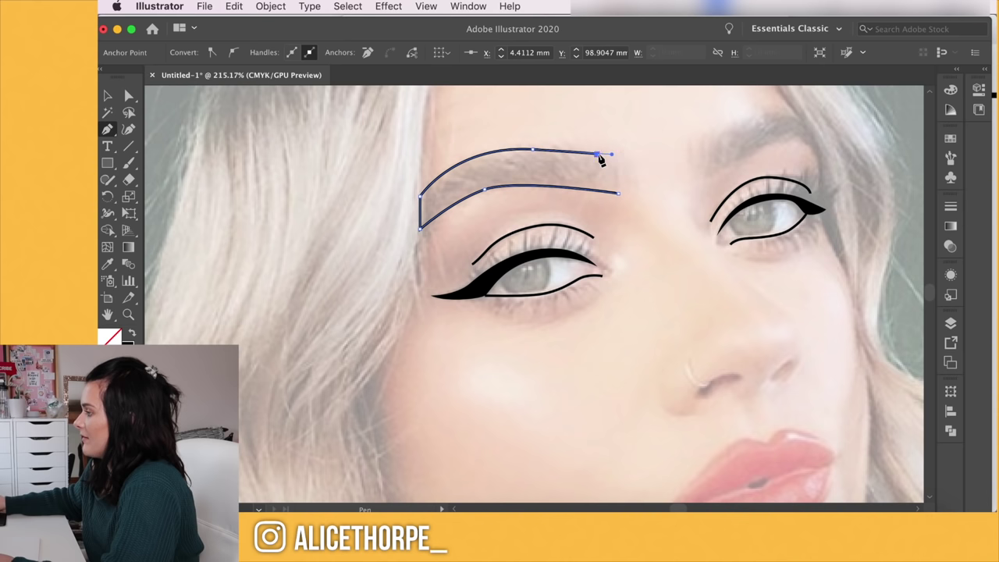
drag(619, 194, 611, 246)
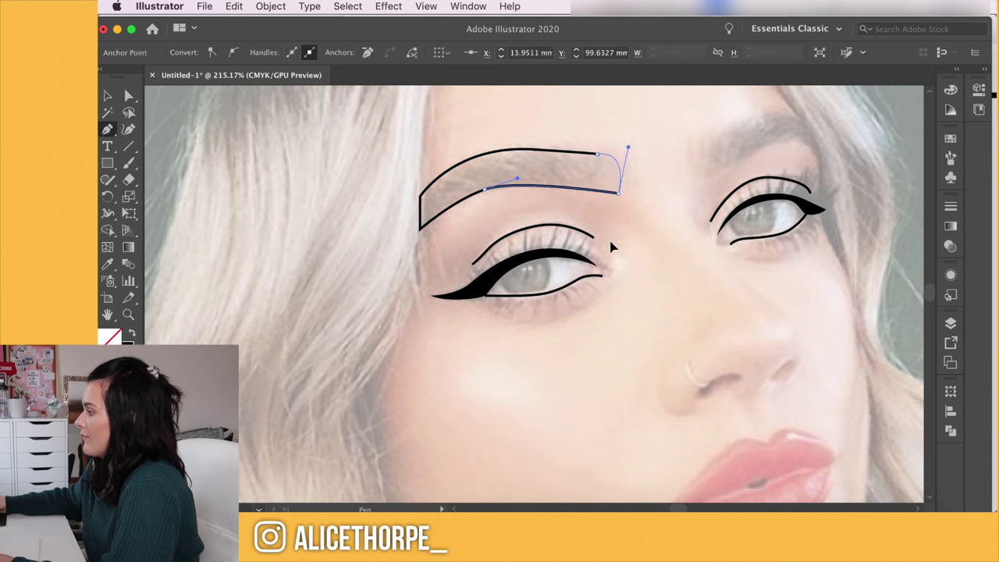
Try a solid black fill on the left-hand eyebrow and switch it back to an unfilled outline
key(v)
key(shift+x)
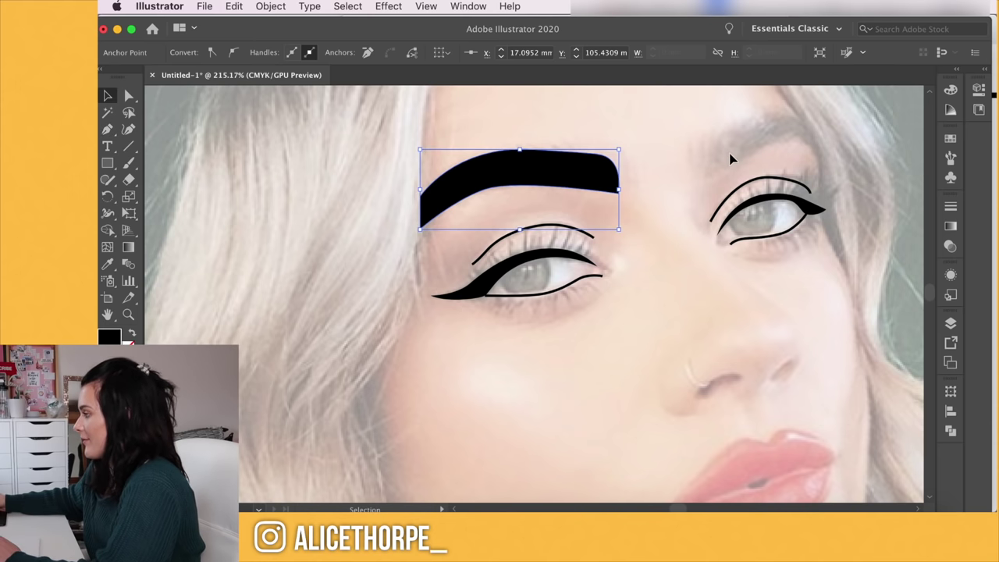
key(shift+x)
key(p)
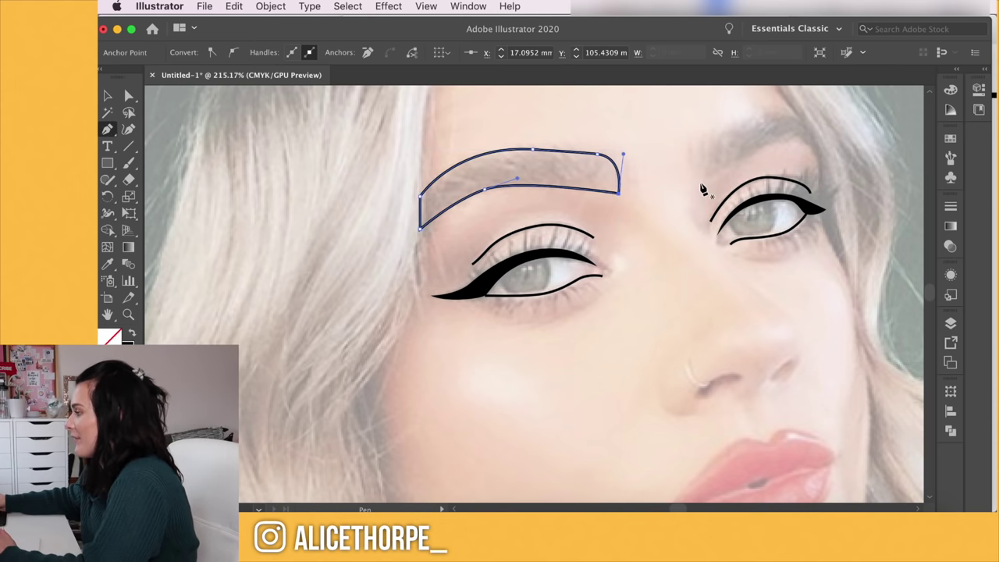
Trace the right-hand eyebrow as an unfilled black outline around its lower edge, outer tail and upper edge
click(699, 182)
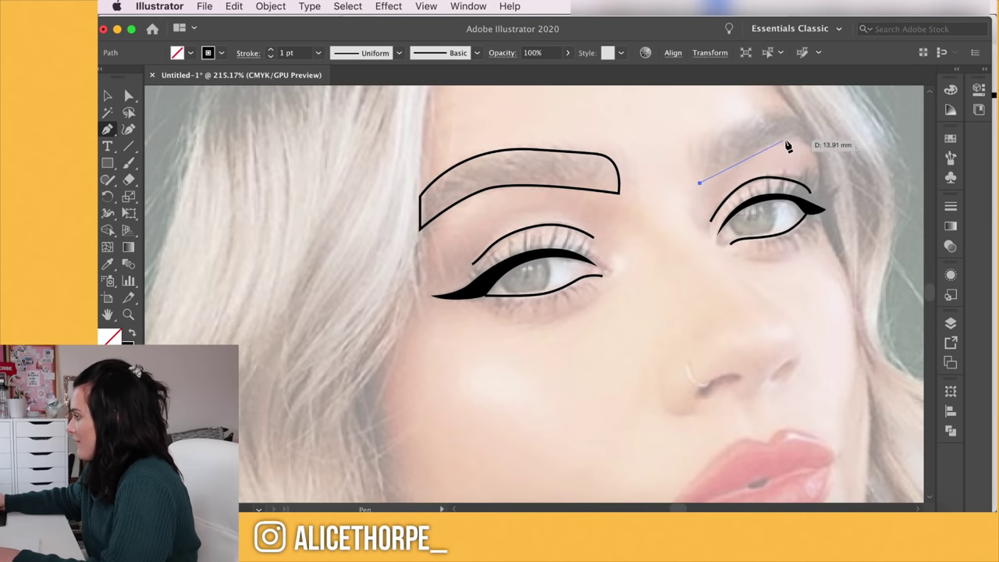
mouse_move(821, 153)
mouse_down()
mouse_move(794, 110)
mouse_move(692, 152)
mouse_move(702, 145)
mouse_up()
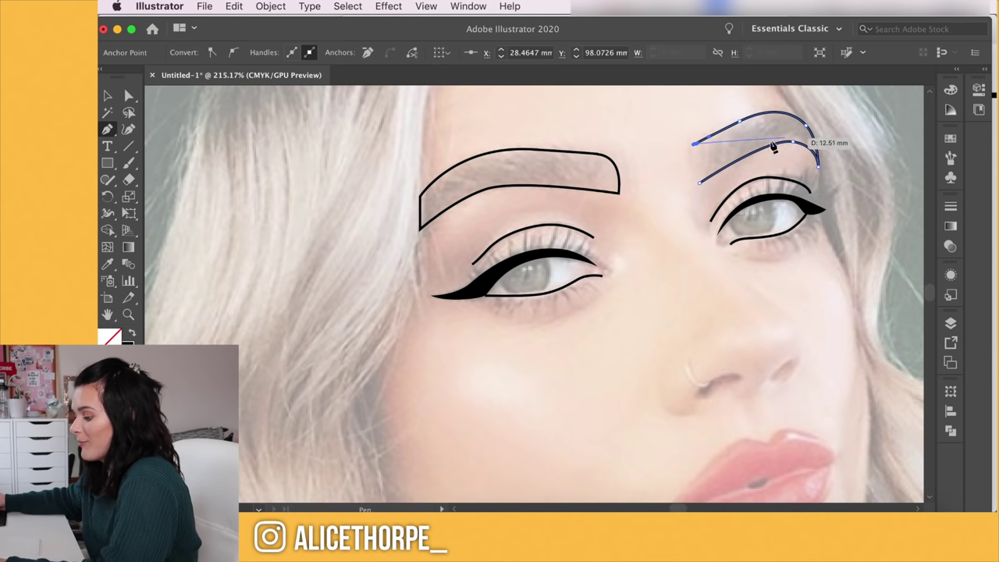
click(698, 184)
click(688, 205)
drag(752, 288, 801, 352)
click(798, 348)
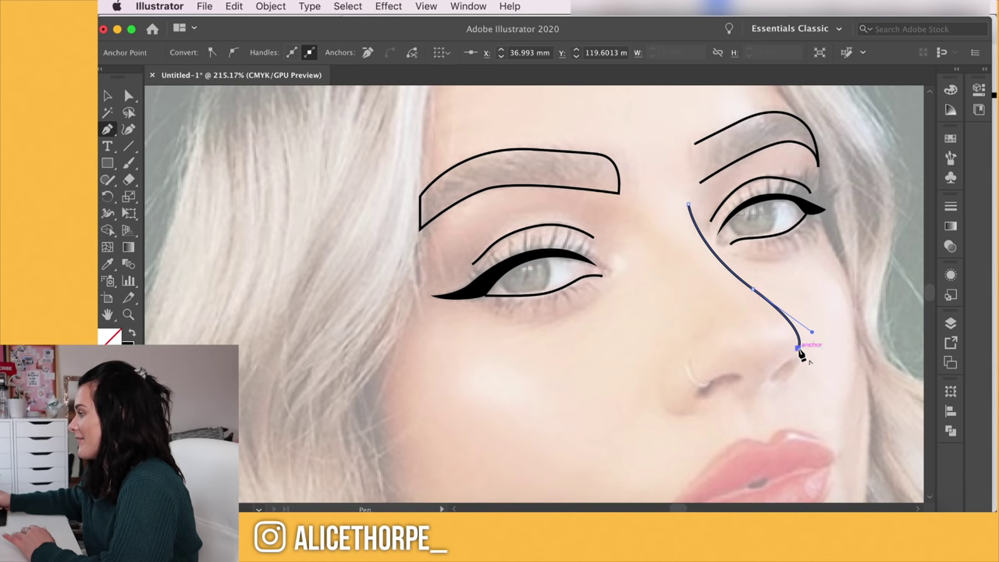
key(super+z)
drag(757, 299, 791, 329)
key(super+z)
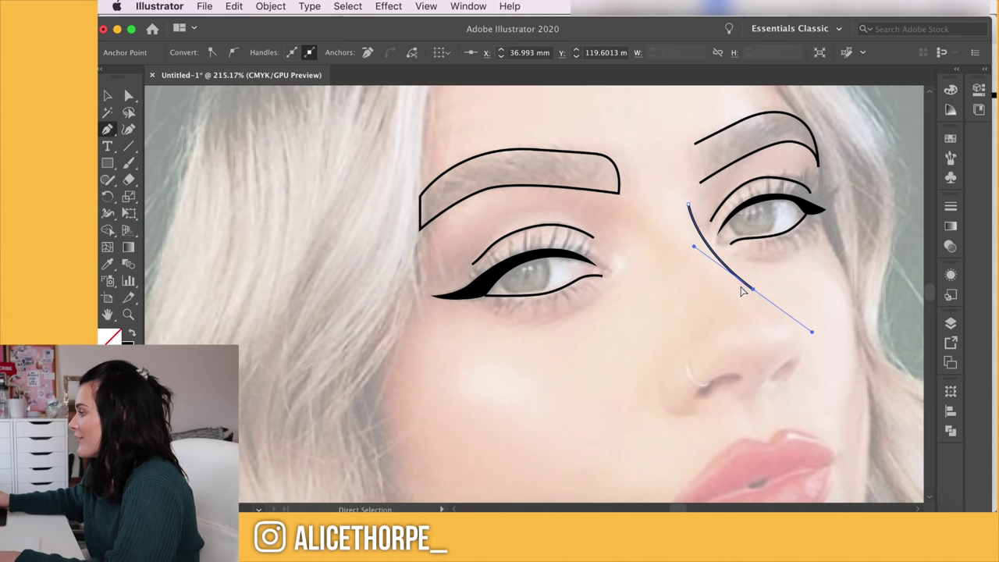
key(super+z)
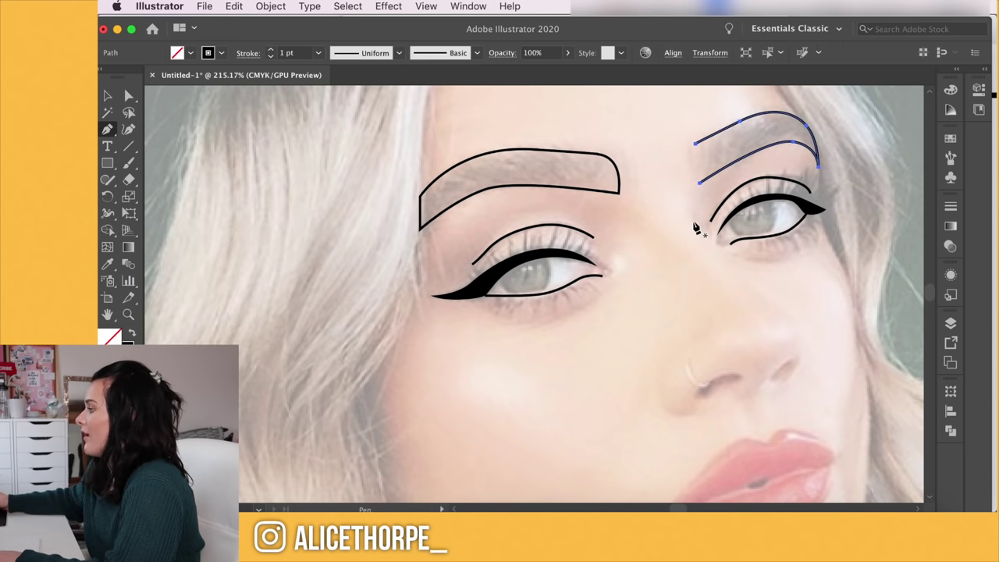
Trace the nose bridge as an unfilled black curve from beside the right-hand eye's inner corner down around the tip
click(690, 225)
drag(772, 301, 796, 336)
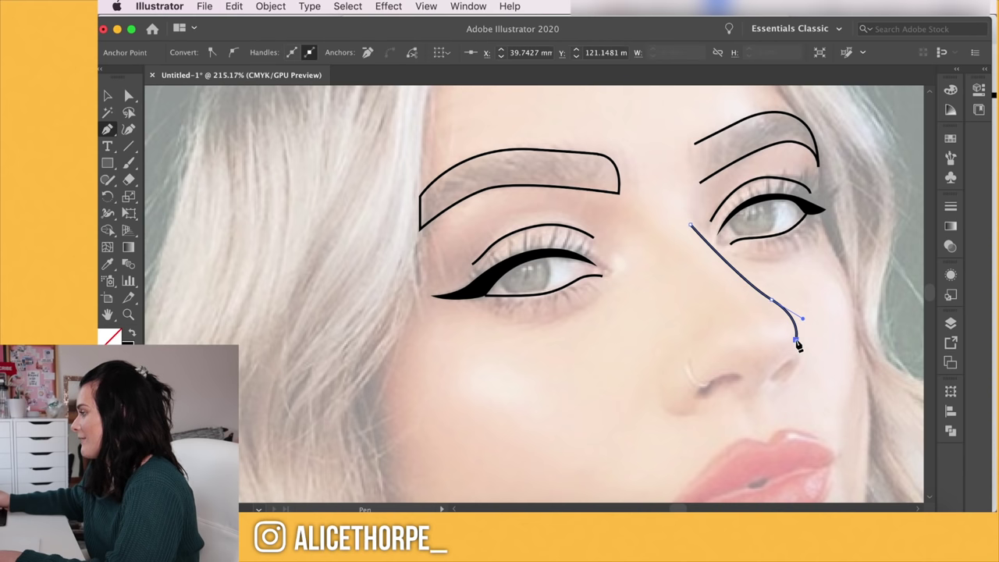
mouse_move(660, 366)
mouse_down()
mouse_move(665, 417)
mouse_move(706, 417)
mouse_up()
click(671, 412)
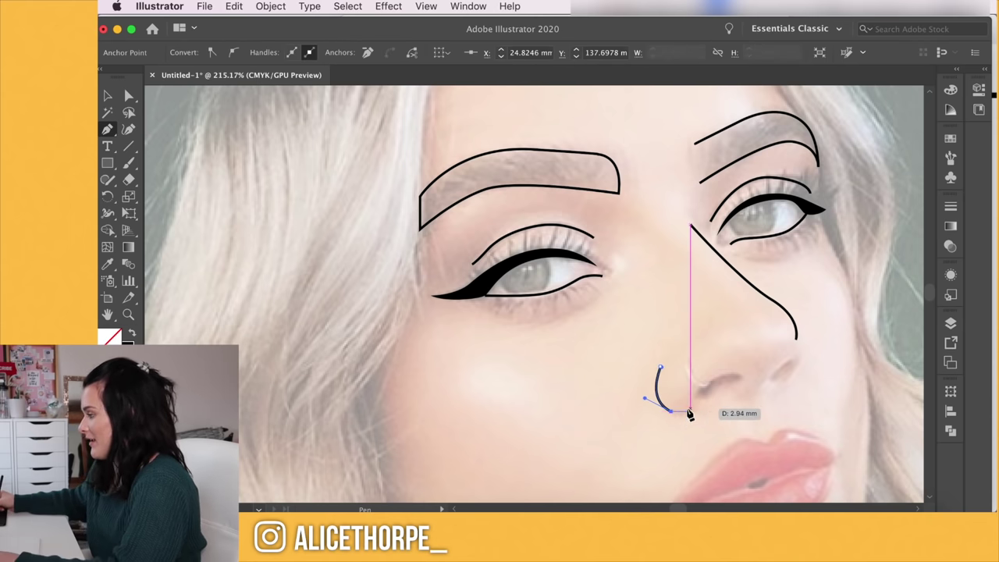
key(super+z)
key(super+z)
key(ctrl+z)
Trace the outer edges of both nostril wings as short, open, unfilled black curves
drag(661, 380, 693, 419)
drag(696, 414, 708, 412)
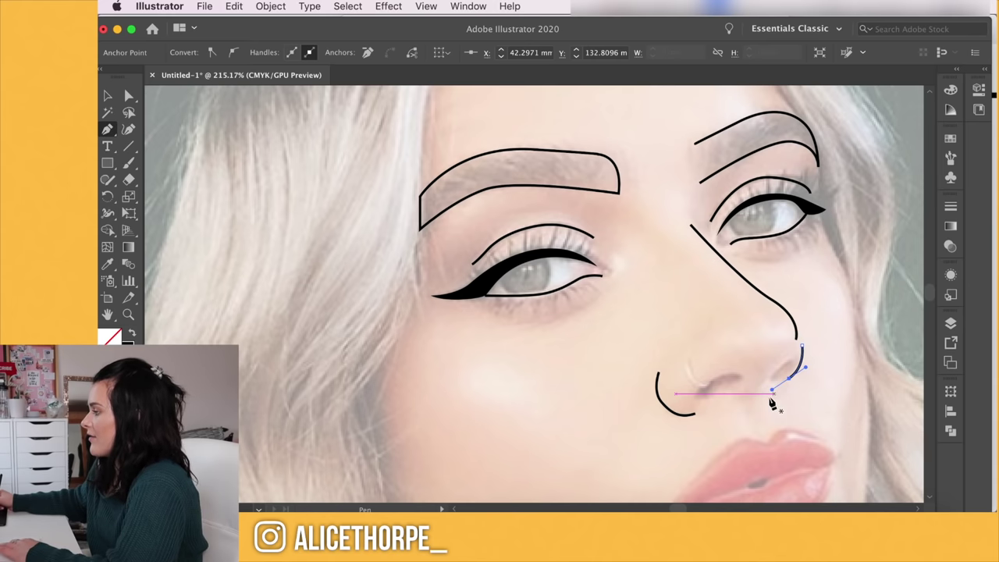
Trace the right-hand nostril opening as a narrow closed shape with solid black fill and no stroke
scroll(765, 395, up, 2)
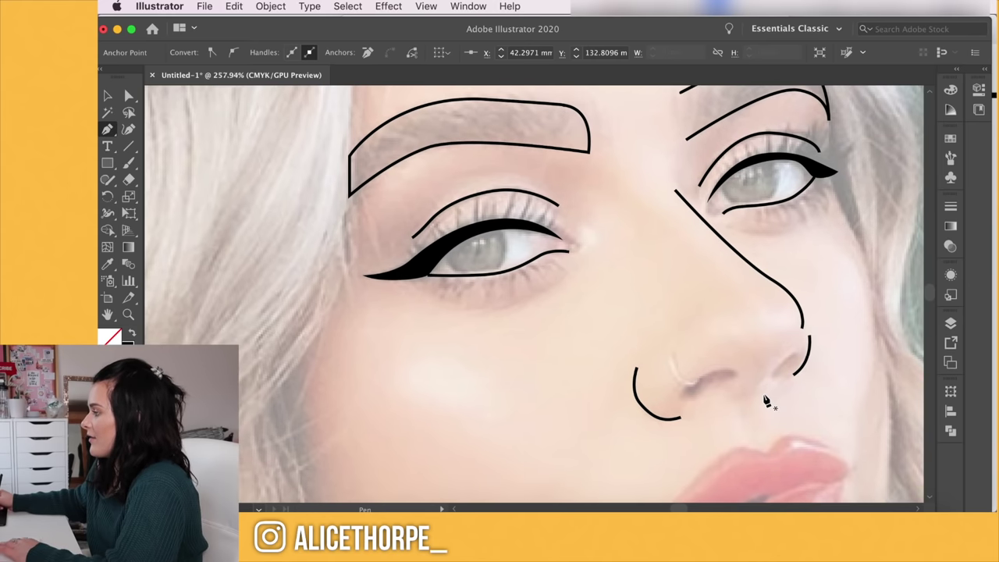
scroll(793, 363, up, 3)
mouse_move(760, 379)
mouse_down()
mouse_move(788, 369)
mouse_move(781, 380)
mouse_move(800, 351)
mouse_up()
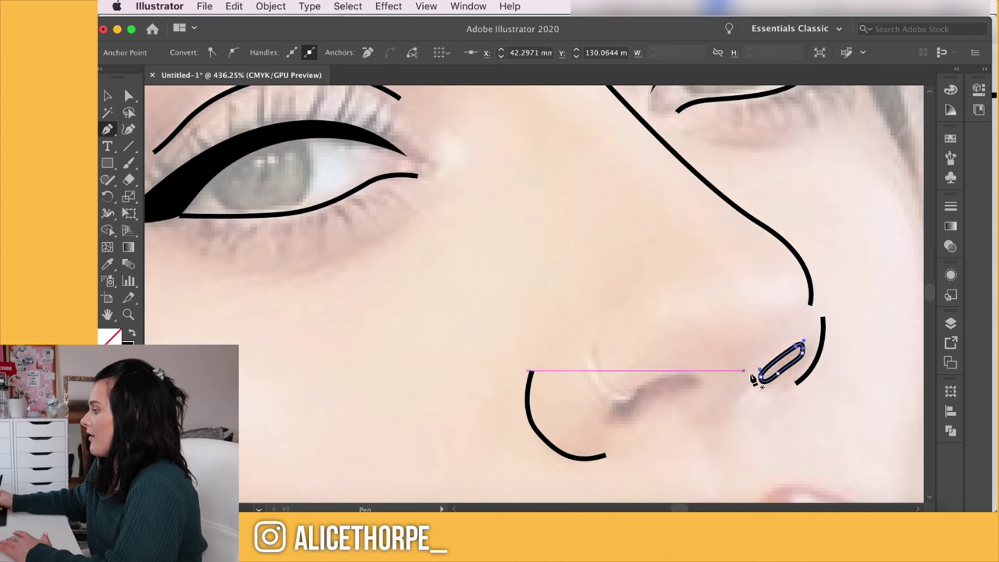
key(super+z)
key(super+z)
key(super+z)
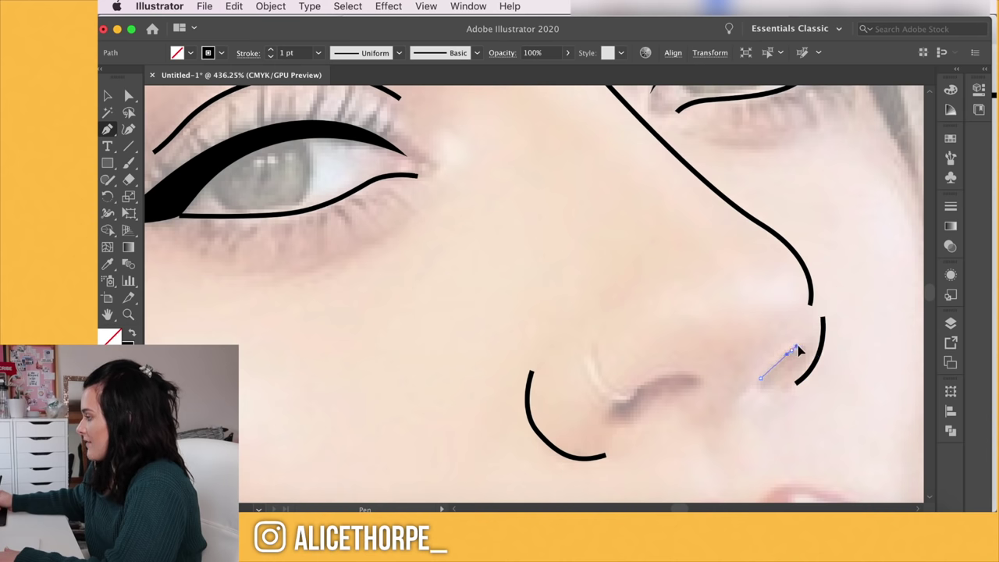
drag(801, 345, 766, 389)
key(shift+x)
Trace the left-hand nostril opening as a closed, curved solid black shape
click(686, 375)
drag(617, 414, 614, 429)
click(702, 379)
mouse_move(676, 393)
mouse_down()
mouse_move(697, 392)
mouse_move(687, 424)
mouse_up()
click(687, 375)
Switch back to an unfilled black stroke and trace the short curve under the septum and the nose ring ending at the left-hand nostril
key(shift+x)
click(743, 404)
click(596, 346)
mouse_move(602, 387)
mouse_down()
mouse_move(614, 397)
mouse_move(605, 393)
mouse_up()
key(ctrl+z)
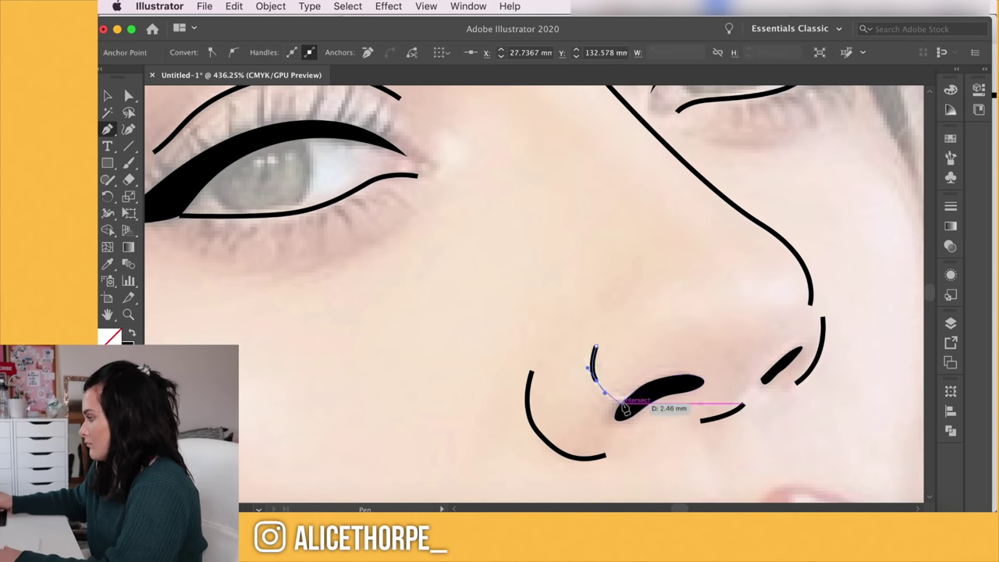
click(636, 397)
scroll(553, 383, down, 5)
key(Escape)
scroll(552, 383, down, 4)
click(372, 385)
key(ctrl+z)
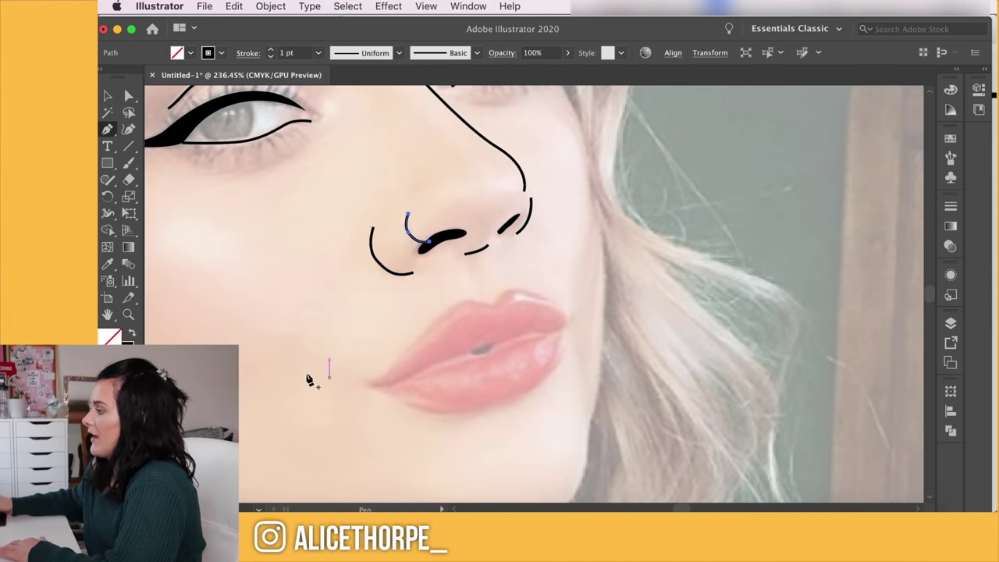
Trace the parting line between the lips as an open, unfilled black curve from the left-hand to the right-hand mouth corner
scroll(308, 381, down, 4)
scroll(330, 348, up, 1)
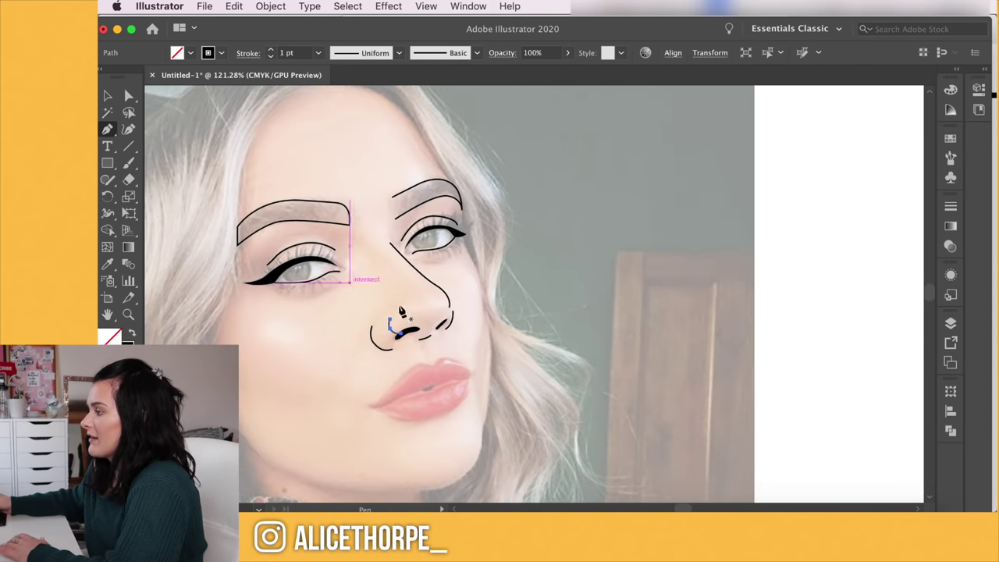
scroll(405, 427, up, 1)
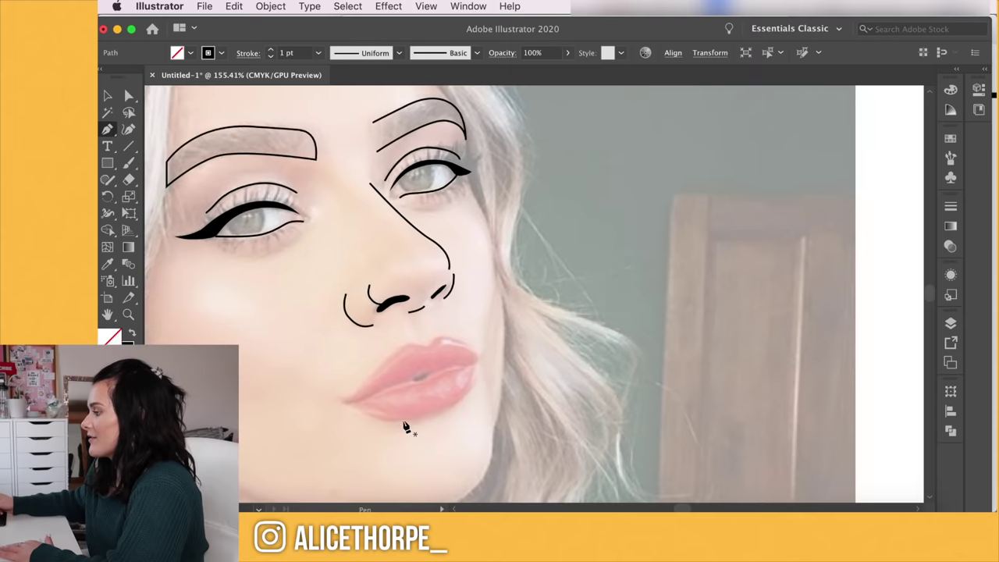
scroll(405, 427, up, 2)
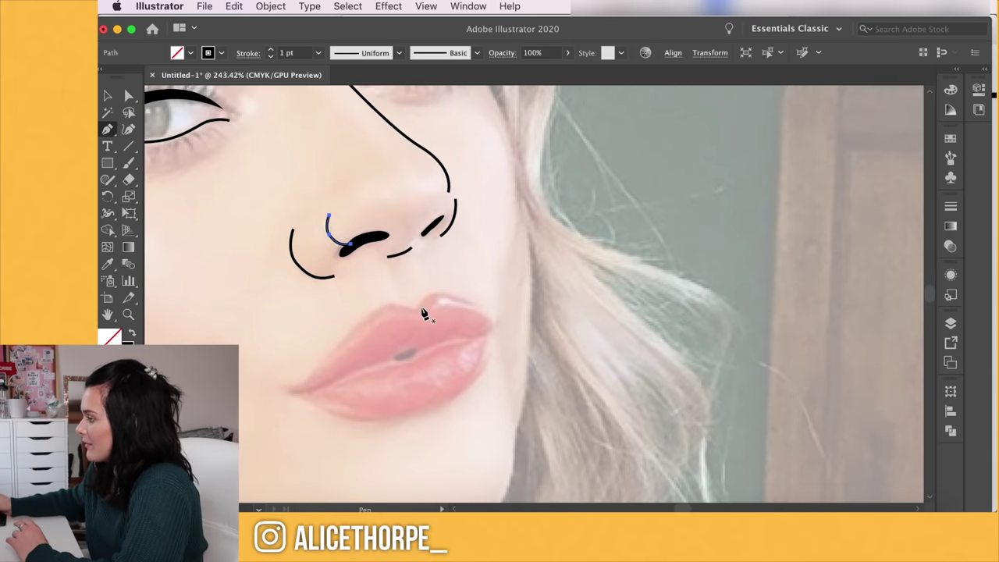
click(290, 390)
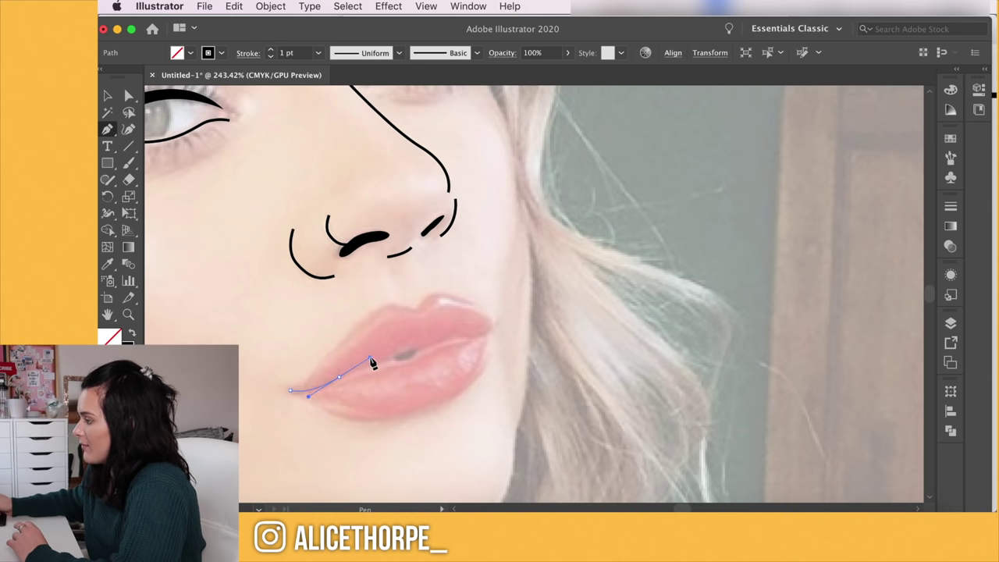
drag(372, 361, 373, 361)
key(super+z)
scroll(351, 377, up, 4)
drag(294, 396, 312, 388)
drag(386, 355, 412, 346)
drag(478, 329, 531, 317)
drag(557, 306, 559, 299)
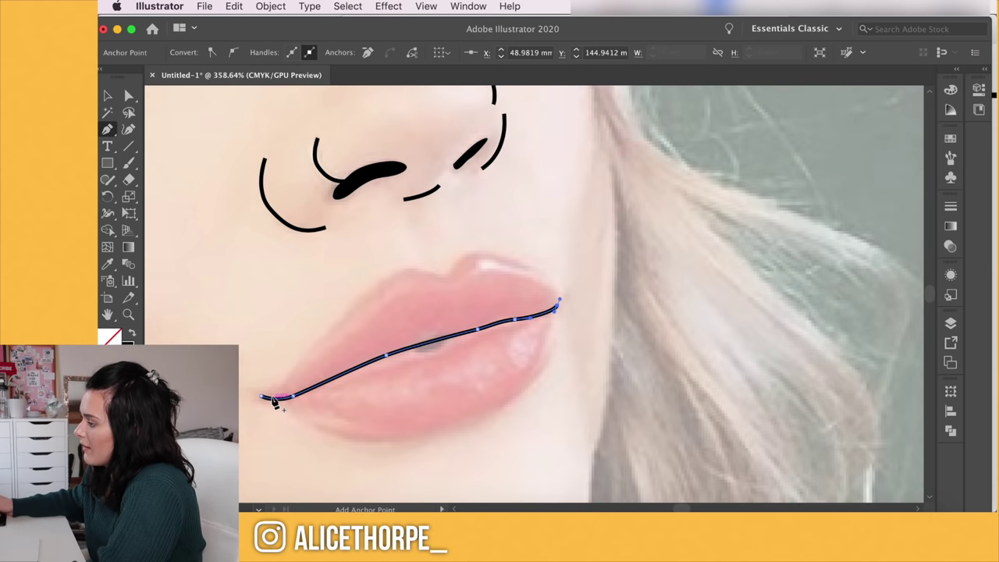
Trace the lower lip as an unfilled outline along its bottom edge, up to the right-hand corner and back along the parting line
click(303, 422)
drag(478, 414, 579, 356)
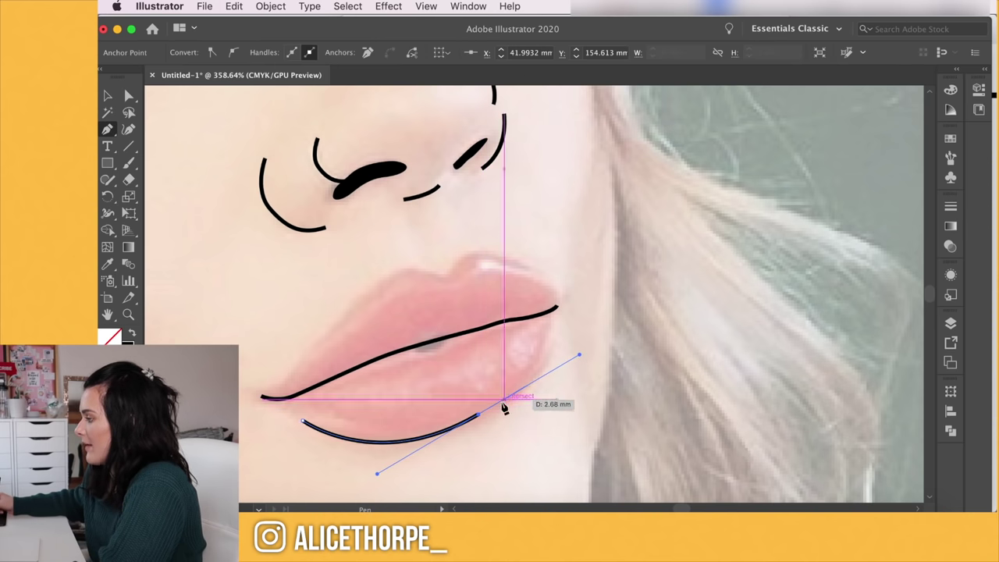
key(super+z)
drag(466, 424, 561, 376)
scroll(558, 319, up, 5)
drag(550, 299, 550, 255)
scroll(466, 346, down, 4)
drag(435, 338, 396, 349)
click(315, 375)
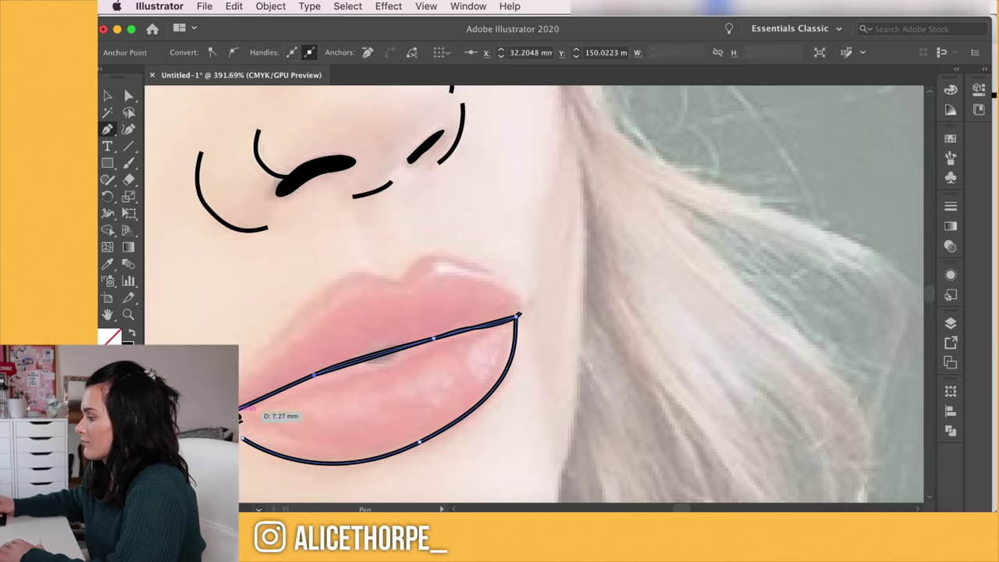
Start the upper lip outline from its right-hand peak, around the right-hand corner and along the parting line to the left-hand corner
scroll(343, 374, up, 1)
click(491, 252)
drag(541, 291, 546, 305)
click(538, 311)
click(445, 335)
click(347, 361)
click(273, 392)
click(209, 412)
Close the upper lip outline by tracing its top edge over the cupid's bow to the starting point, and dismiss the dictation pop-up
drag(289, 310, 314, 284)
drag(370, 267, 413, 267)
key(super+z)
key(super+z)
drag(338, 269, 367, 263)
mouse_move(386, 265)
mouse_down()
mouse_move(424, 265)
mouse_move(430, 244)
mouse_move(476, 247)
mouse_up()
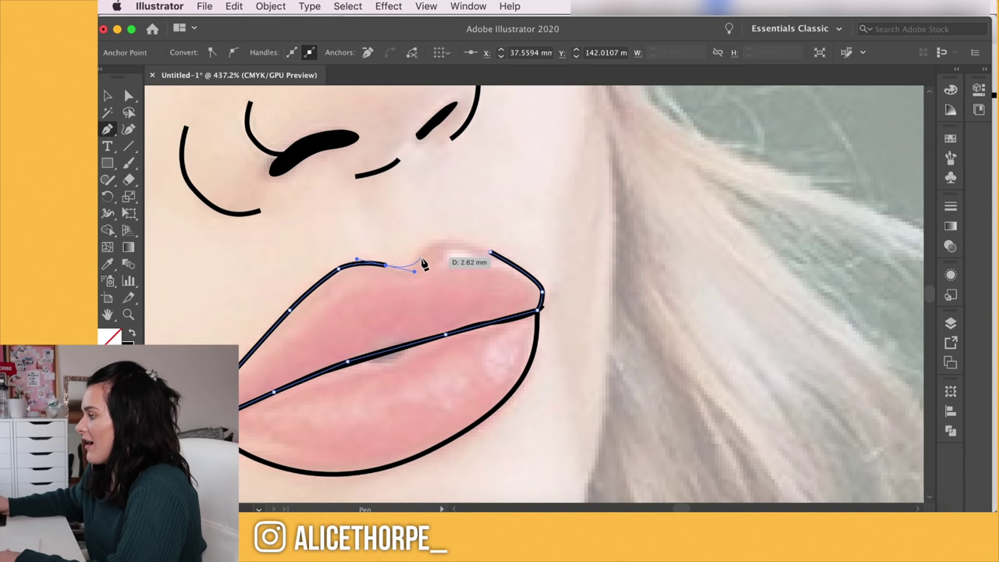
click(491, 251)
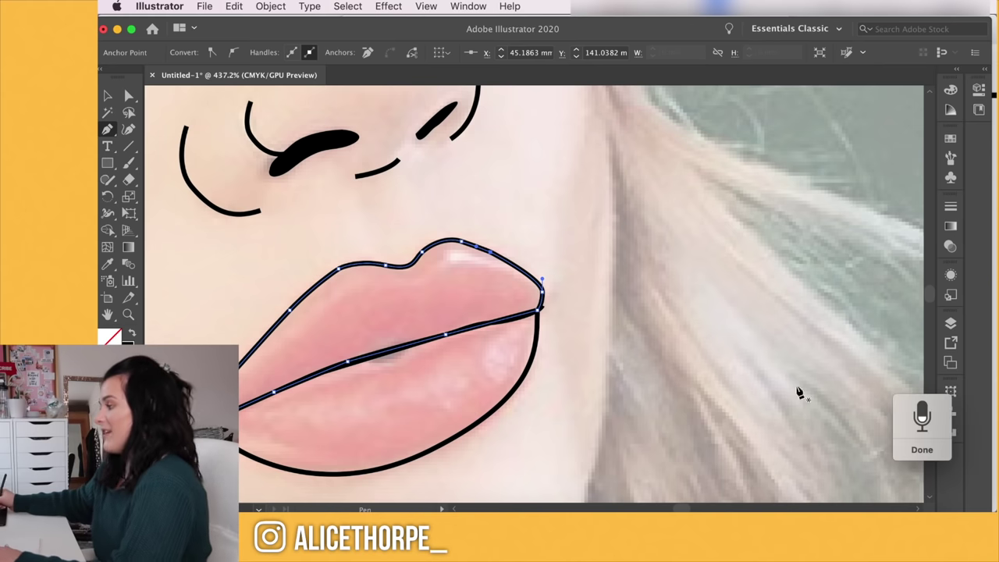
click(913, 453)
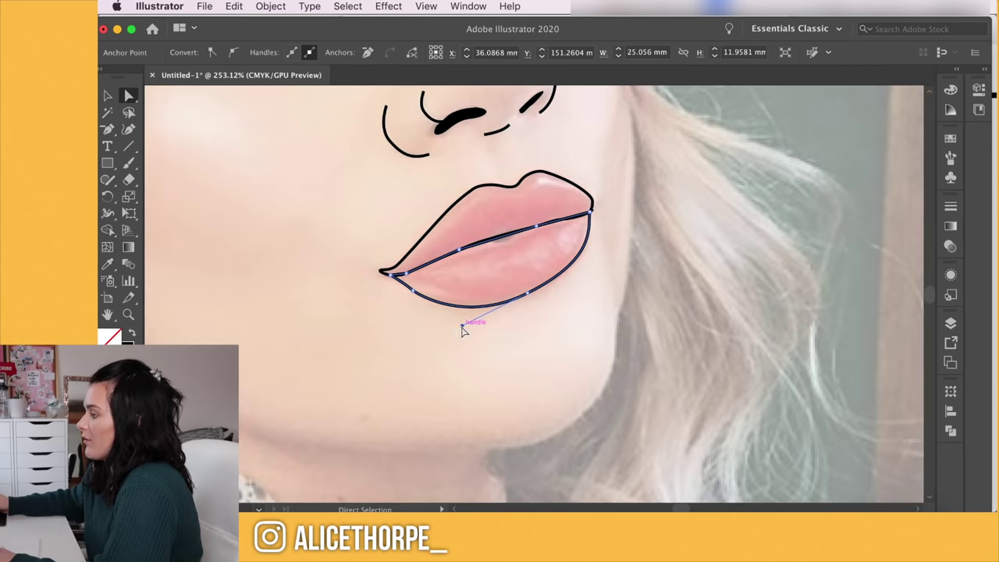
Adjust the curve handles of the lower lip's bottom edge so the outline follows the lip more tightly
drag(462, 326, 472, 322)
click(415, 357)
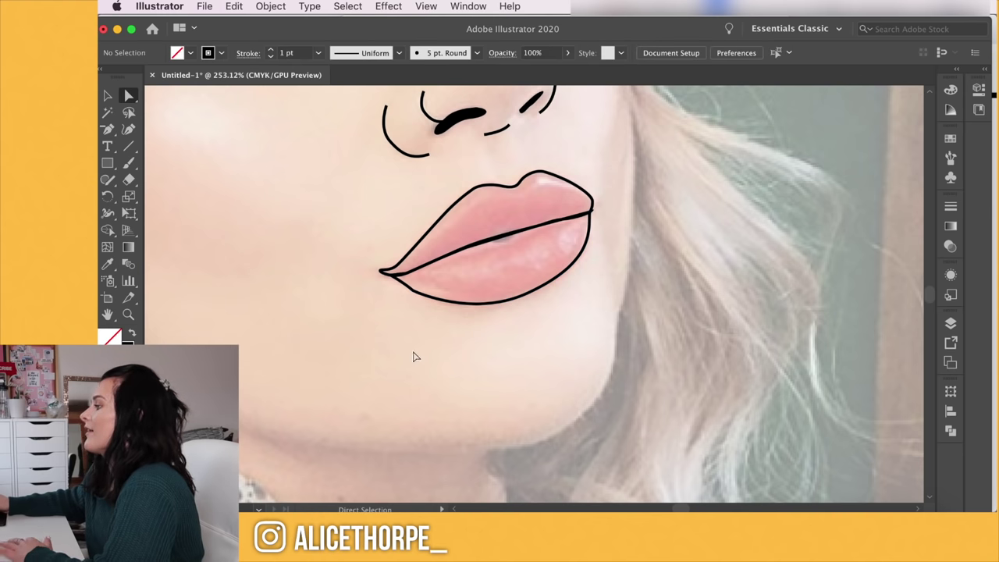
click(450, 304)
scroll(450, 308, up, 3)
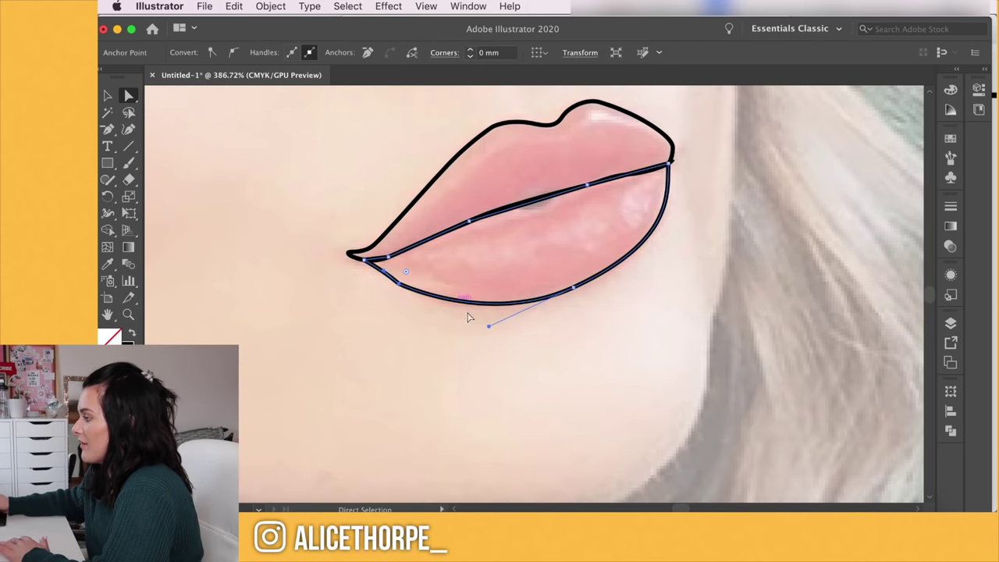
drag(495, 329, 506, 325)
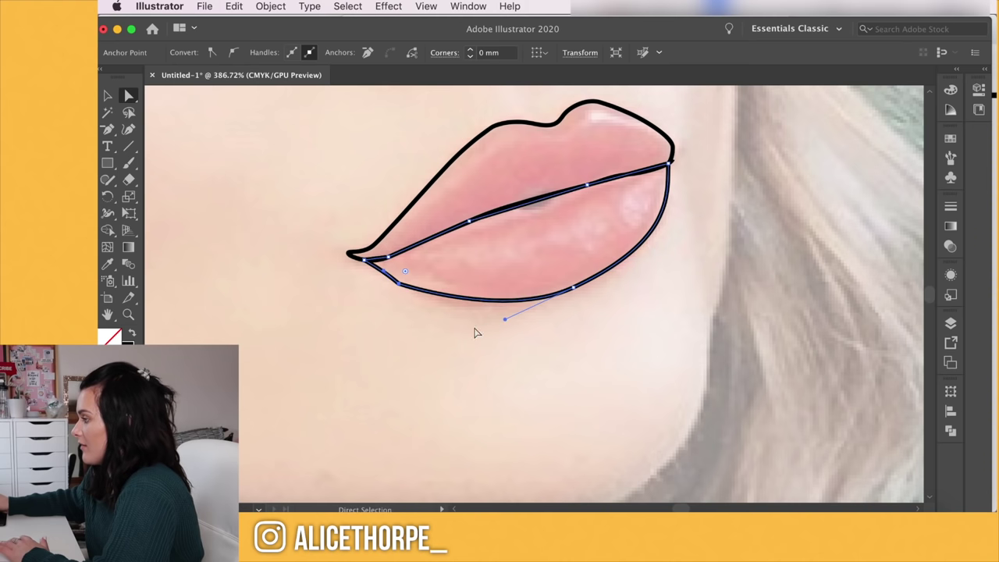
Move the lower lip outline's anchor point near the left-hand mouth corner to refine the curve there
click(413, 297)
scroll(415, 289, up, 2)
click(397, 287)
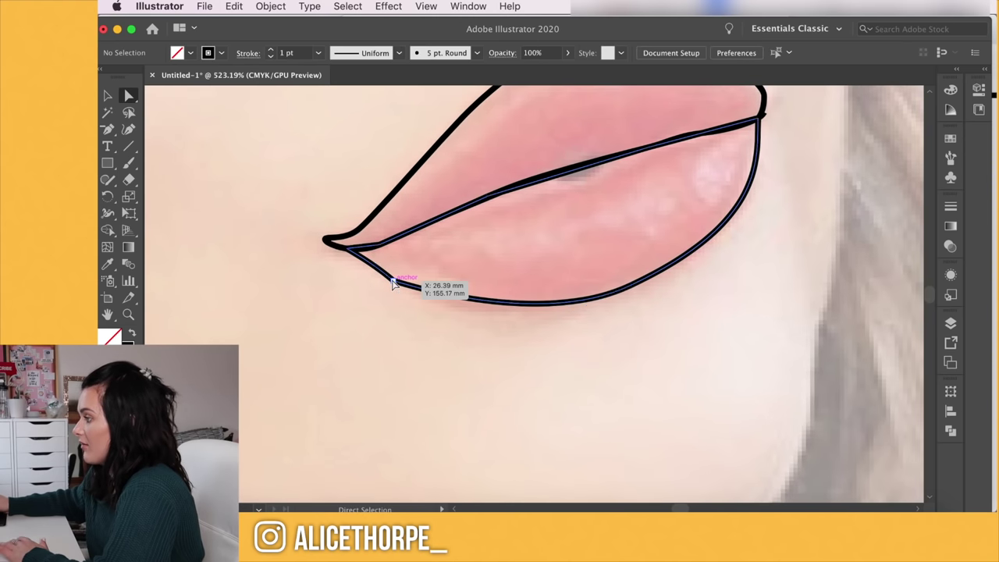
drag(395, 282, 369, 273)
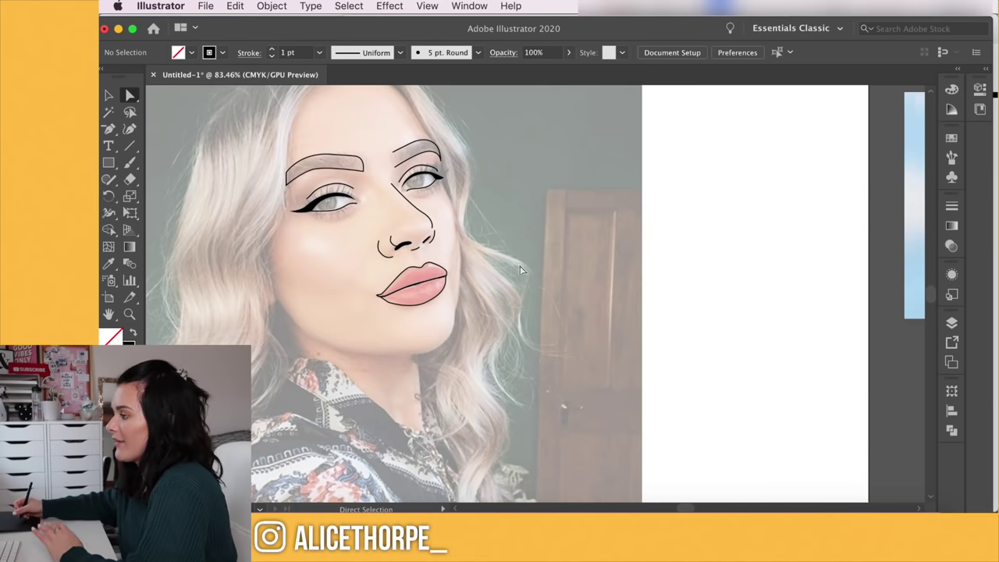
Draw an unfilled circle with a 1 pt black stroke around the left-hand eye's iris using the Ellipse tool
scroll(297, 241, up, 5)
drag(324, 238, 358, 310)
scroll(343, 283, up, 5)
drag(328, 270, 338, 337)
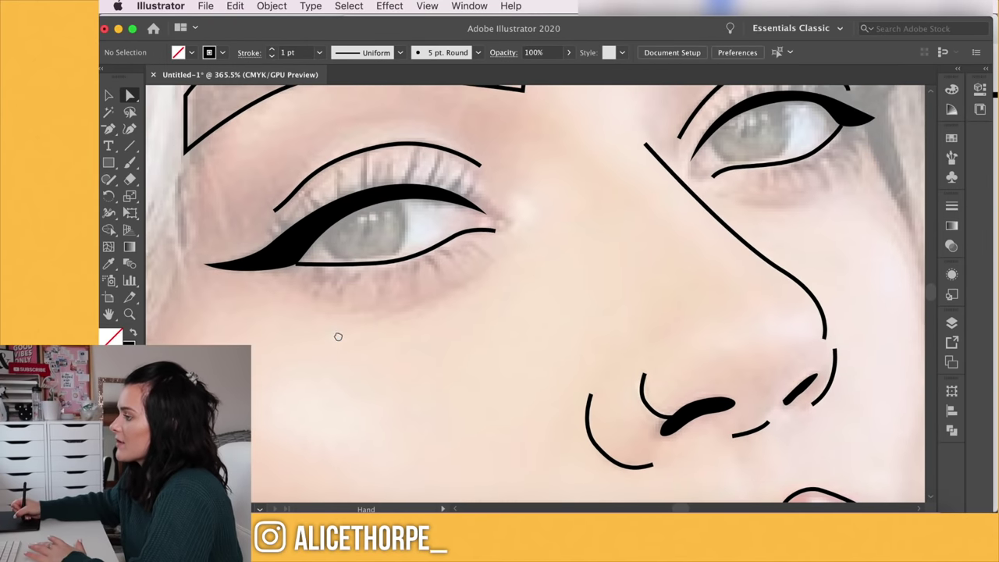
drag(109, 164, 140, 197)
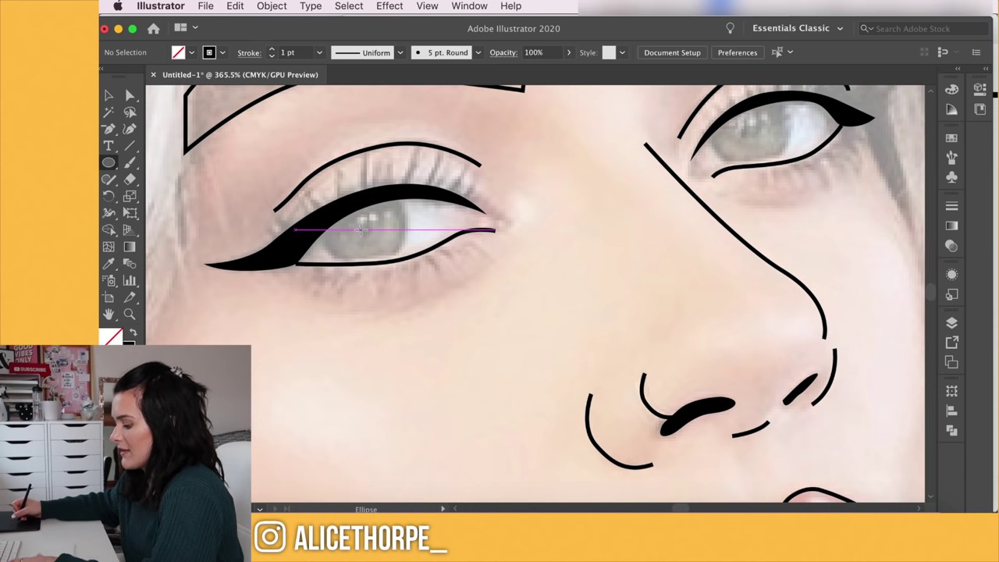
key(super)
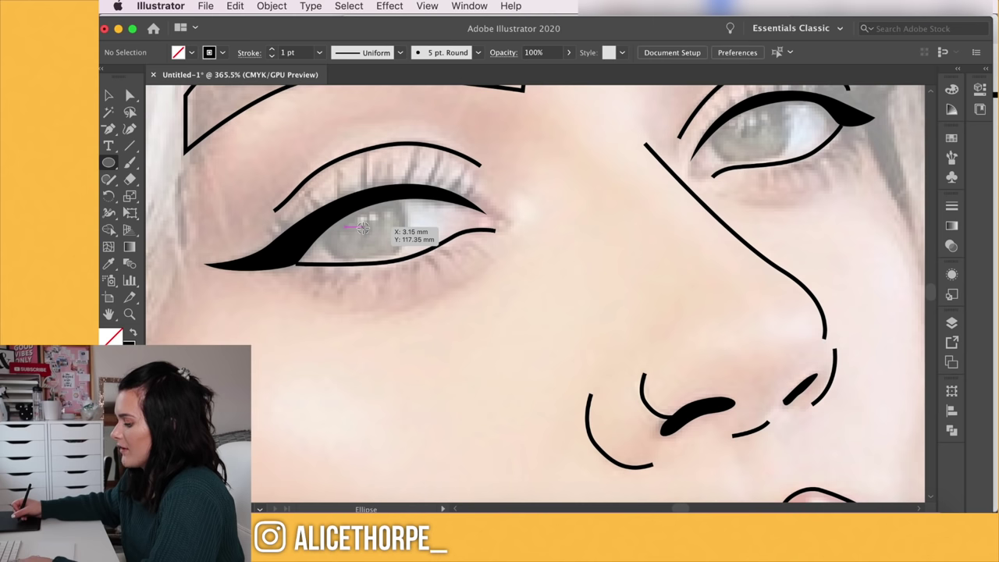
drag(361, 226, 399, 255)
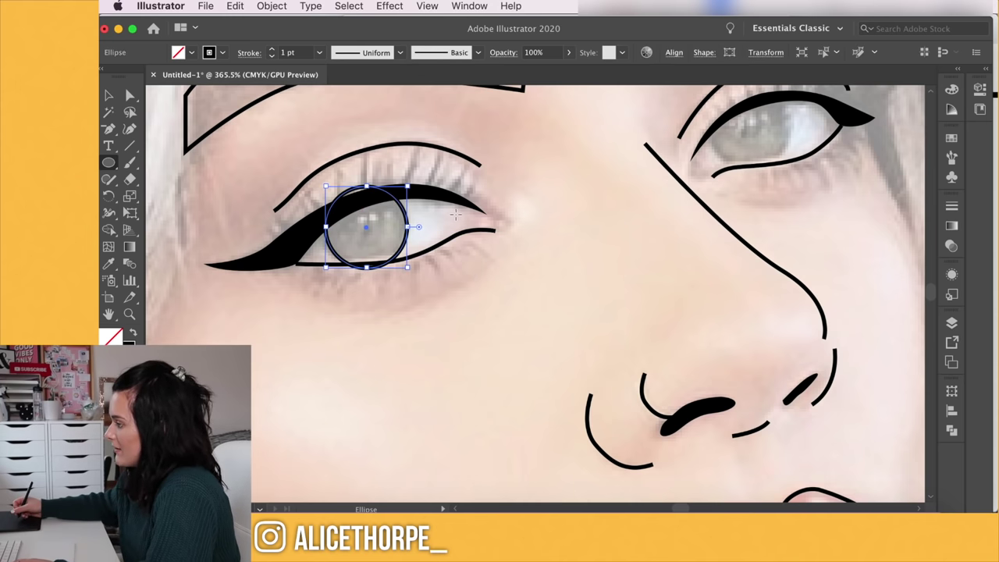
Paste the iris circle in place and make a small, solid black pupil with no stroke at the iris's centre
click(236, 6)
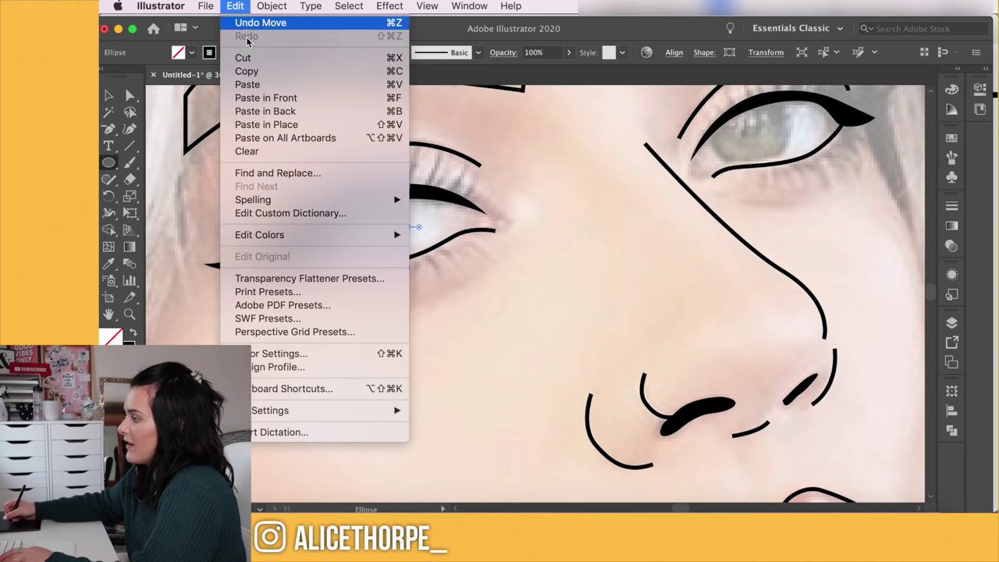
click(322, 128)
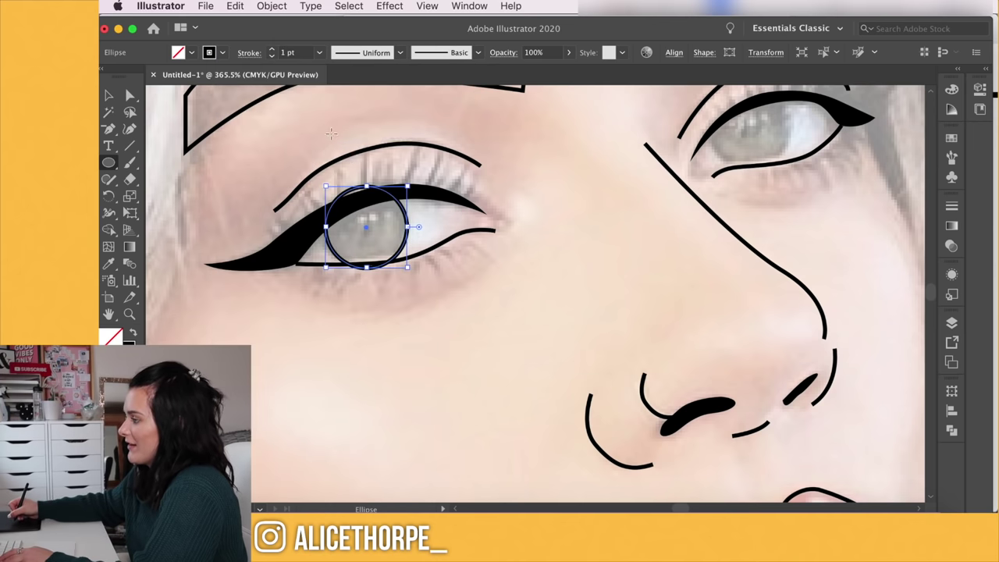
mouse_move(365, 226)
mouse_down()
mouse_move(388, 201)
mouse_move(382, 207)
mouse_up()
key(shift+x)
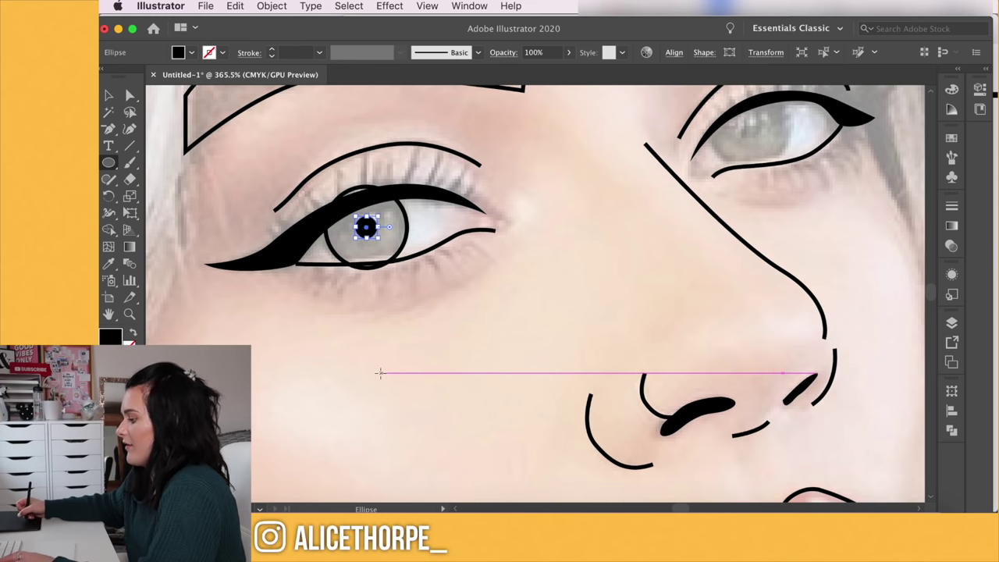
Duplicate the iris circle and pupil together onto the right-hand eye and scale the copy down slightly to fit
key(v)
click(378, 339)
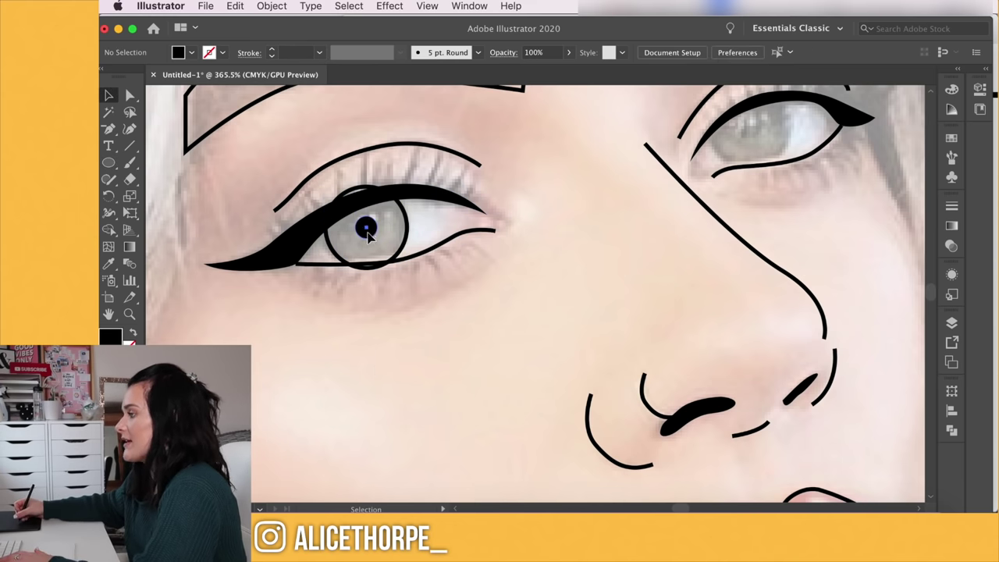
click(368, 231)
shift+click(407, 219)
drag(406, 219, 699, 178)
drag(661, 118, 664, 123)
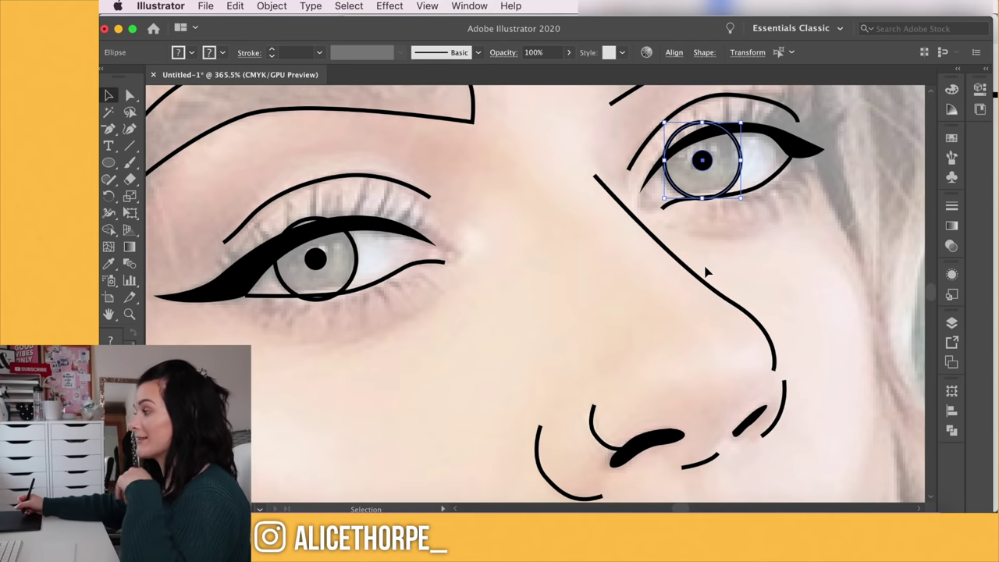
Trace the jawline with the Pen tool, from the left-hand hairline under the chin and up to its right-hand side
click(310, 327)
scroll(297, 374, down, 5)
drag(300, 390, 306, 335)
drag(291, 456, 344, 293)
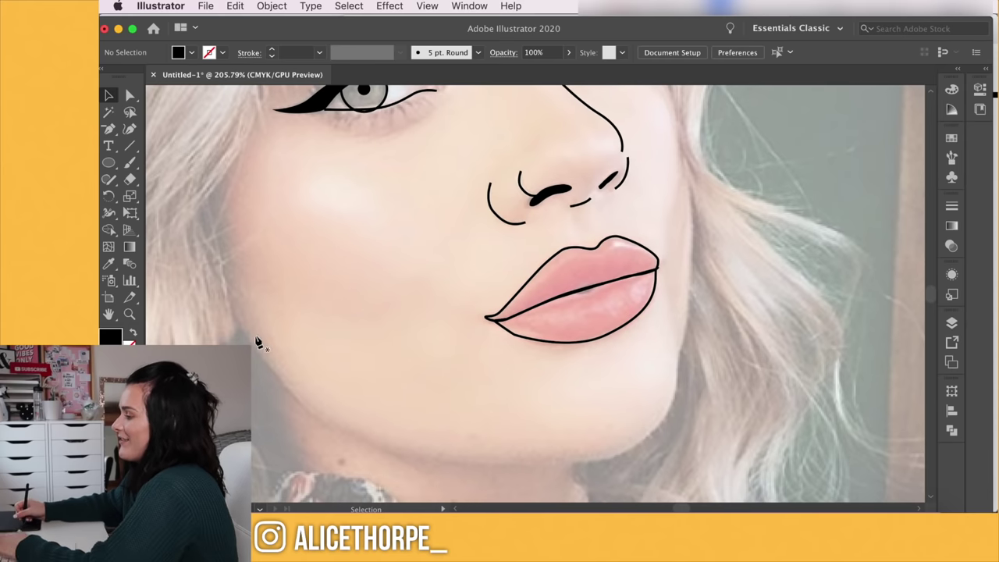
key(p)
click(235, 313)
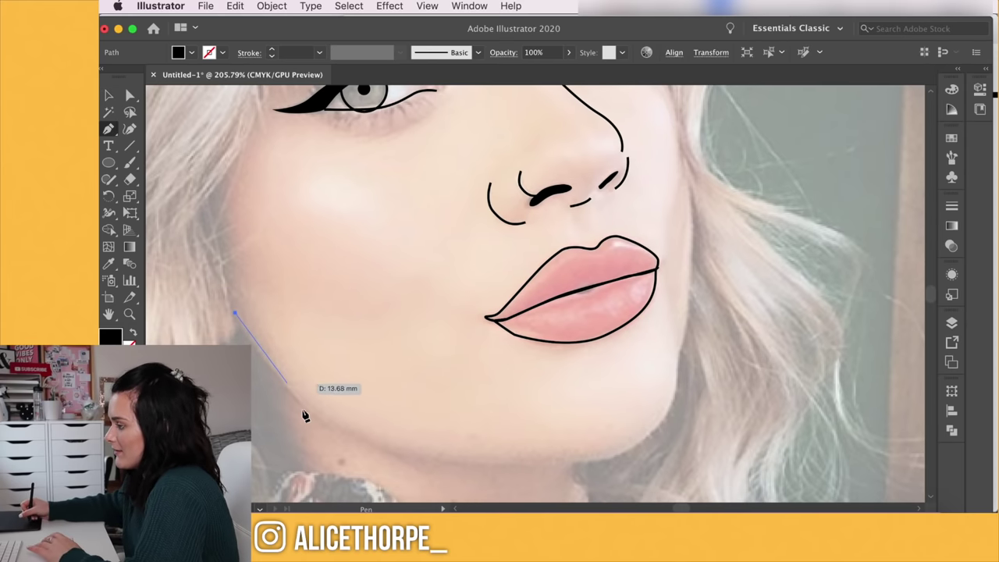
drag(353, 439, 352, 443)
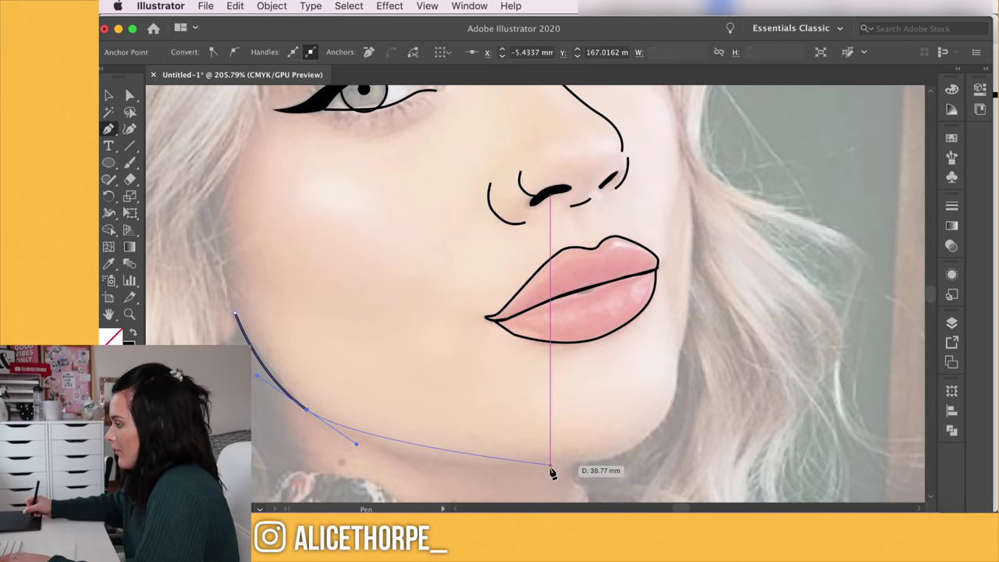
drag(547, 467, 609, 459)
drag(676, 374, 678, 352)
Continue the face outline up the right-hand cheek, around the forehead hairline and down the left-hand side to close the shape
drag(644, 239, 589, 284)
drag(571, 175, 563, 153)
drag(536, 194, 533, 415)
drag(553, 317, 555, 287)
drag(495, 213, 482, 184)
drag(375, 174, 487, 188)
drag(458, 113, 398, 117)
drag(290, 241, 290, 253)
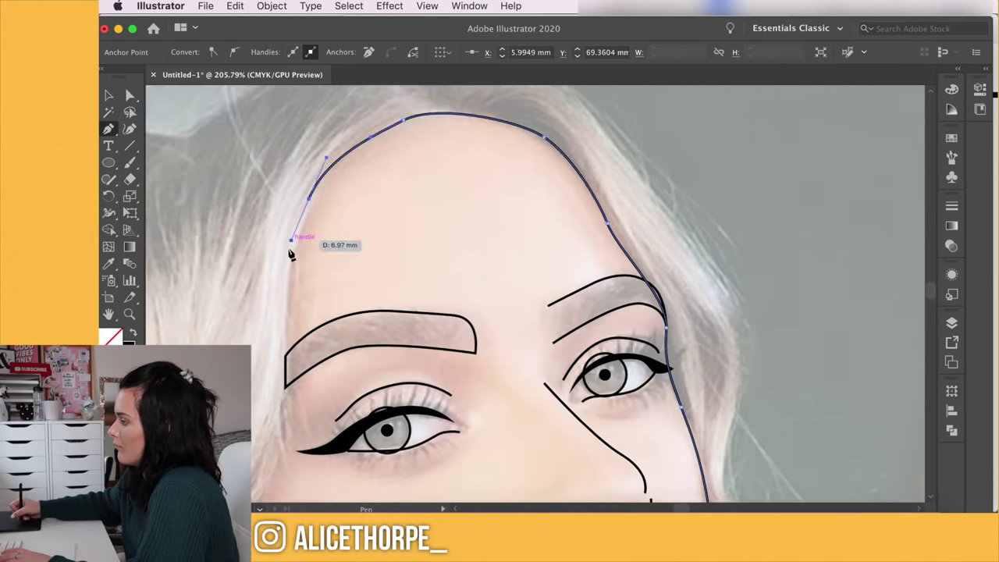
scroll(379, 323, down, 2)
click(306, 278)
drag(379, 323, 330, 156)
key(v)
Set the reference photo's opacity back to 100% and lock the photo in the Layers list
scroll(559, 377, down, 4)
click(949, 324)
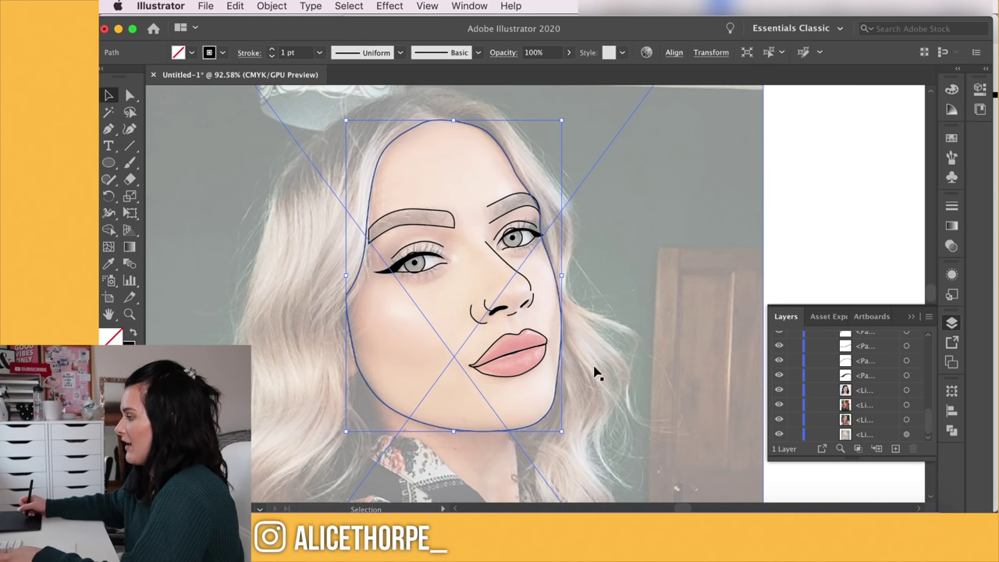
click(631, 334)
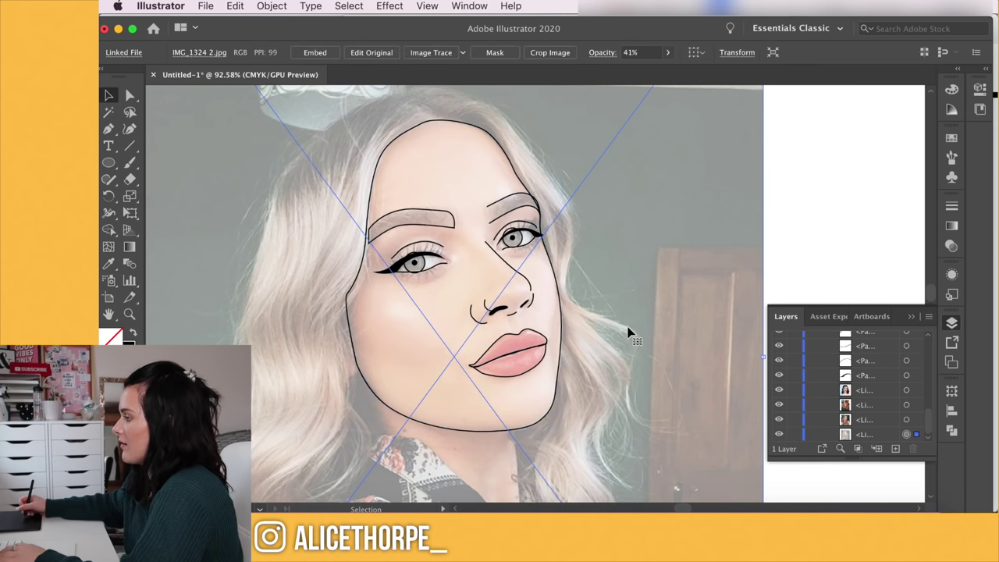
click(667, 54)
drag(681, 78, 669, 84)
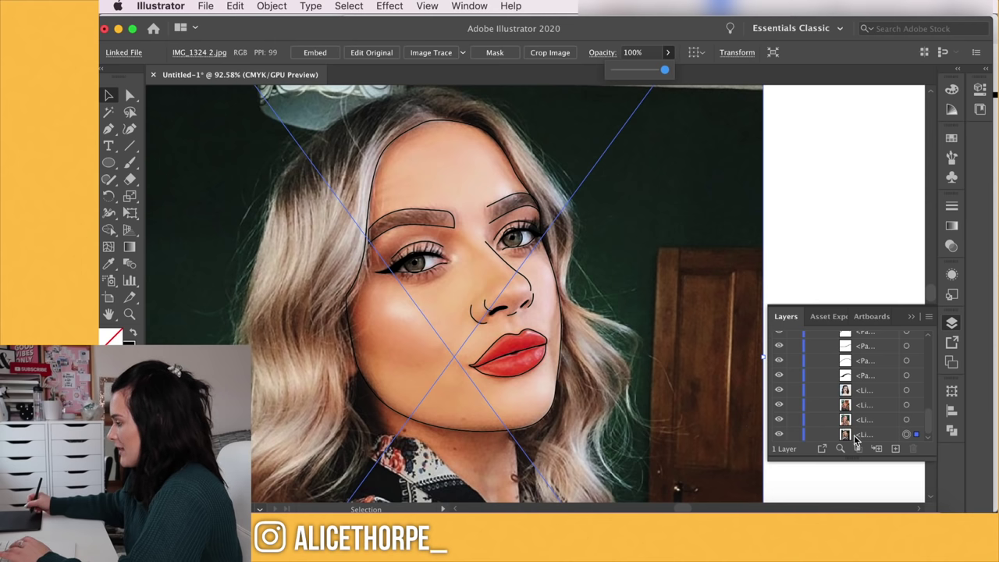
click(794, 434)
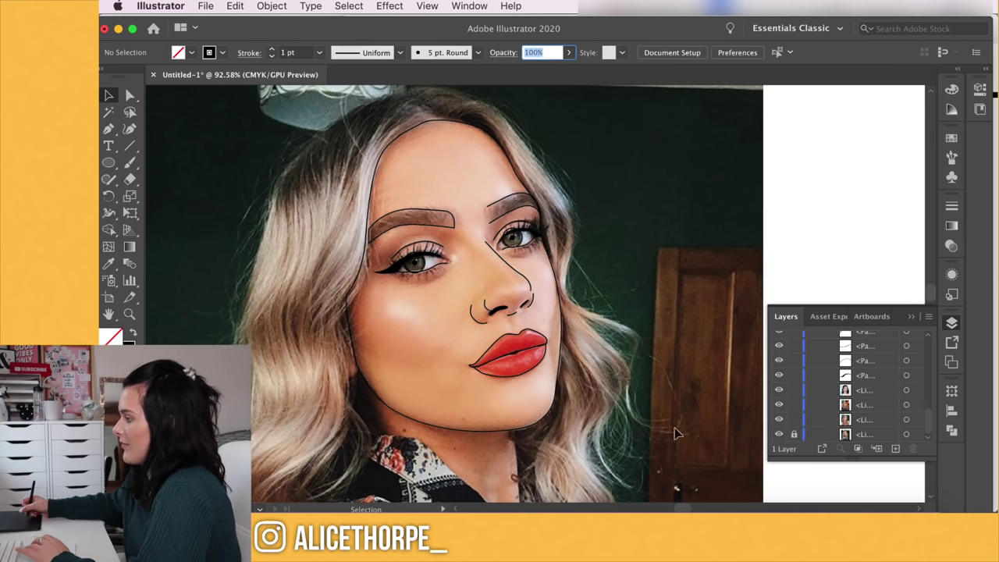
Fill the left-hand eye's iris with a brown sampled from the reference photo using the Eyedropper
scroll(444, 308, up, 10)
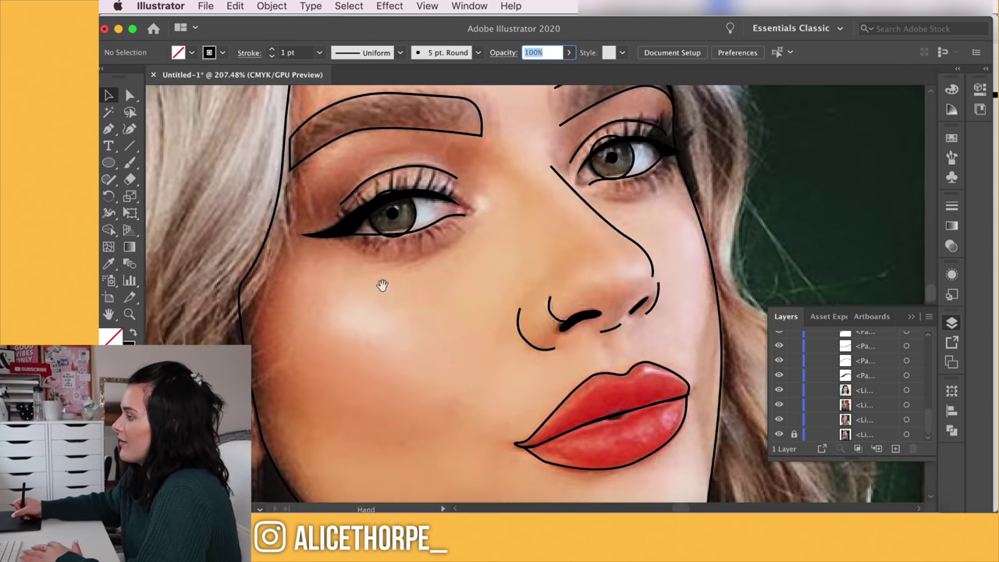
scroll(429, 258, up, 3)
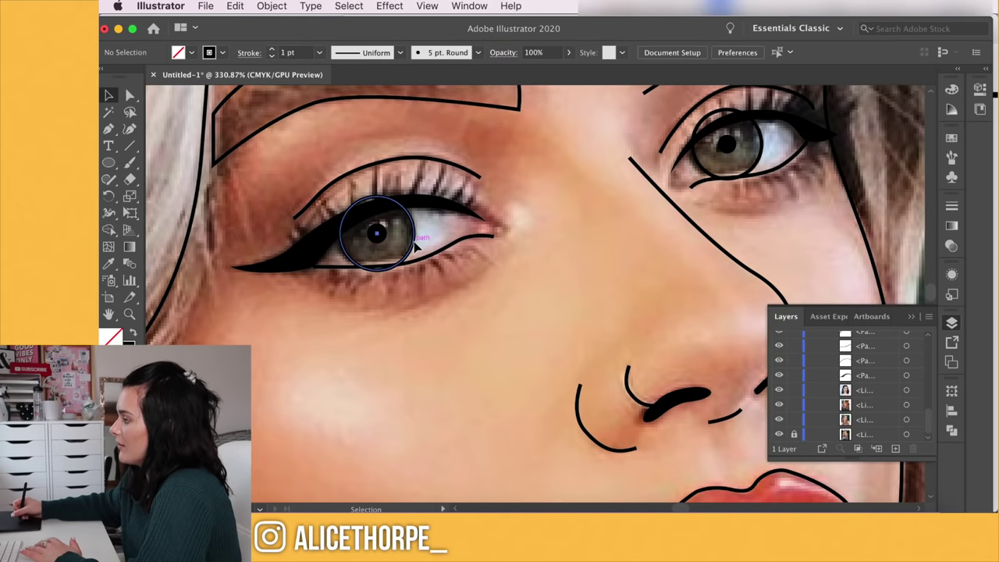
click(416, 247)
key(i)
click(394, 245)
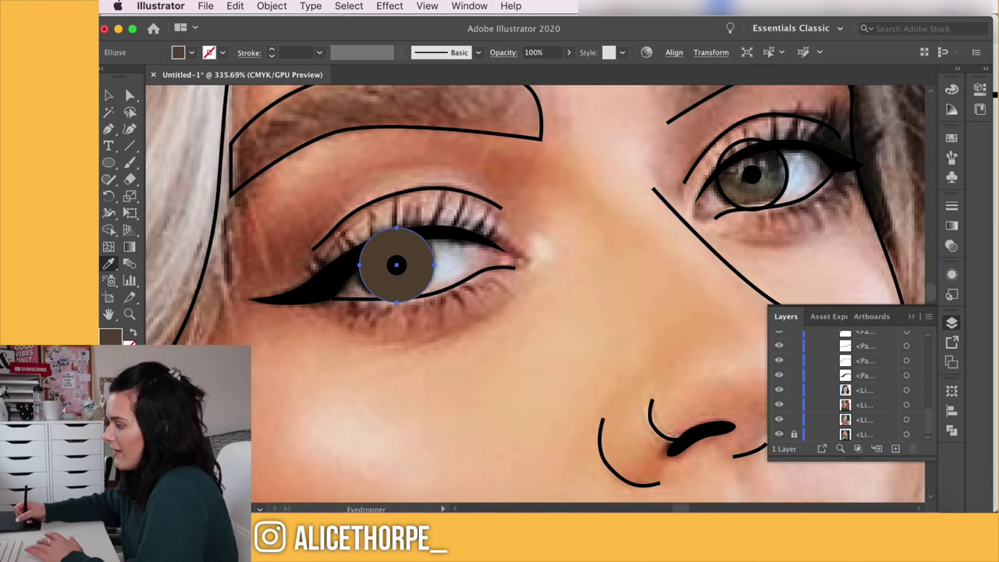
Give the left-hand iris a dark grey stroke with a 2 pt weight
click(951, 89)
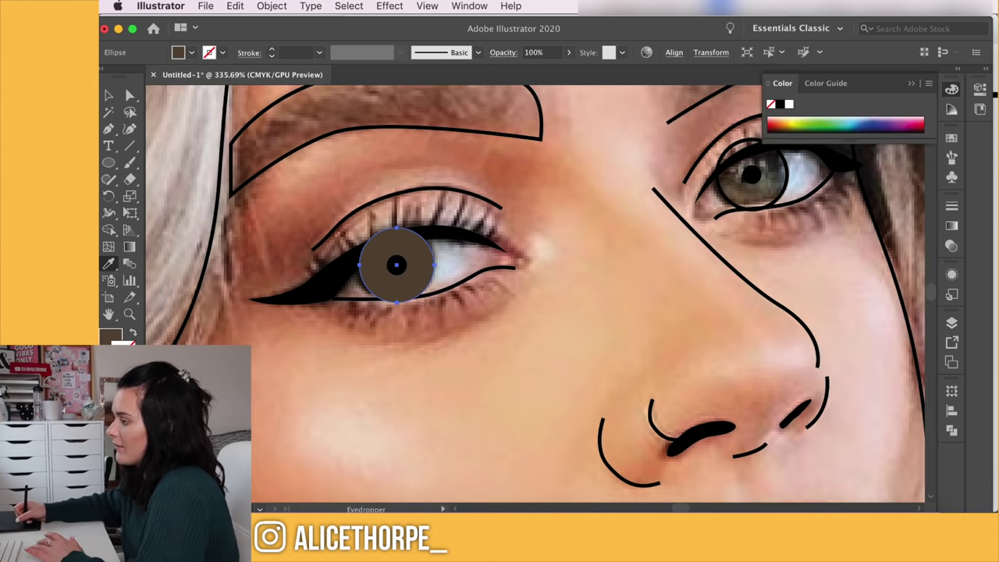
double_click(121, 349)
click(398, 274)
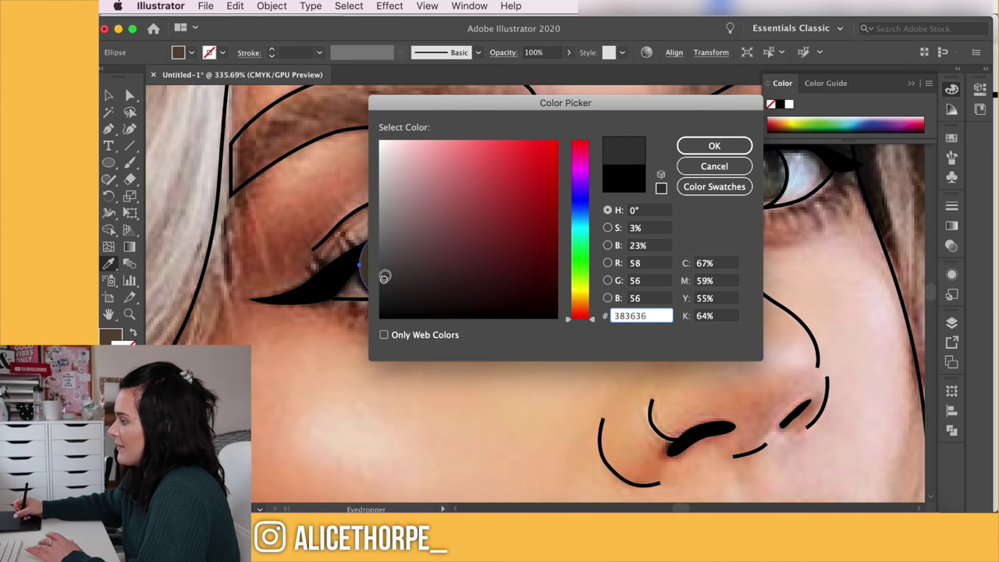
key(Return)
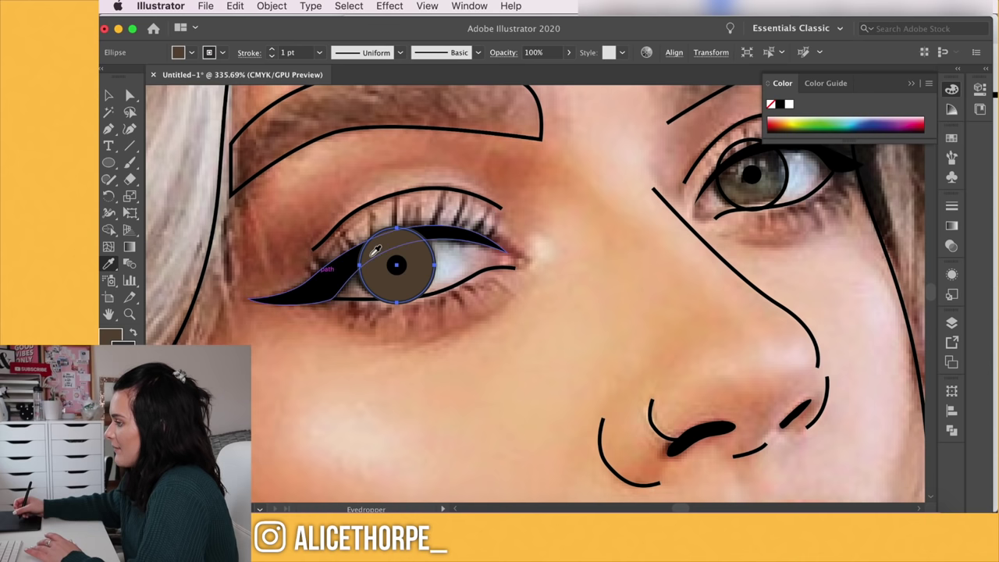
Erase the part of the left-hand iris that extends above the eyeliner and bring the eyeliner shape to the front
key(shift+e)
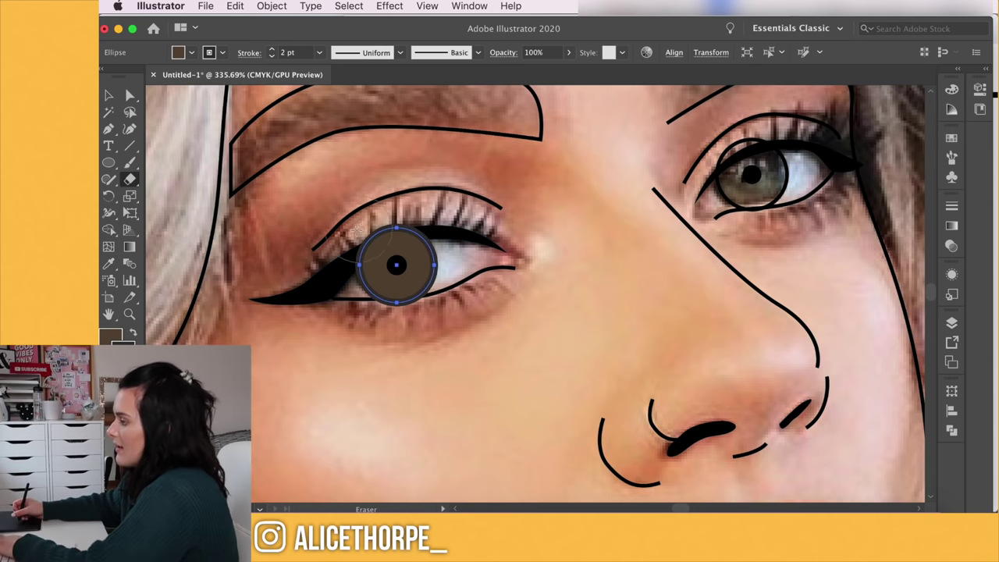
mouse_move(357, 237)
mouse_down()
mouse_move(393, 211)
mouse_move(430, 211)
mouse_up()
key(v)
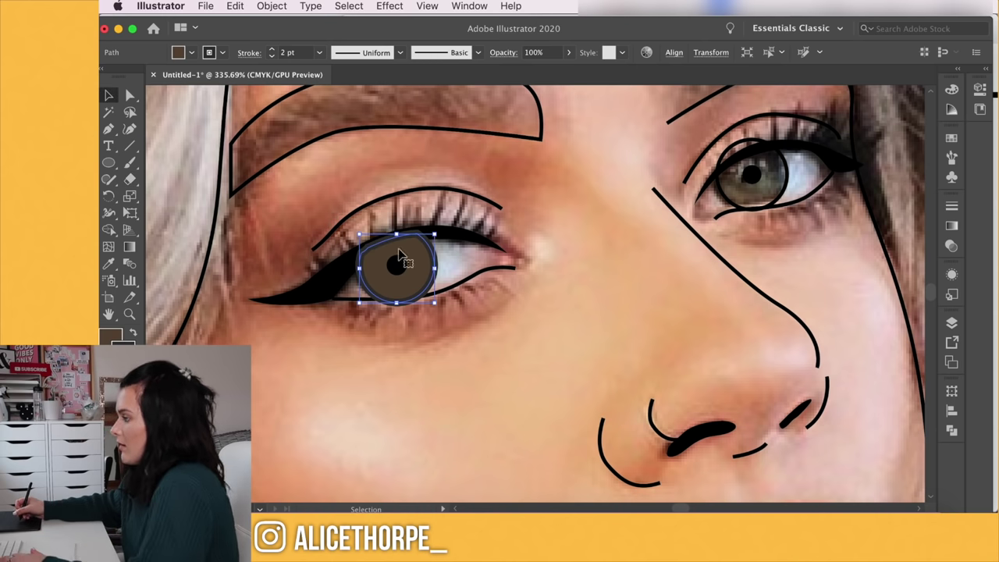
click(469, 236)
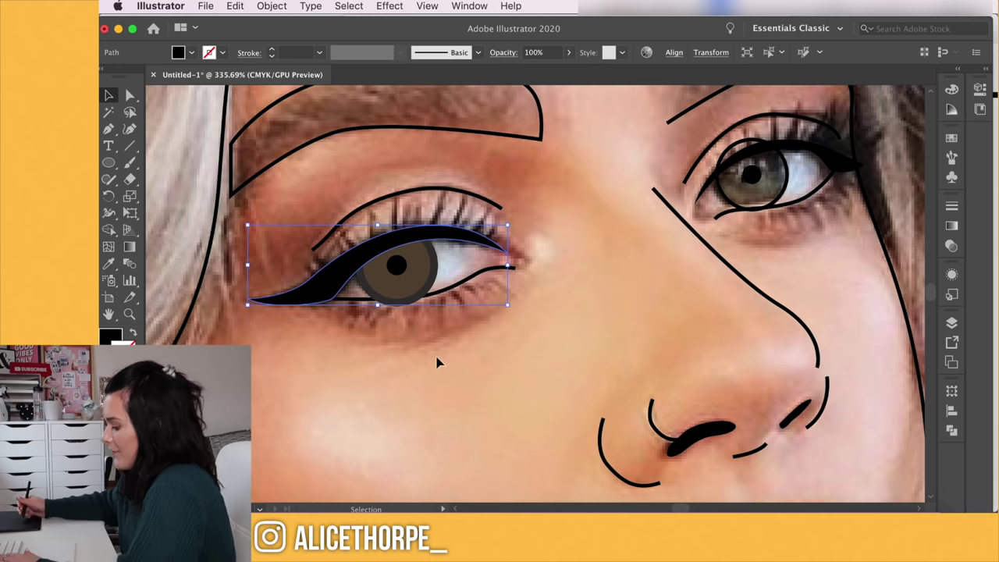
click(441, 410)
Delete the right-hand eye's iris and pupil and replace them with a copy of the coloured left-hand iris and pupil
drag(528, 351, 423, 394)
click(681, 223)
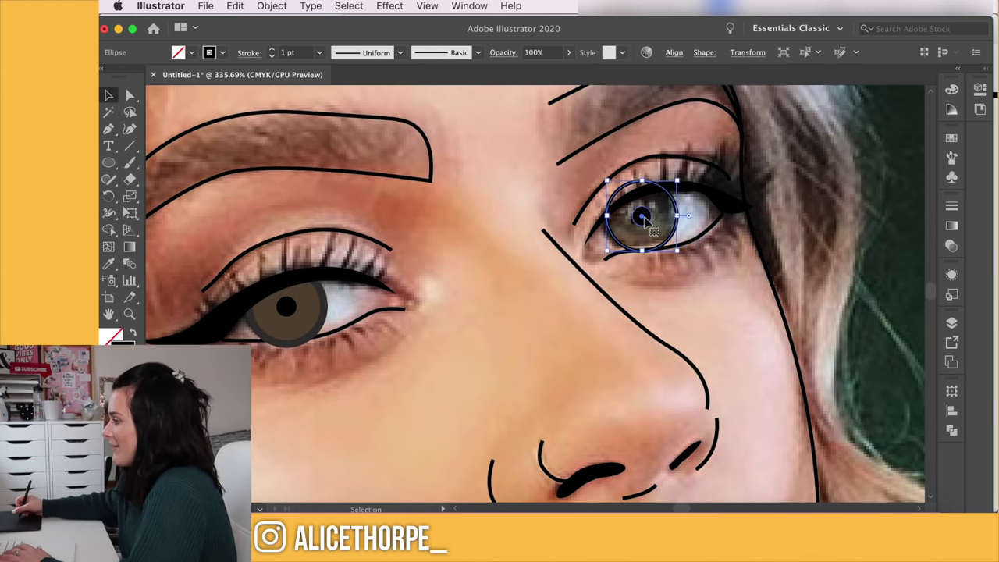
key(Delete)
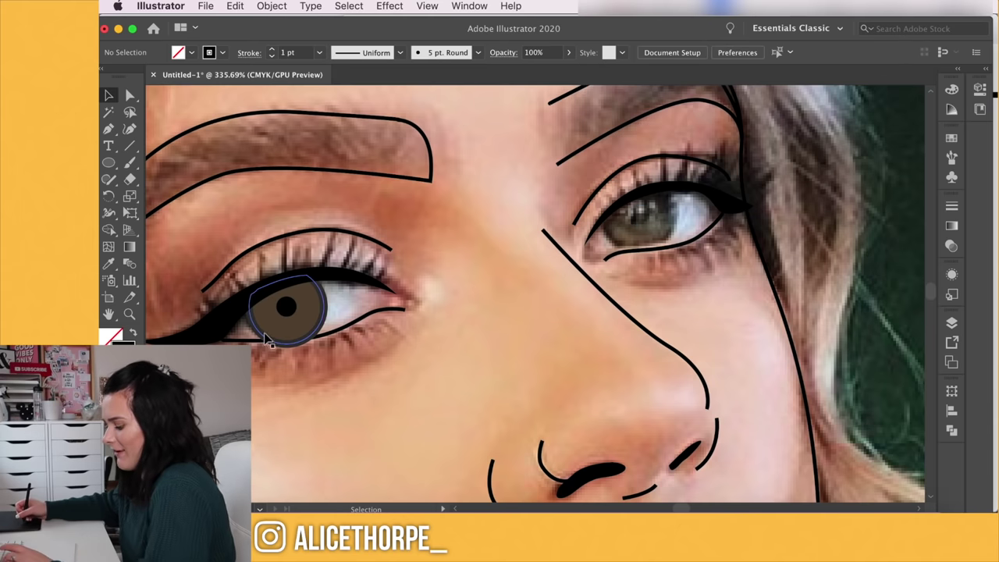
click(293, 316)
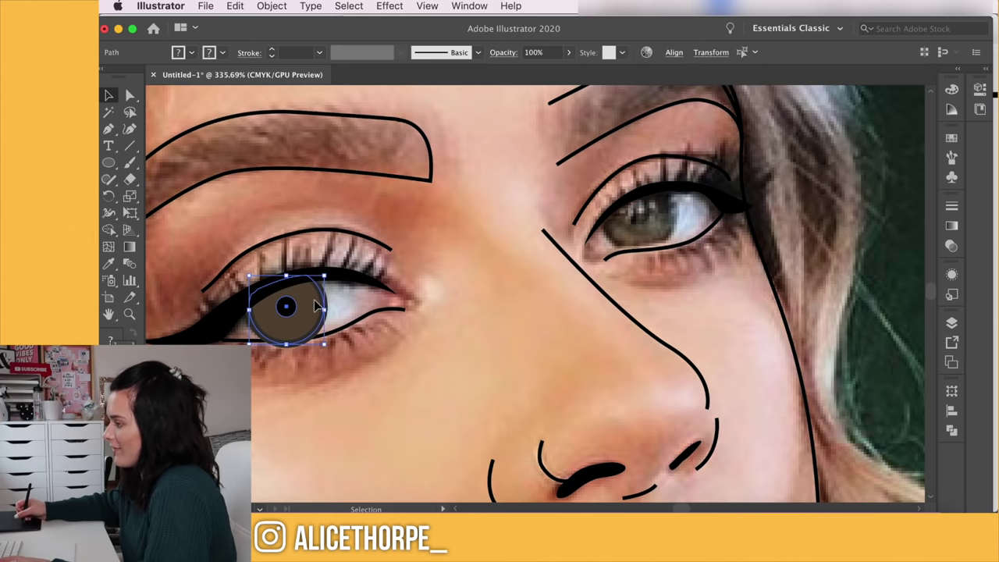
drag(287, 311, 639, 221)
key(super+shift+a)
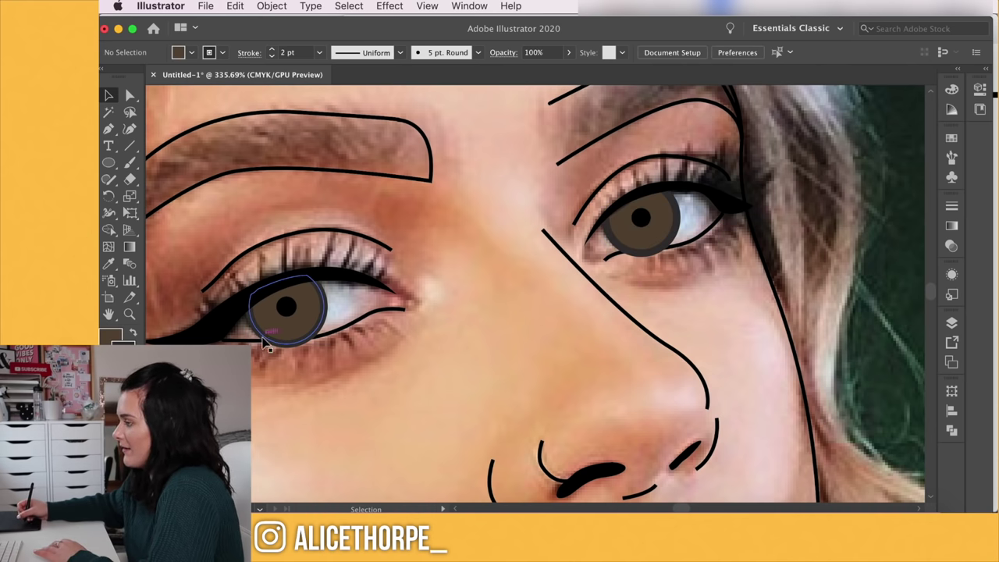
Recolour both eyes' lower lid lines with a reddish brown sampled from the skin under the right-hand eye, as stroke without fill
click(338, 336)
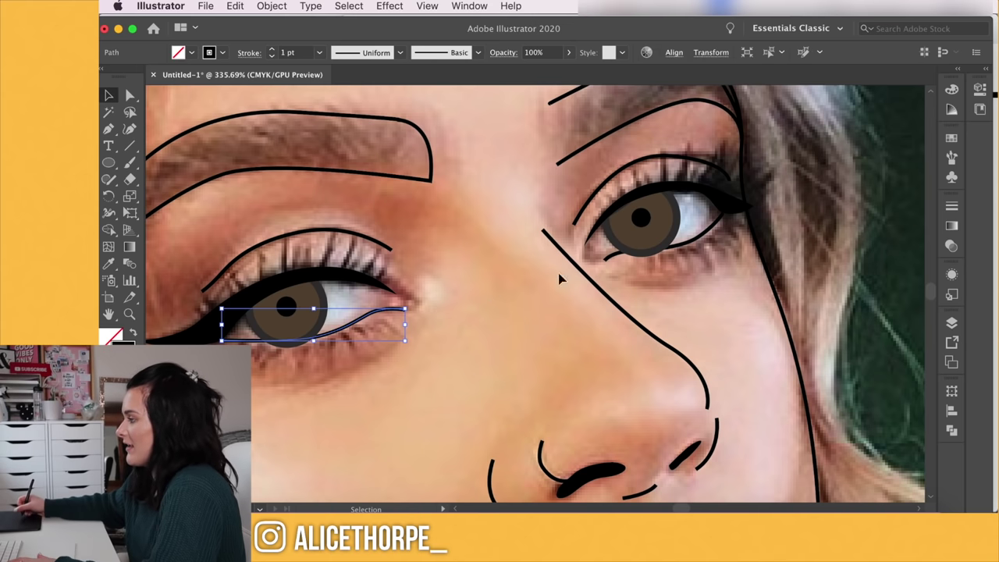
shift+click(700, 242)
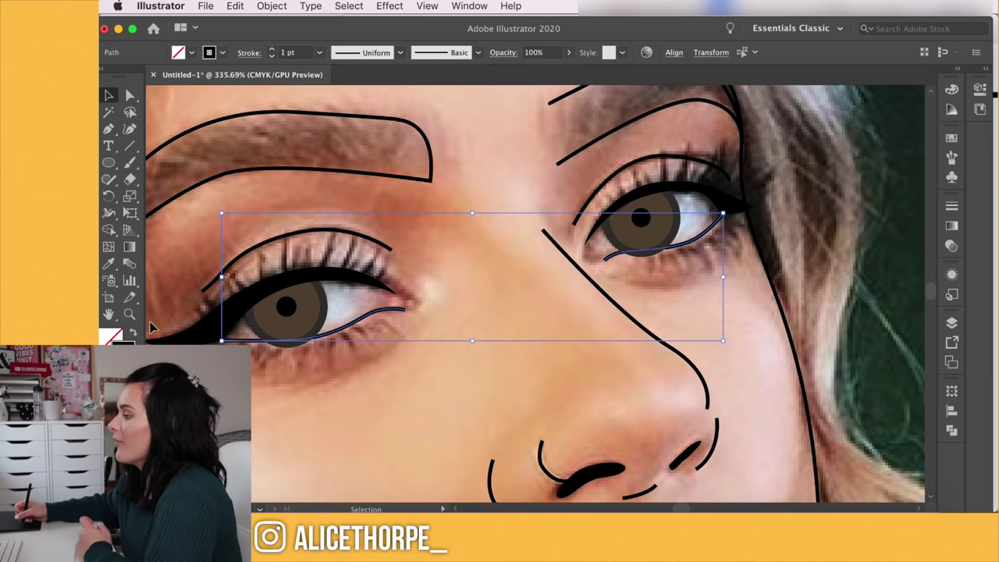
key(i)
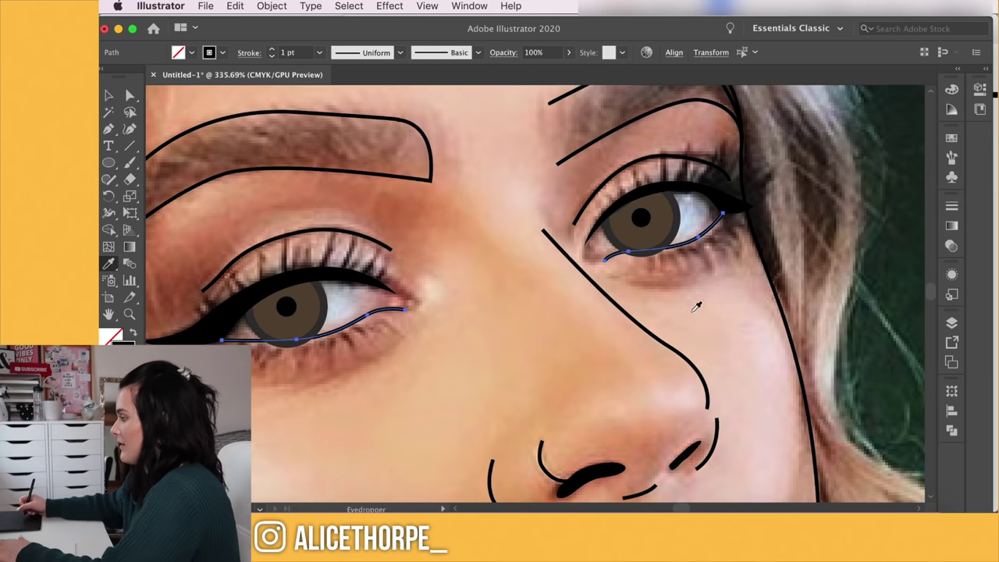
click(670, 273)
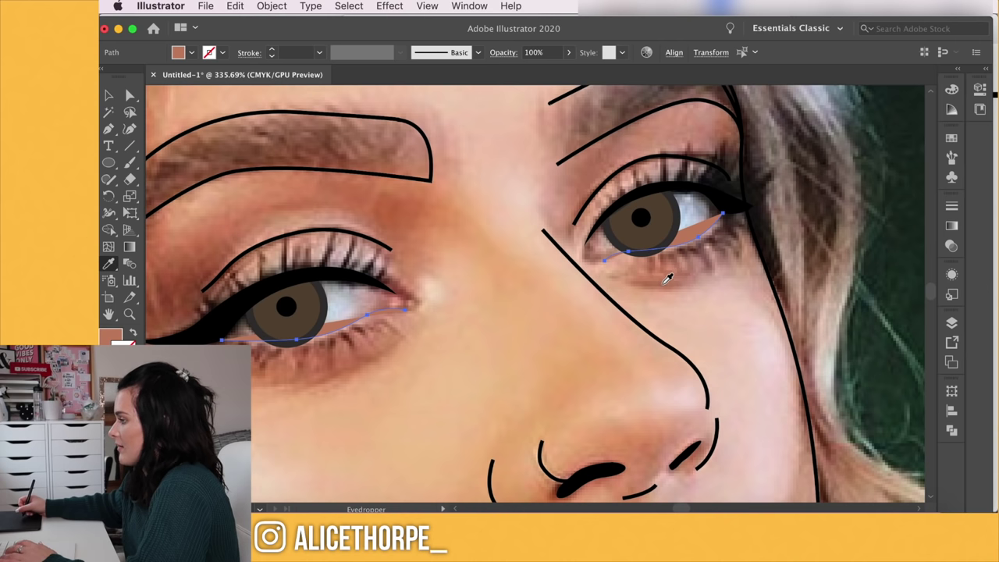
key(shift+x)
Give both lower lid lines a 3 pt tapered width profile and extend the left-hand line's outer end towards the eyeliner wing
click(951, 206)
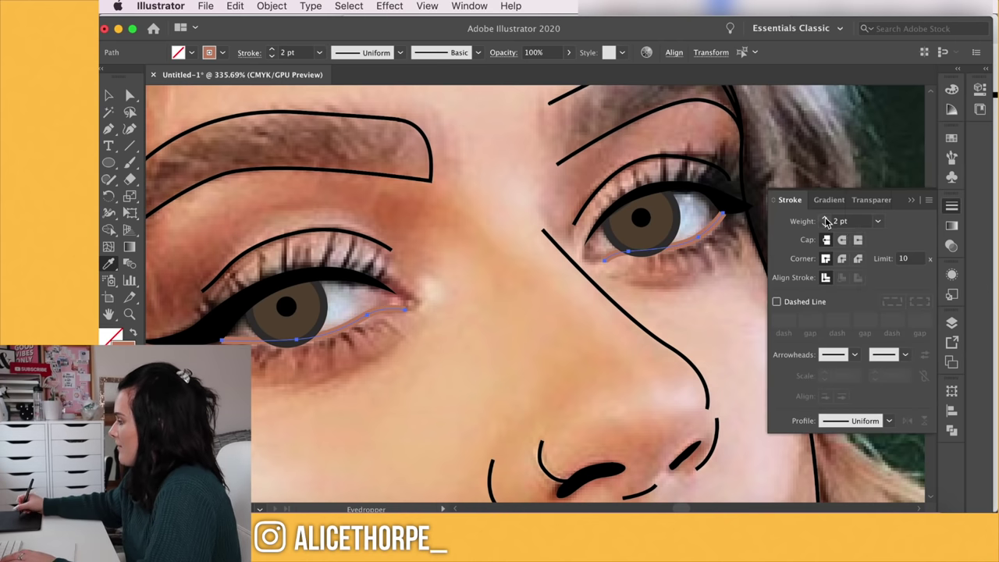
click(889, 422)
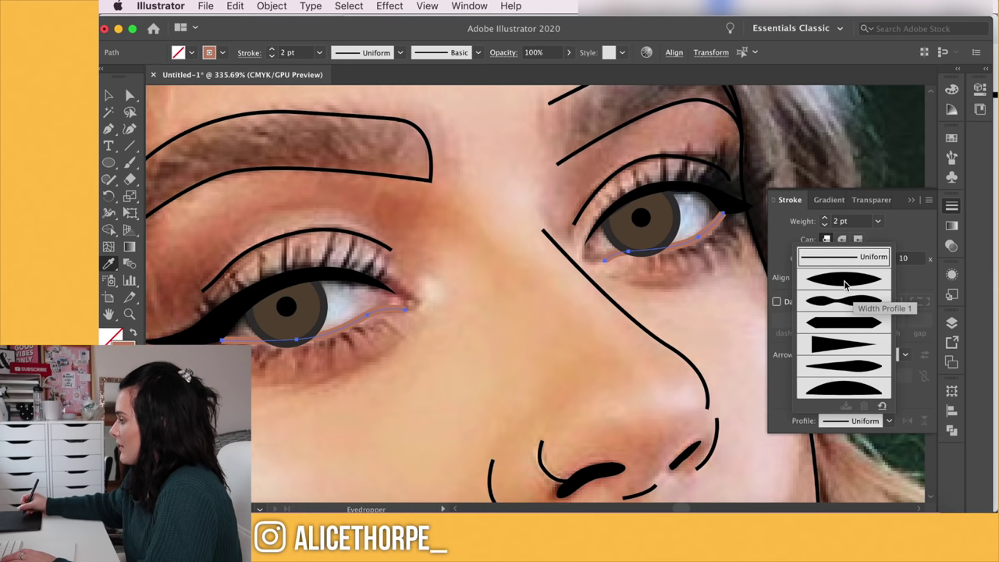
click(857, 376)
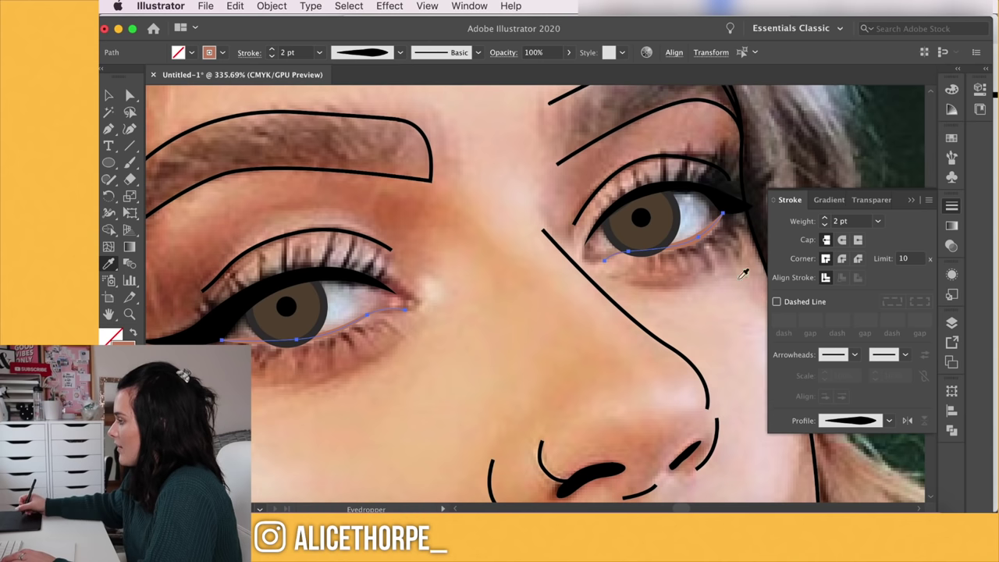
click(717, 206)
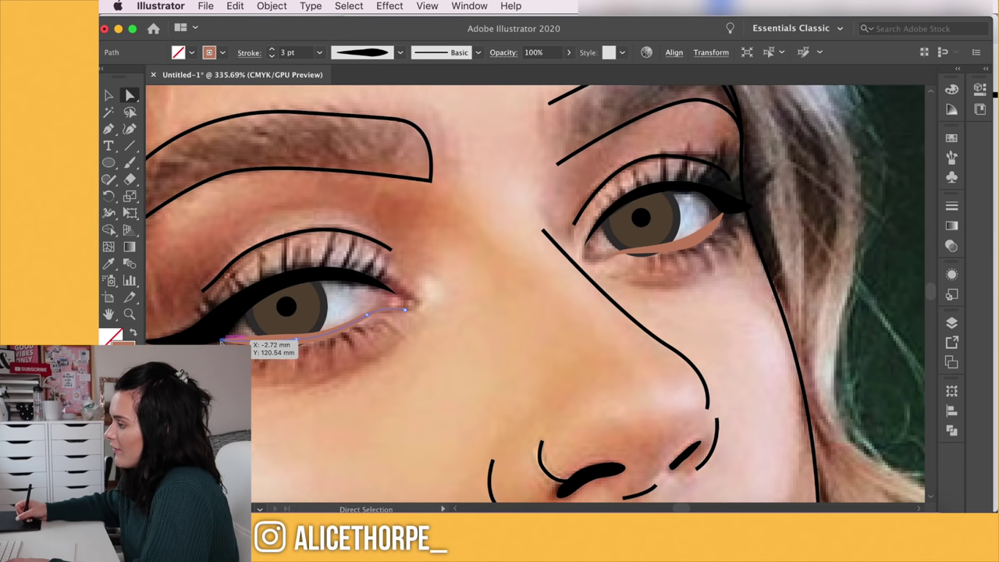
drag(221, 341, 196, 342)
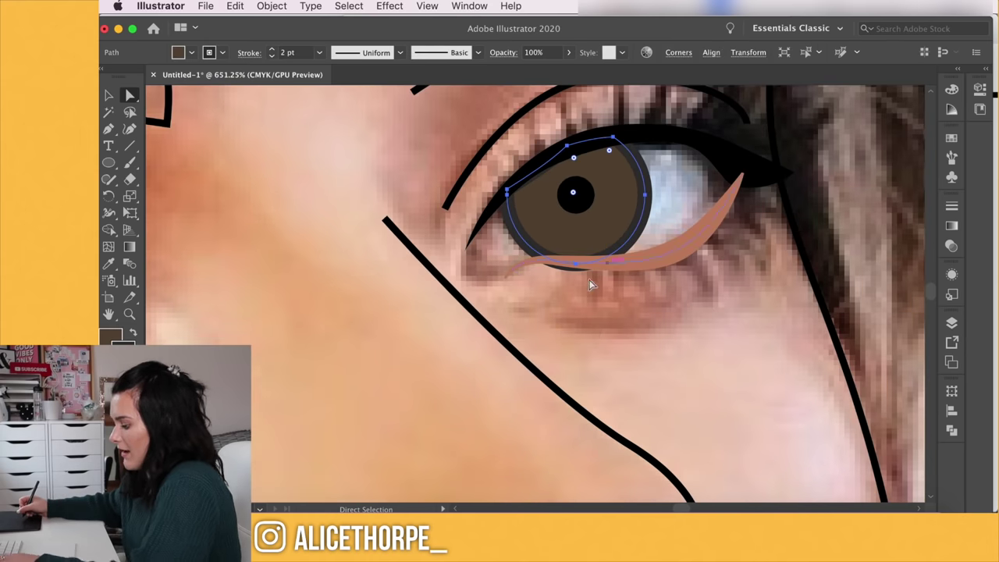
Erase the part of the right-hand iris that extends below the lower lid line
key(shift+e)
mouse_move(572, 298)
mouse_down()
mouse_move(558, 293)
mouse_move(593, 300)
mouse_up()
key(v)
click(604, 316)
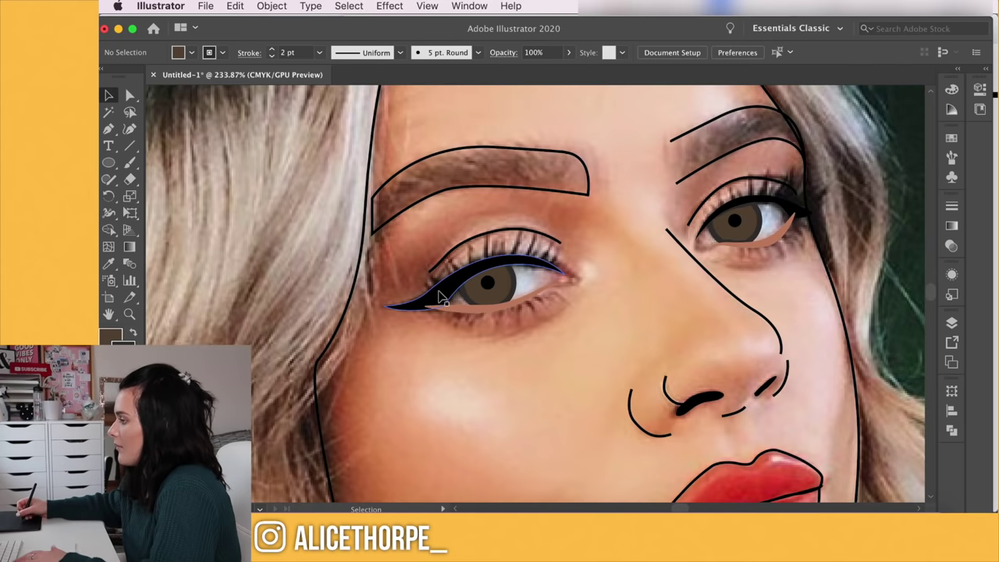
Select both eyes' black eyeliner shapes and bring them in front of the lower lid lines
click(438, 291)
shift+click(796, 213)
click(554, 245)
Trace the hair on both sides of the face with the Pen tool, starting at the parting on the hairline
scroll(553, 245, down, 6)
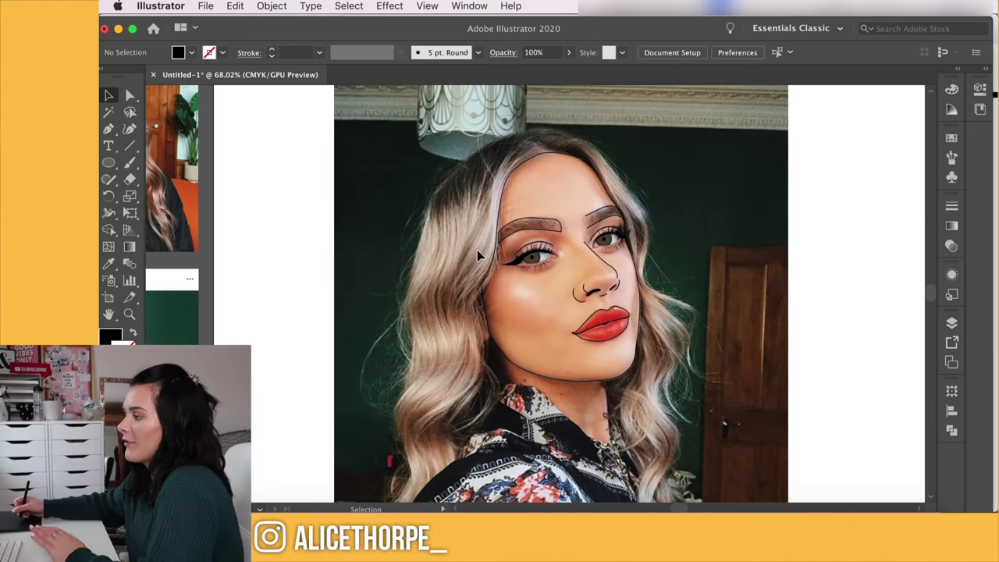
key(p)
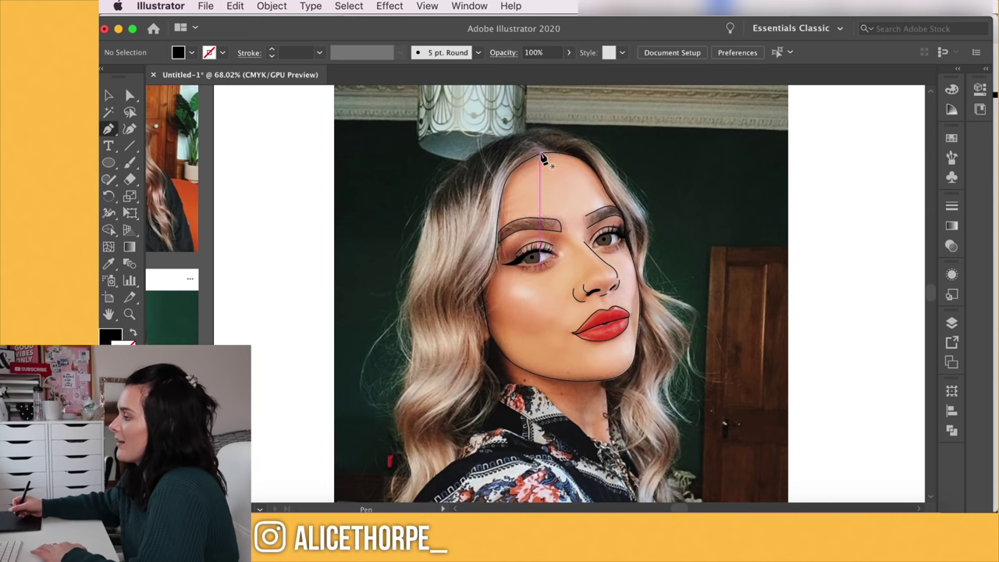
scroll(544, 158, up, 5)
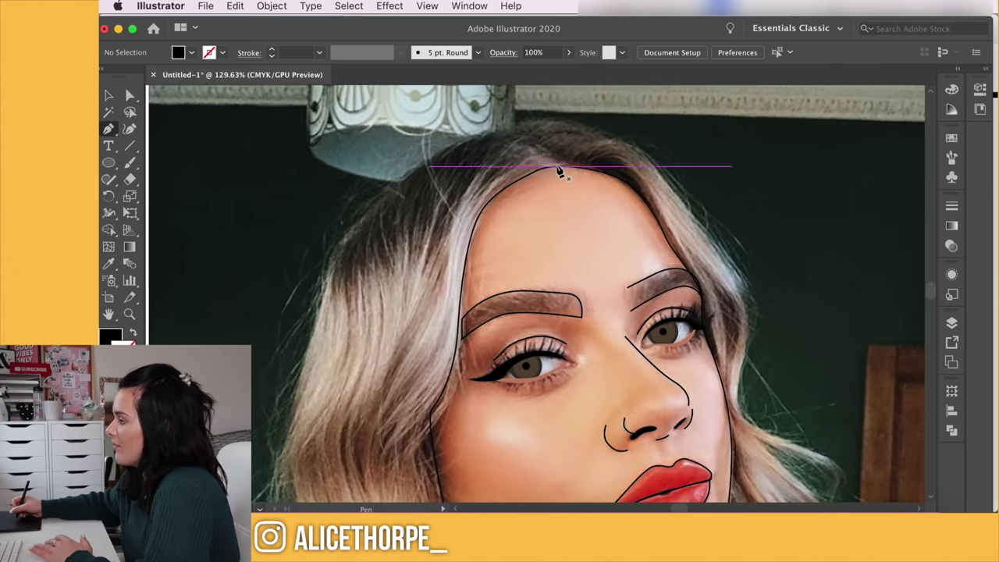
drag(562, 169, 491, 131)
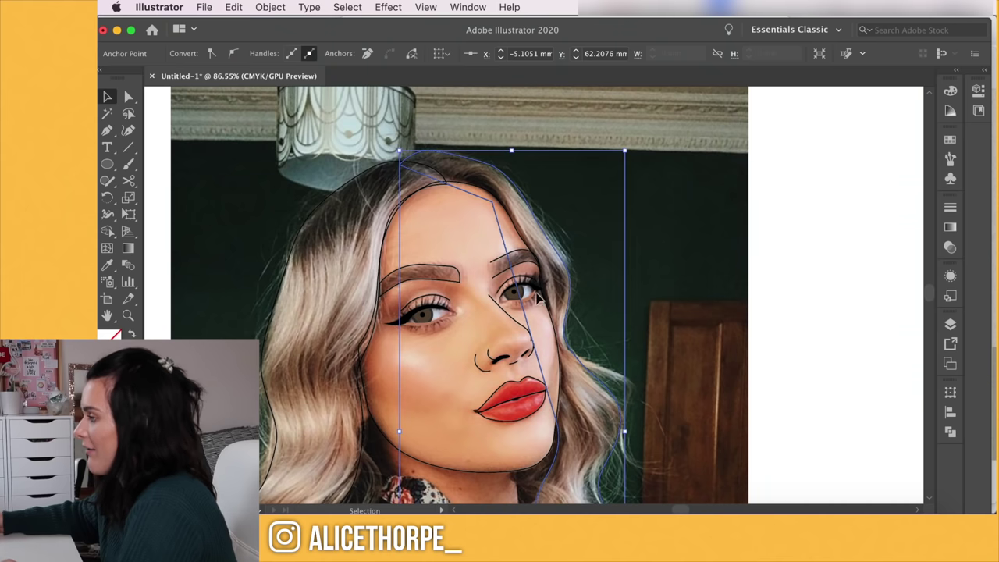
Fill the right-hand hair shape with a taupe brown sampled from the blonde hair in the photo
key(i)
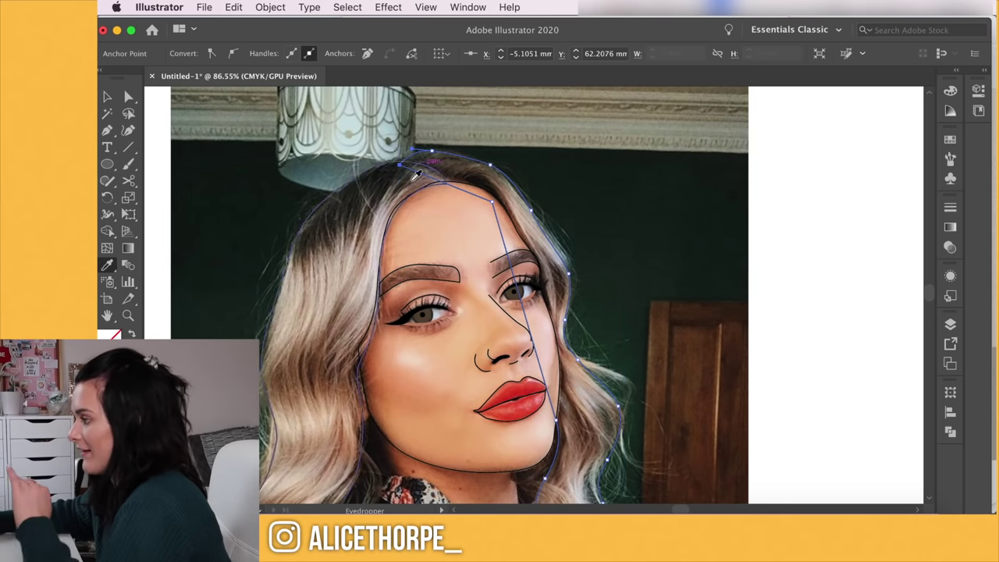
click(337, 244)
click(332, 261)
click(344, 260)
click(363, 260)
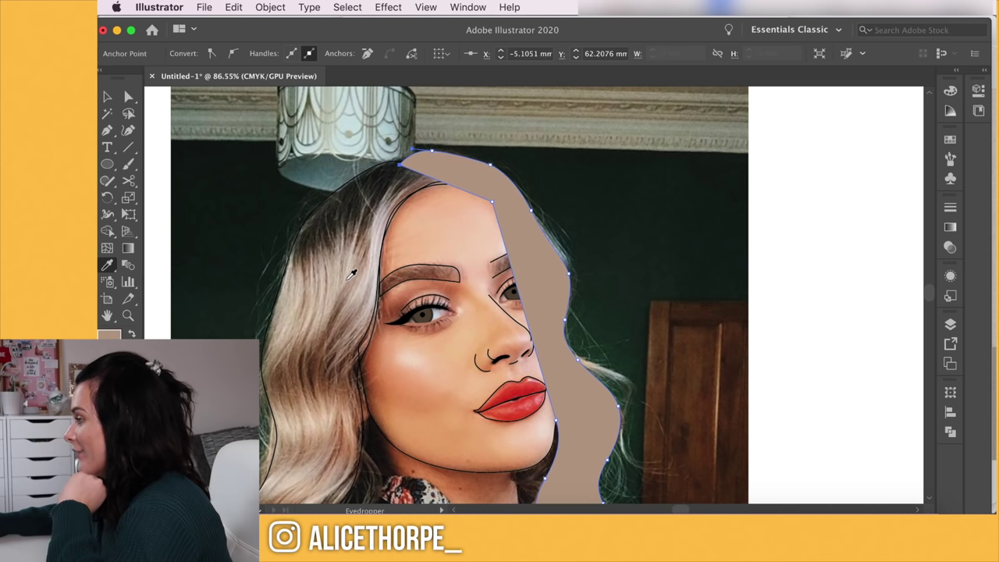
Fill the left-hand hair shape with the taupe brown of the right-hand hair shape, and clear the selection
key(v)
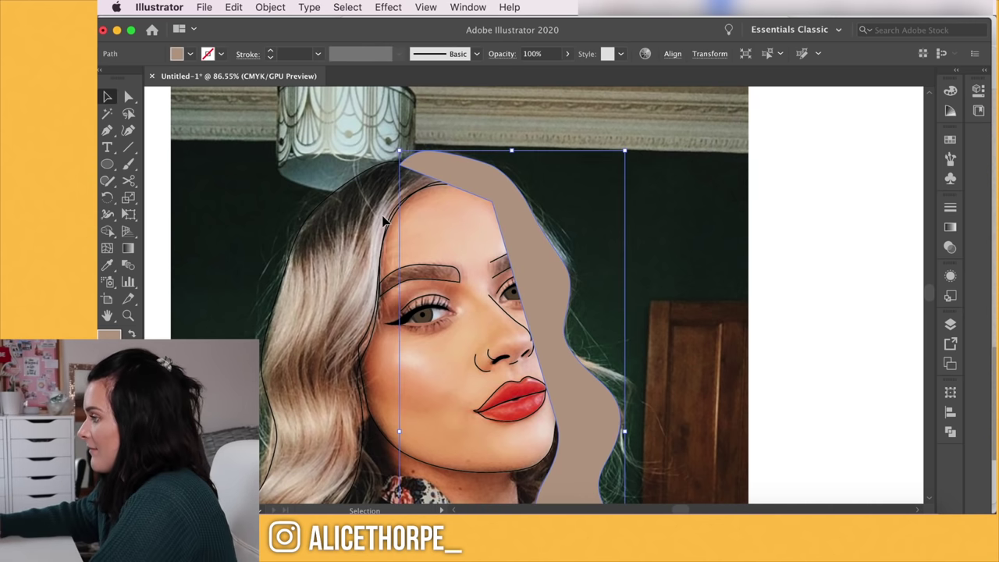
click(384, 221)
click(386, 234)
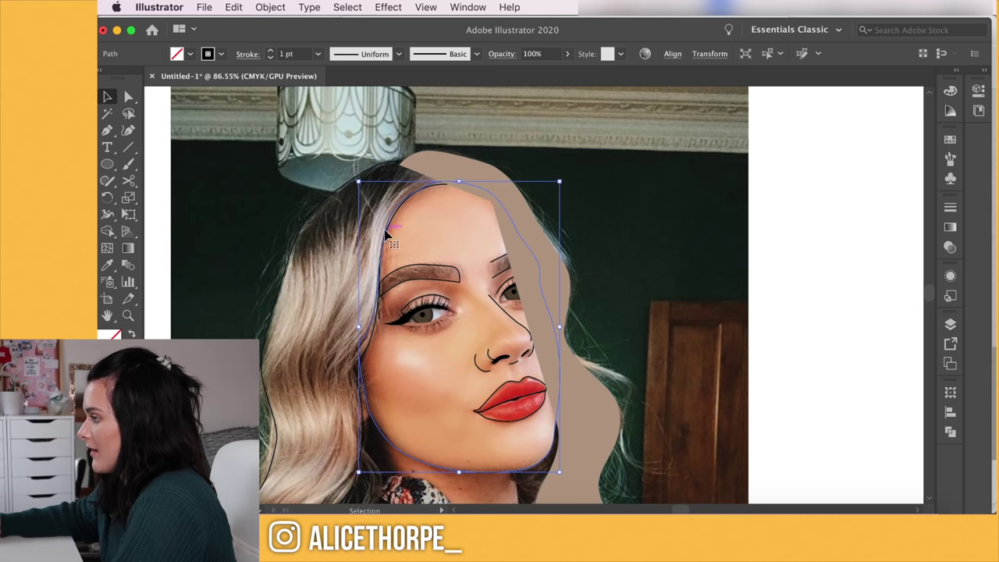
click(292, 242)
key(i)
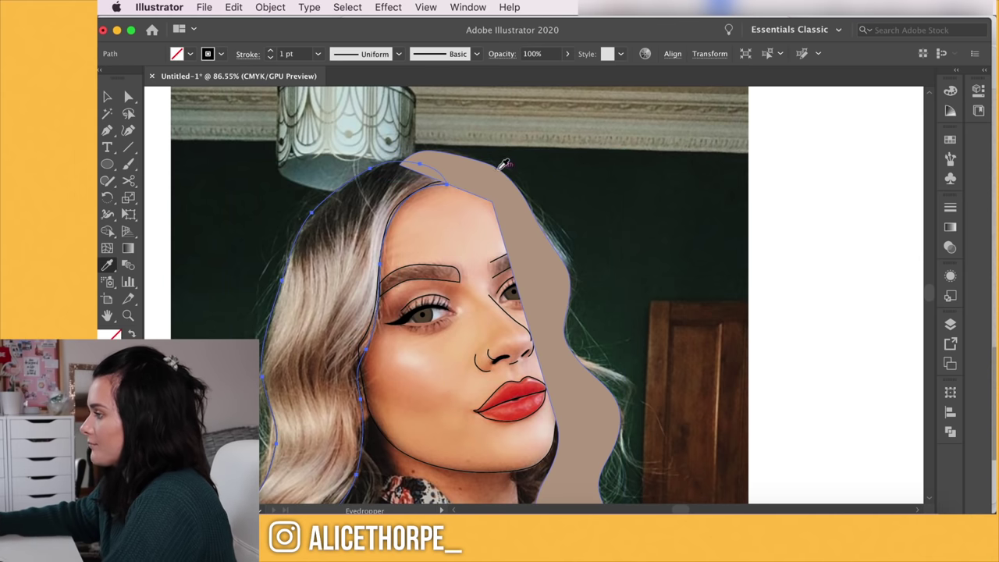
click(497, 170)
key(v)
click(589, 196)
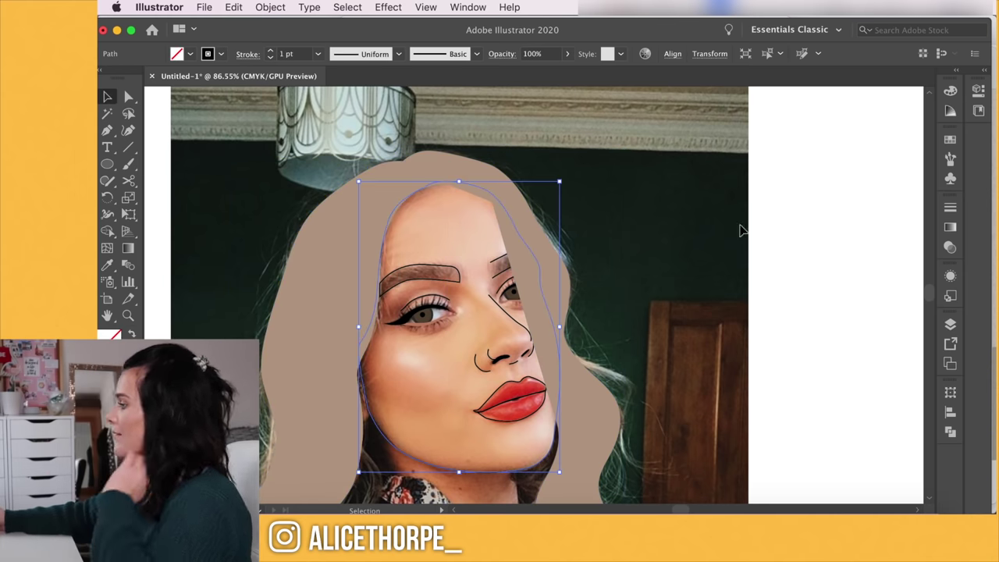
click(836, 248)
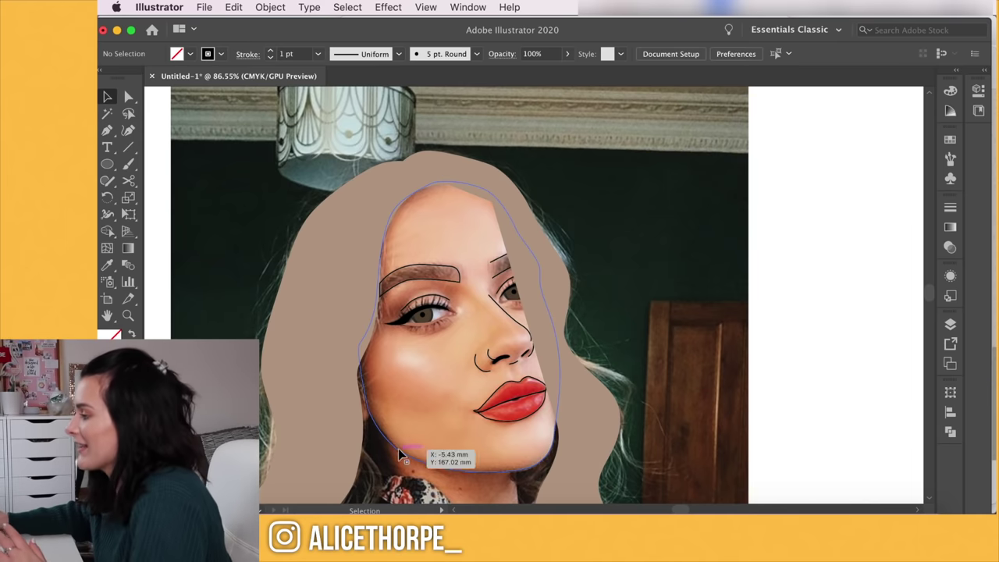
Fill both eyebrow shapes with a dark brown sampled from the right-hand eyebrow in the photo
click(445, 270)
scroll(443, 265, up, 5)
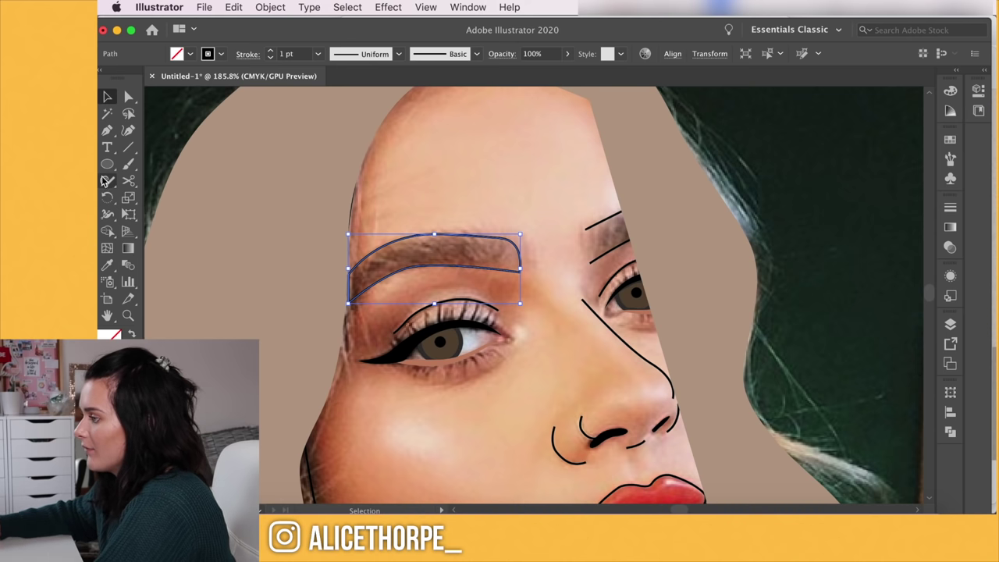
click(108, 269)
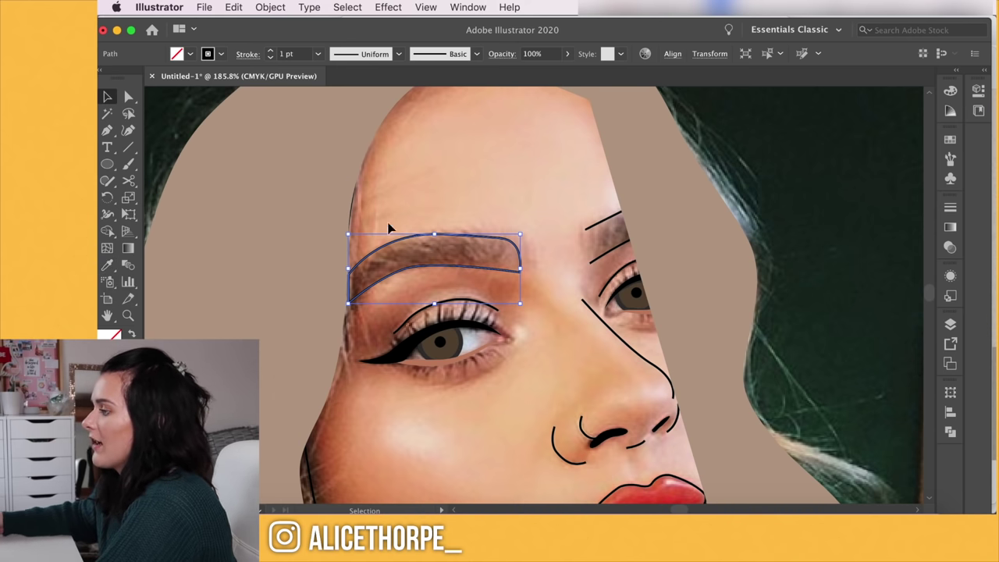
click(486, 434)
click(667, 492)
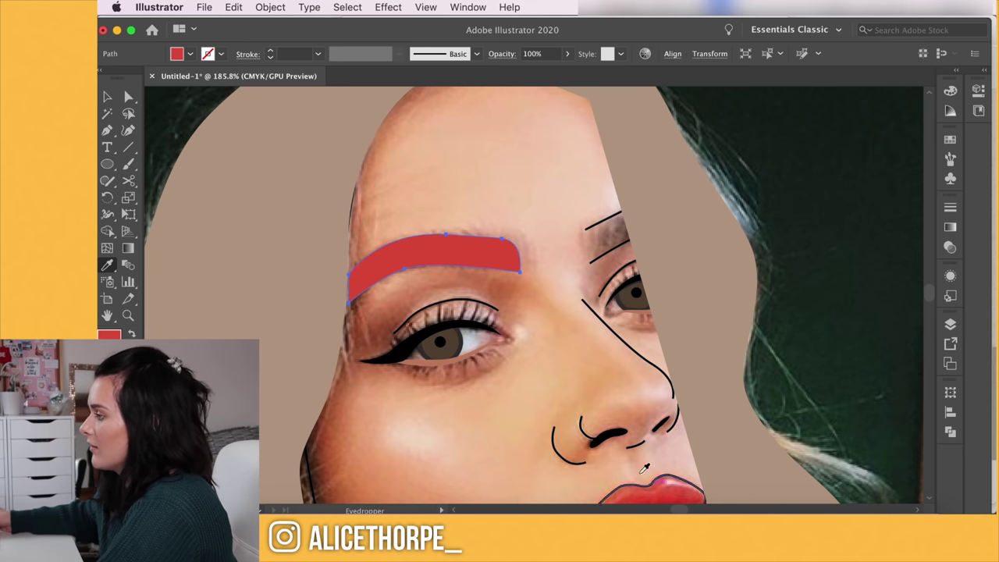
click(554, 153)
click(373, 419)
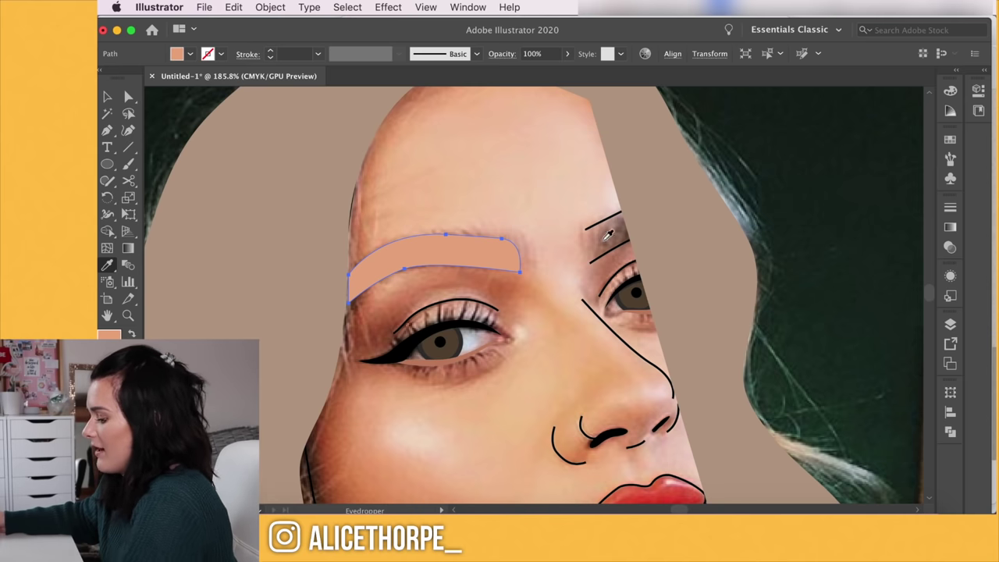
click(622, 232)
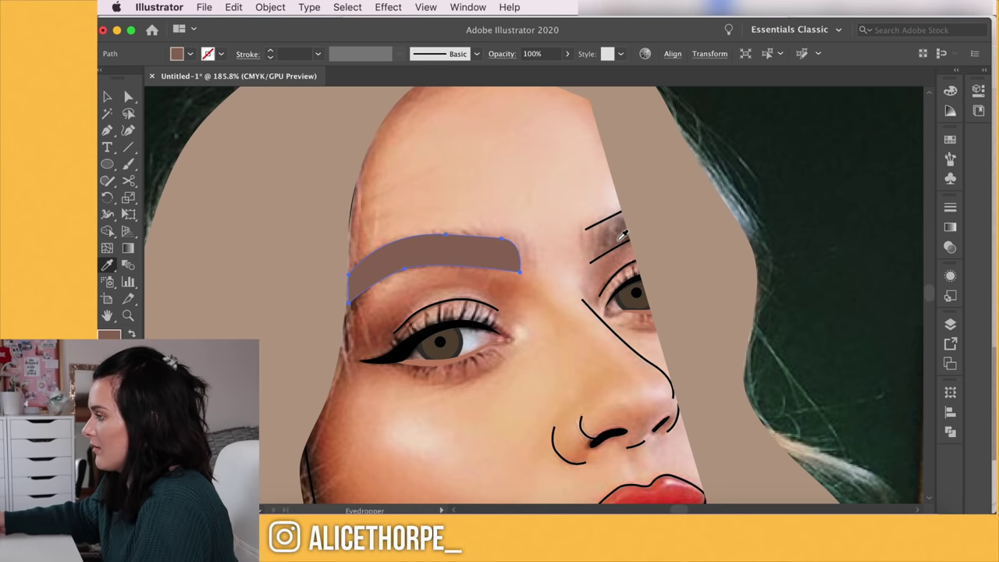
click(625, 235)
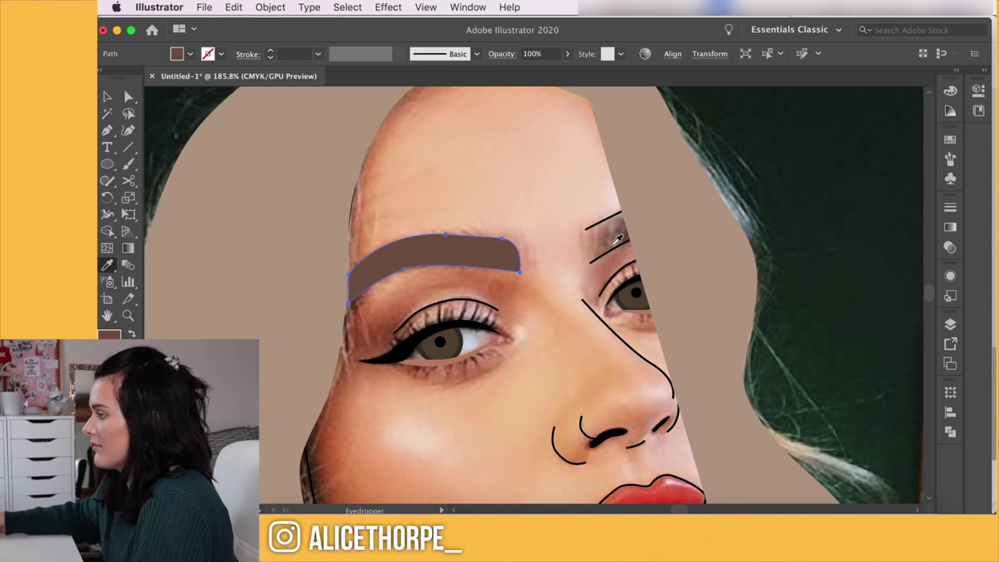
key(v)
scroll(489, 335, down, 2)
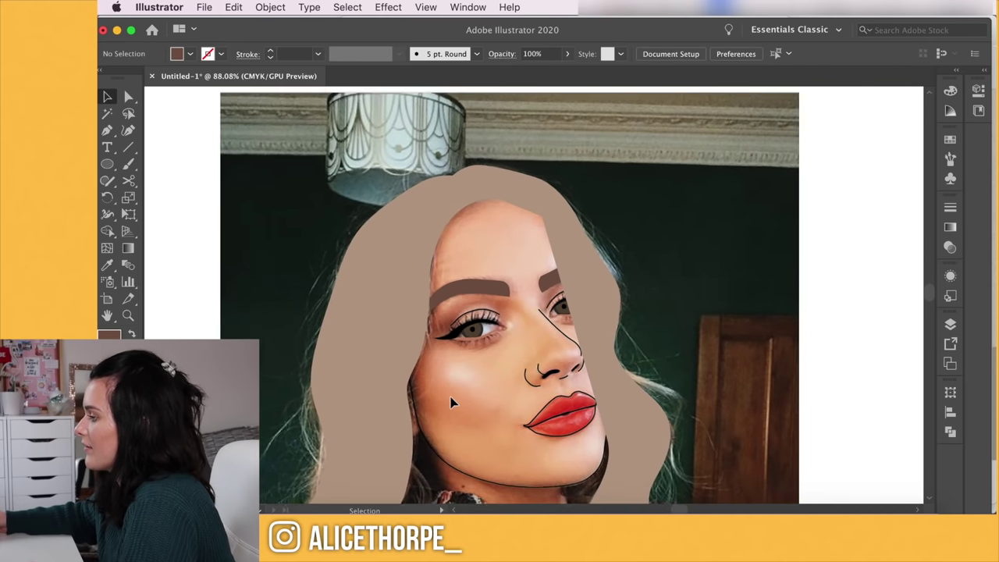
Fill the face outline with a light peach tone sampled from the photo's skin, undoing the darker orange cheek samples
drag(470, 406, 434, 363)
click(434, 432)
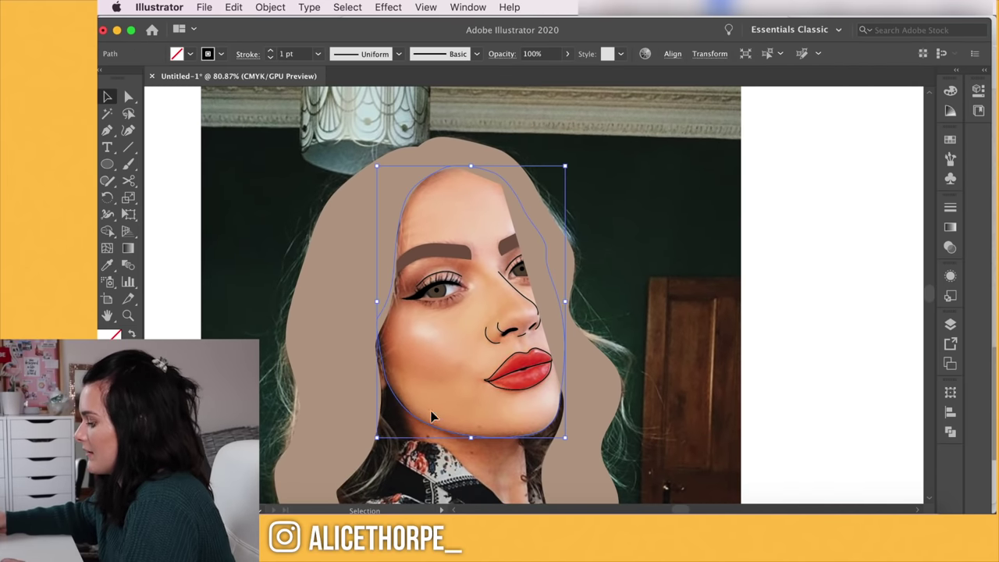
key(i)
click(408, 372)
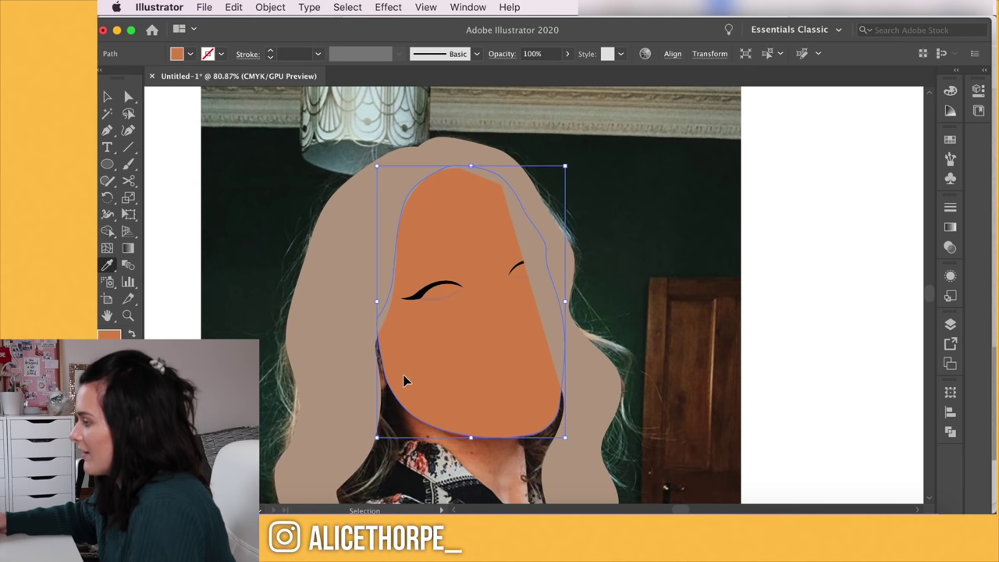
key(super+z)
click(424, 385)
key(super+z)
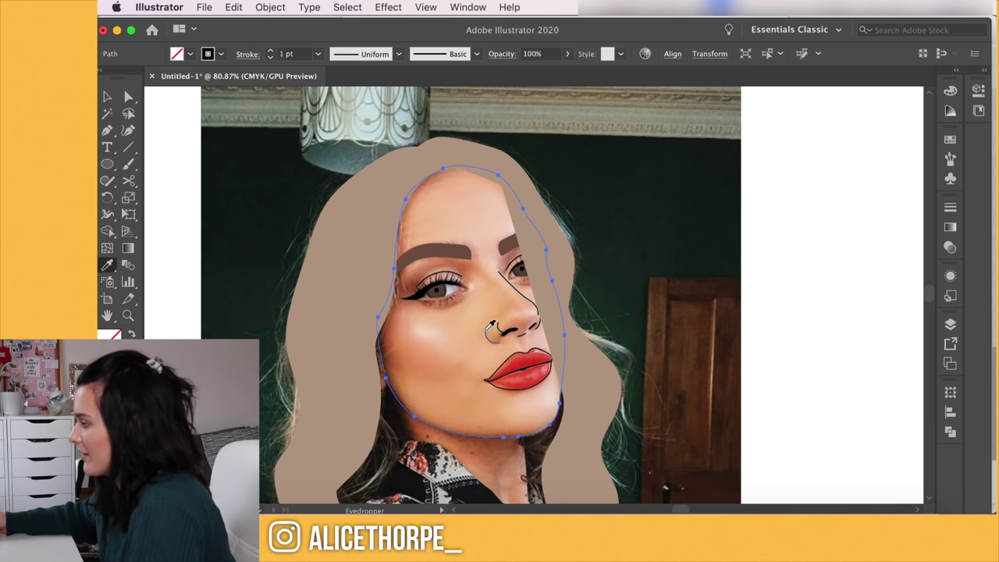
click(472, 293)
click(515, 308)
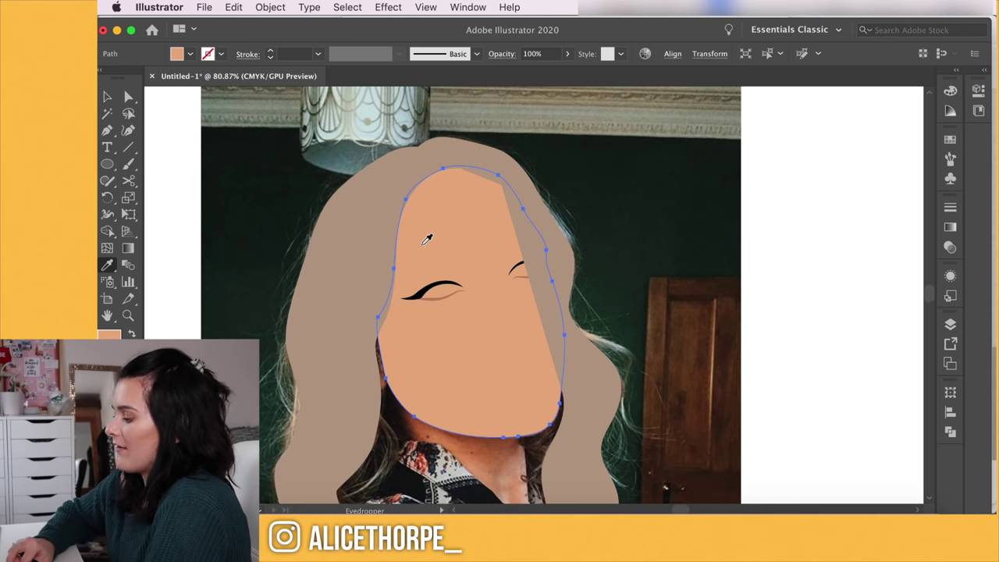
Arrange the peach face shape behind the facial features but in front of the reference photo
key(super+shift+[)
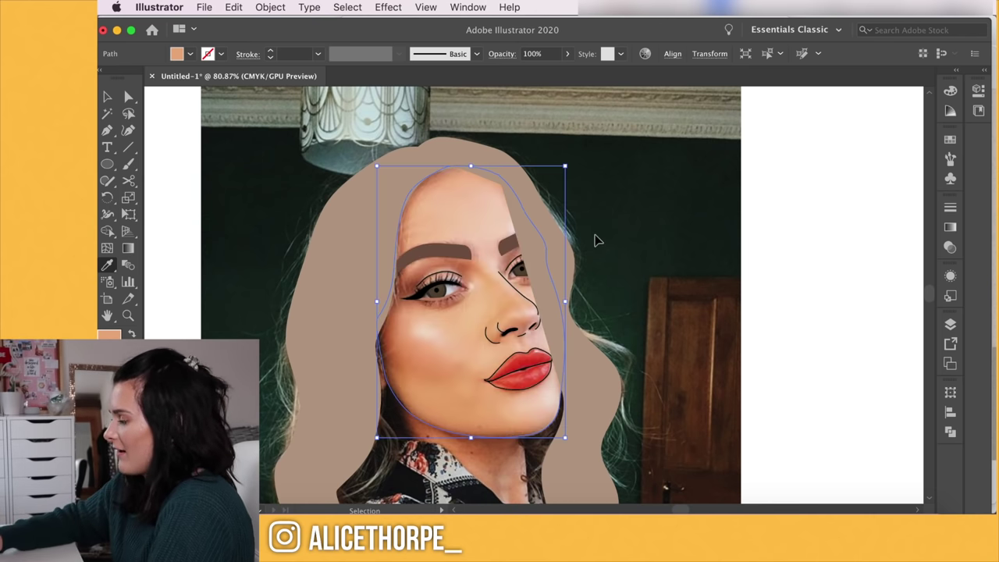
key(super+])
key(super+bracketleft)
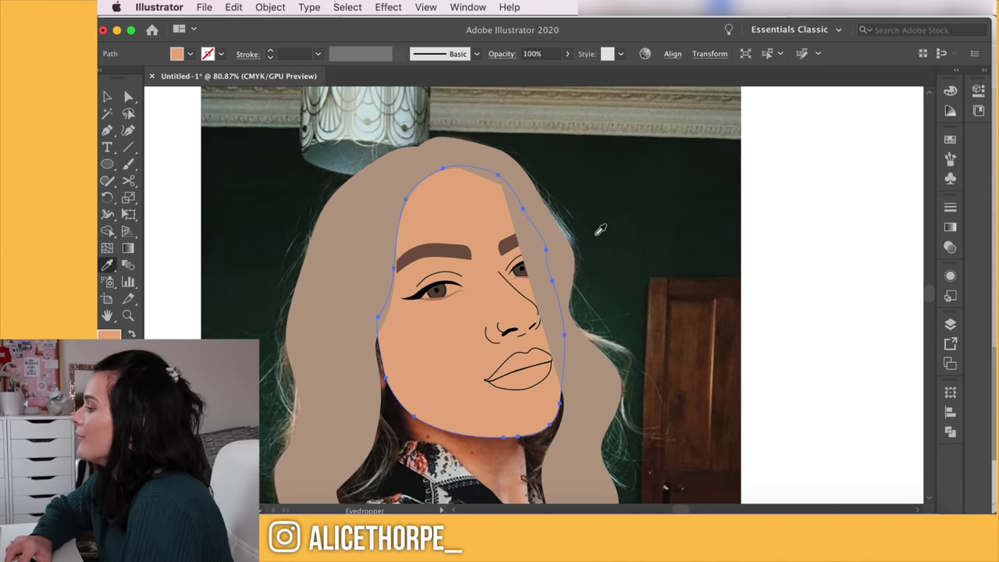
key(v)
key(super+bracketright)
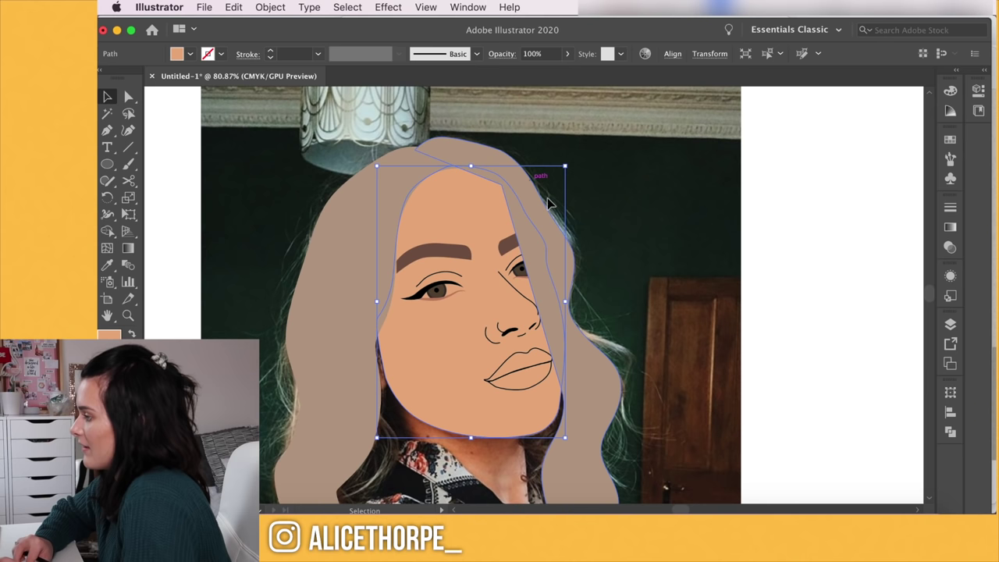
Send the right-hand hair shape behind the face shape and clear the selection
click(596, 362)
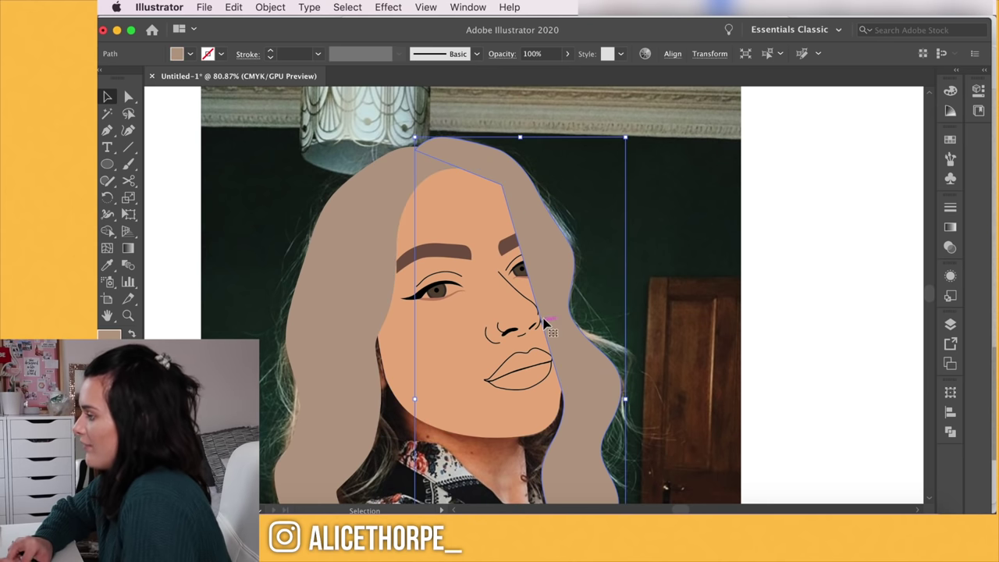
key(super+bracketleft)
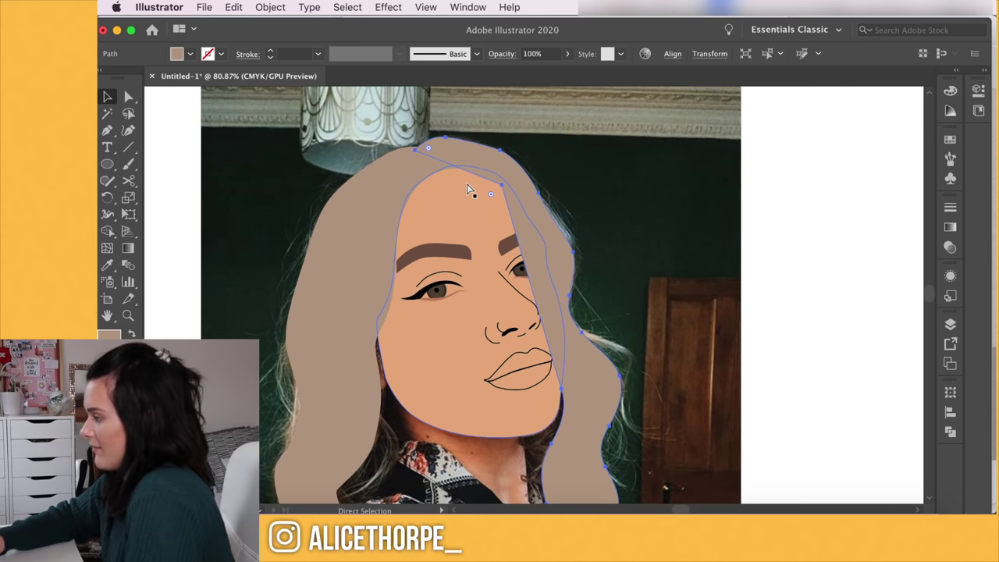
click(716, 216)
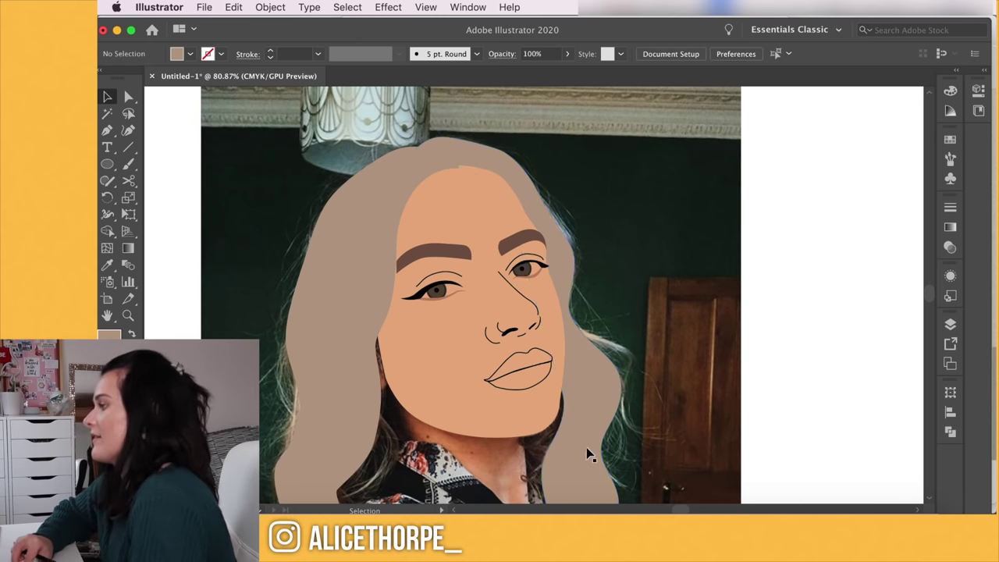
Reshape the face outline's curve between the right-hand eye and cheek by adjusting its anchor point handle
scroll(583, 419, up, 1)
scroll(582, 420, up, 2)
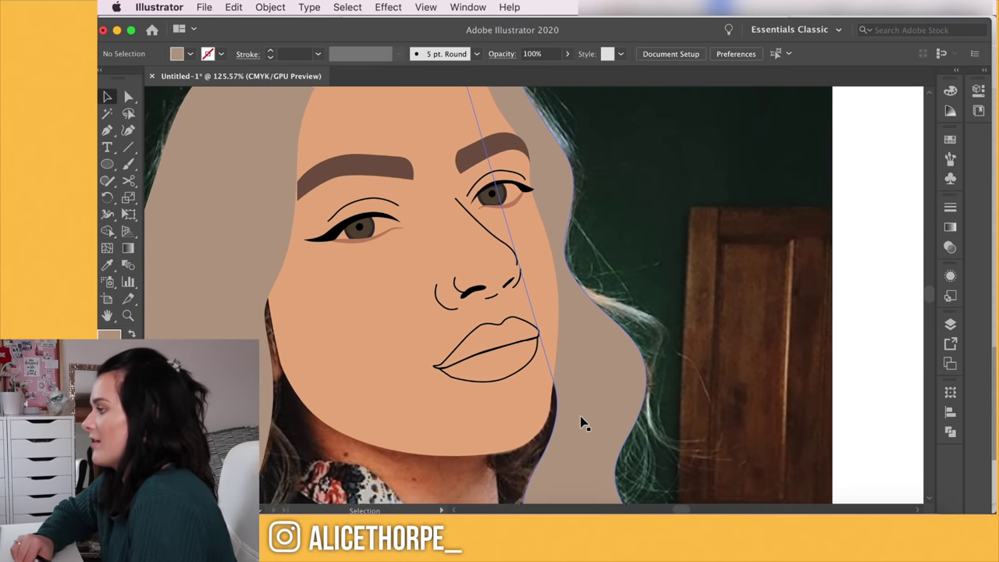
scroll(578, 420, up, 1)
click(535, 280)
scroll(535, 277, up, 2)
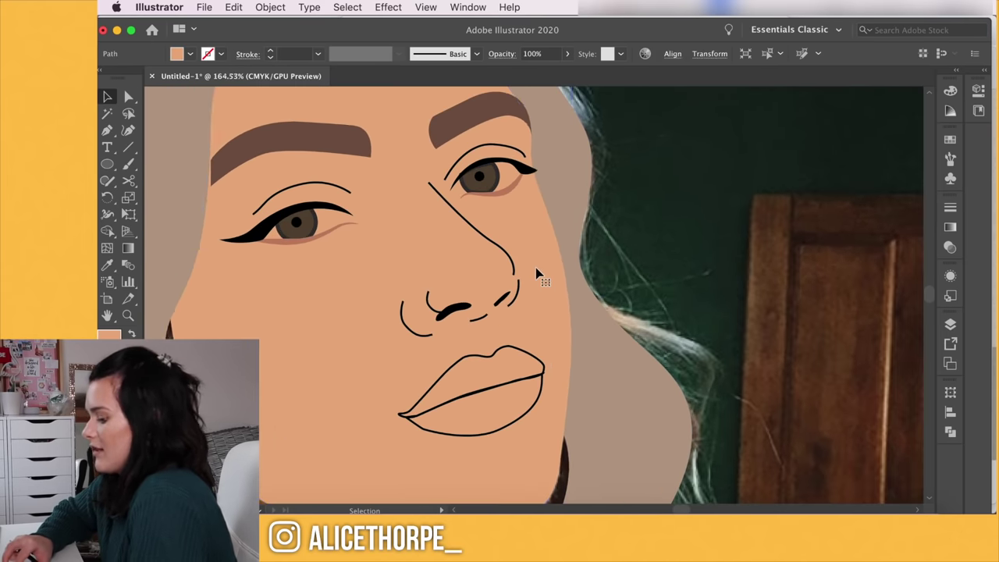
key(a)
drag(545, 202, 563, 233)
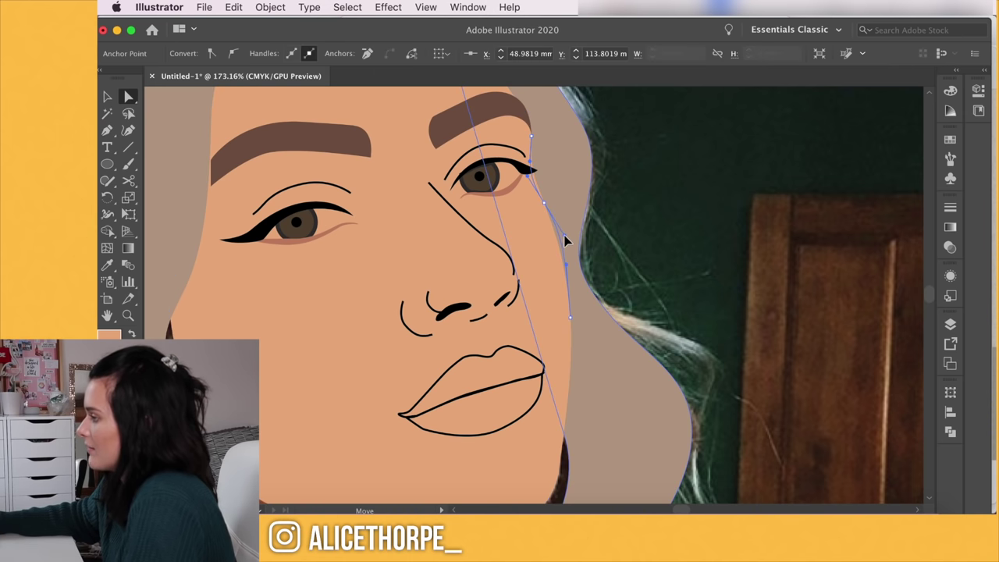
click(637, 260)
scroll(637, 261, down, 5)
scroll(637, 260, up, 1)
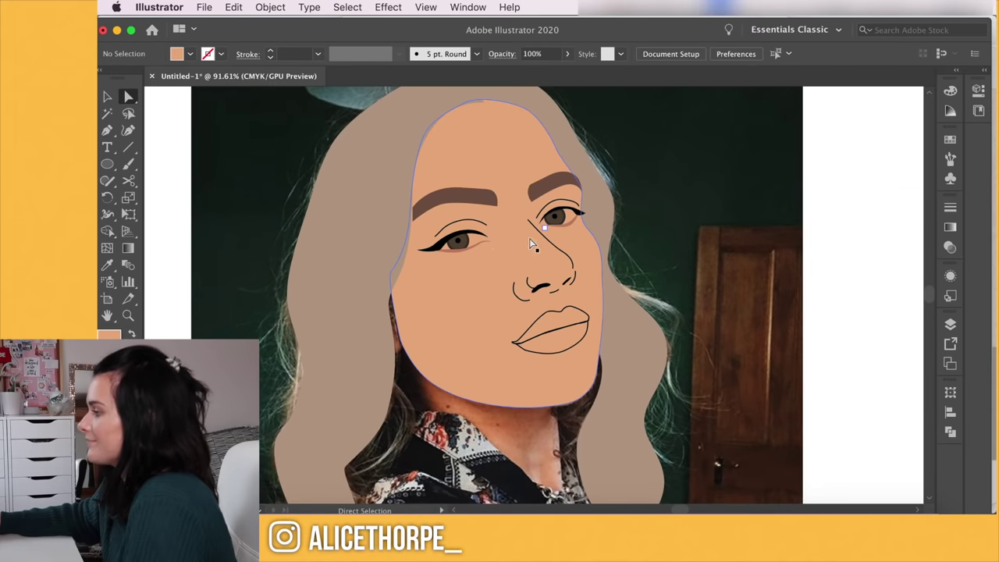
scroll(441, 283, up, 2)
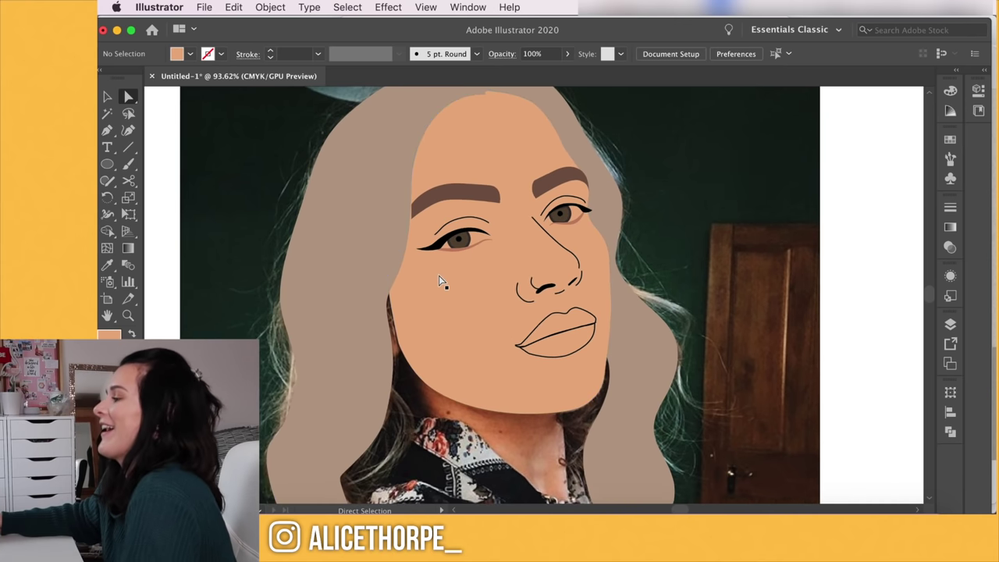
Bring the reference photo forward, in front of the face, right-hand hair and eyebrow shapes
scroll(451, 278, down, 3)
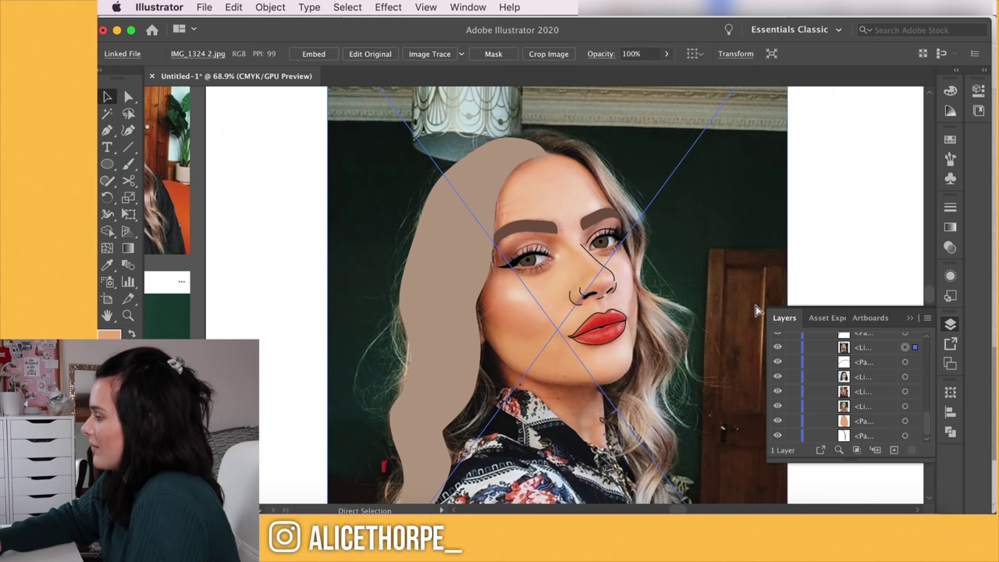
key(super+bracketright)
key(super+bracketright)
key(super+bracketright)
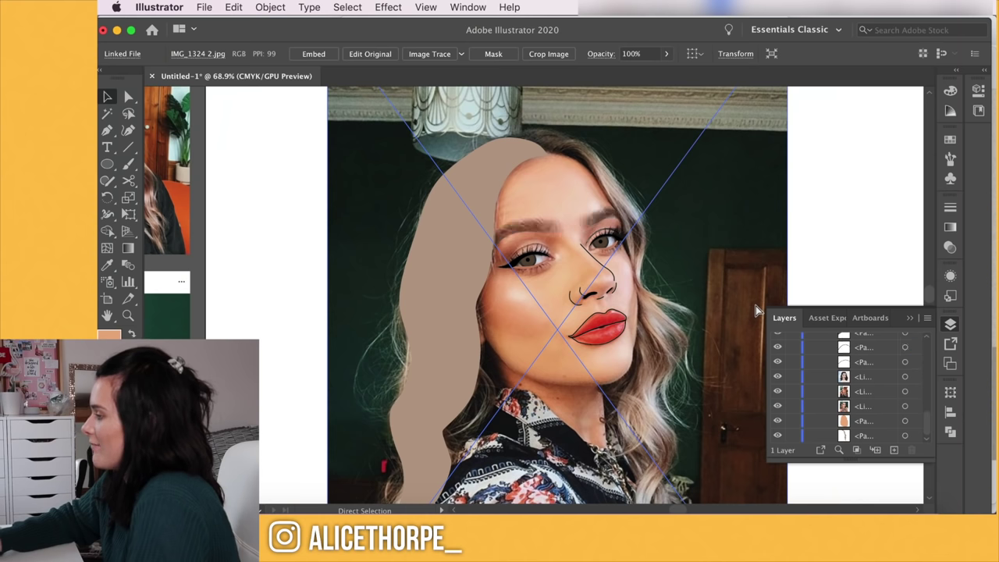
Fill the upper and lower lip shapes with reds sampled from the photo's lips, and send the photo behind all artwork
scroll(585, 339, up, 3)
click(643, 287)
key(i)
click(663, 303)
key(v)
click(609, 341)
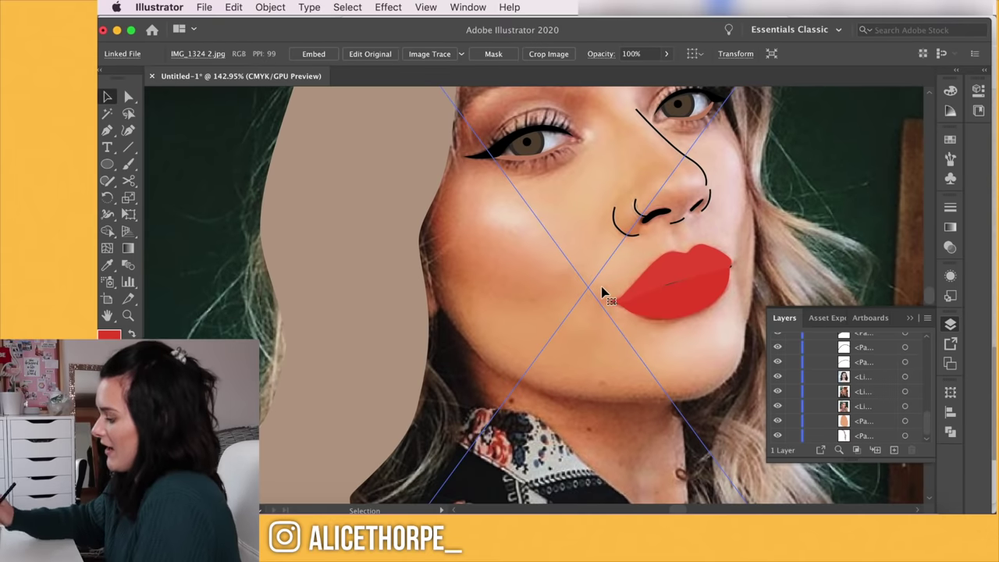
key(super+shift+bracketleft)
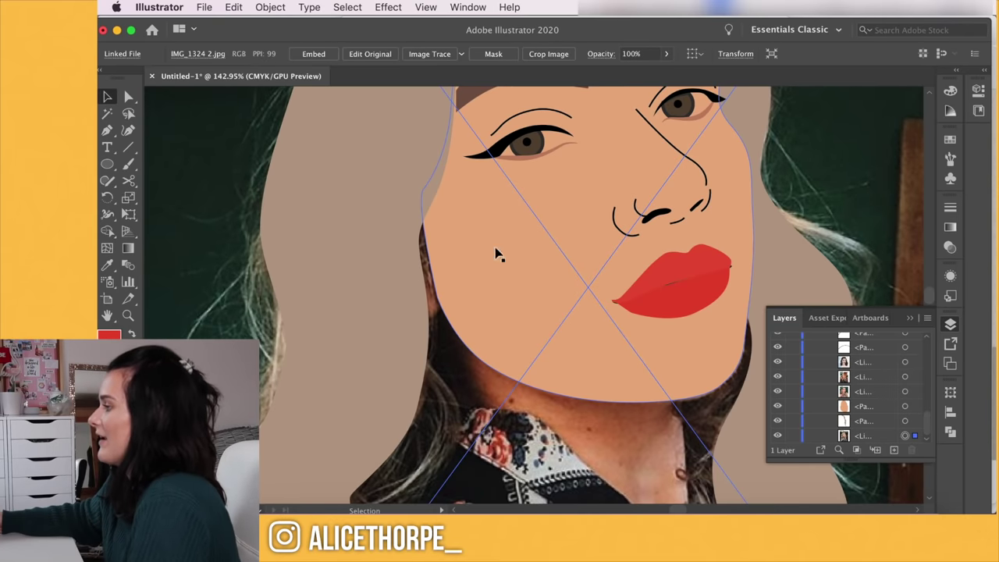
Select both eyelid crease lines and the outer nose lines together and apply the face's peach tone to them
scroll(521, 318, down, 1)
scroll(522, 318, up, 3)
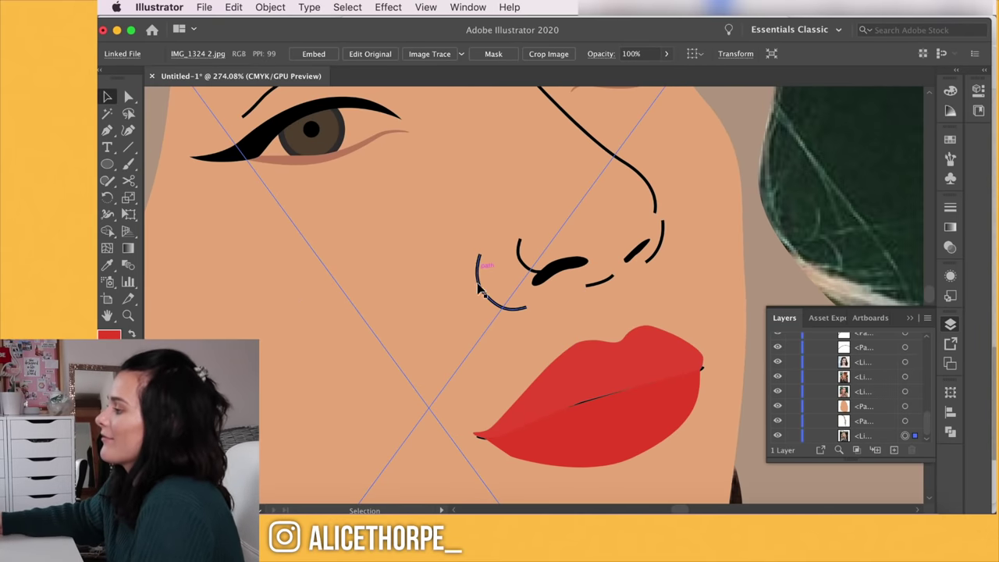
scroll(527, 254, down, 3)
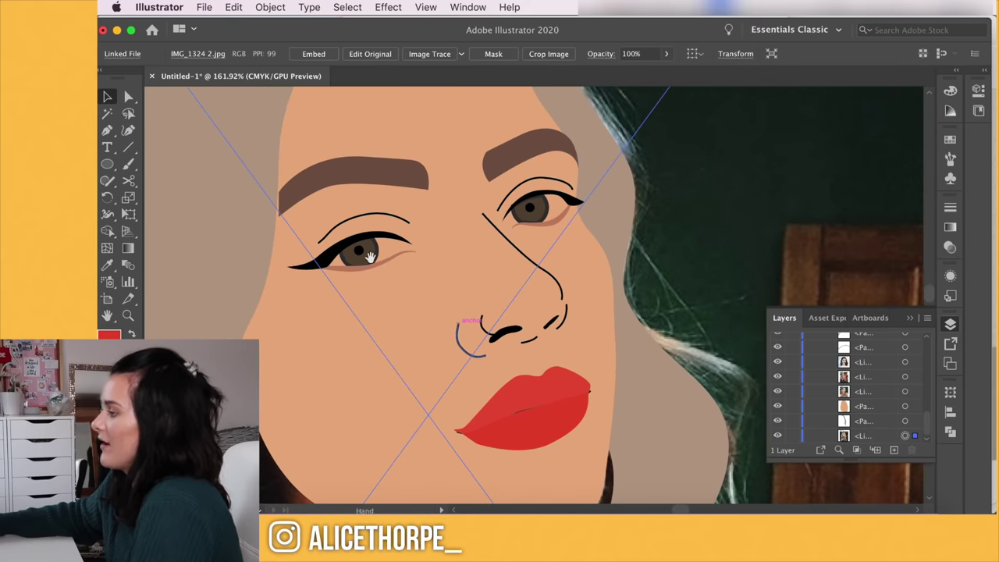
click(336, 227)
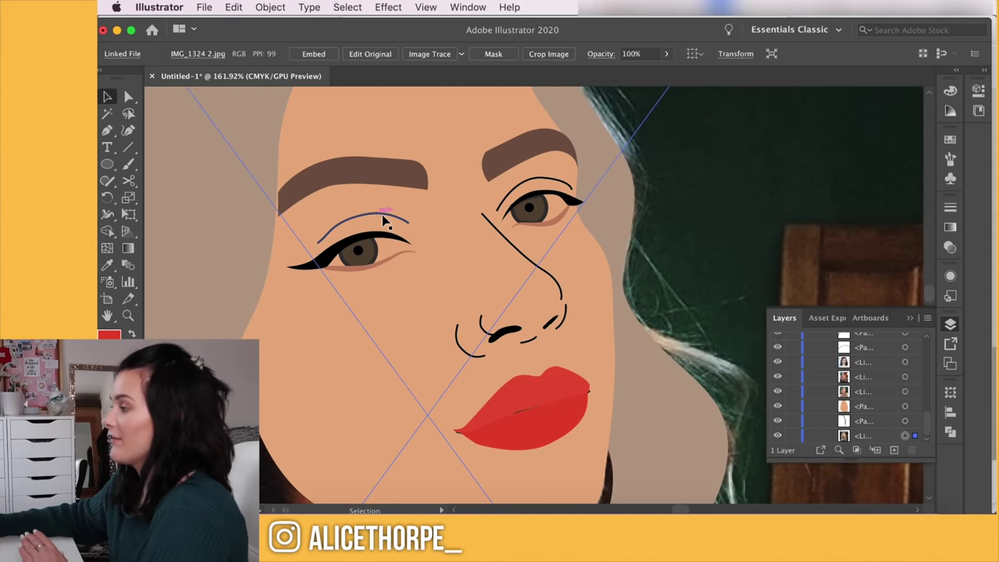
scroll(409, 231, up, 4)
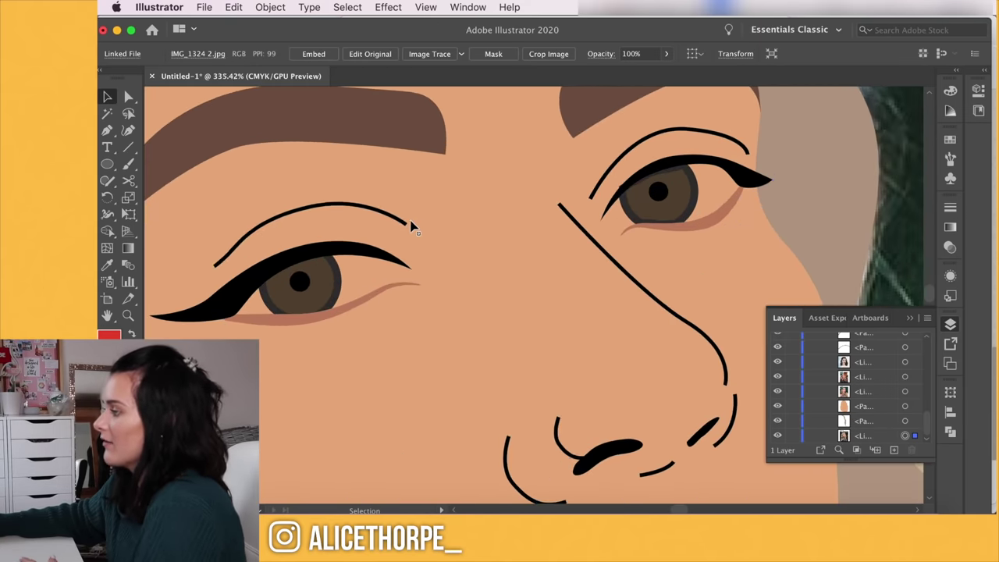
click(412, 227)
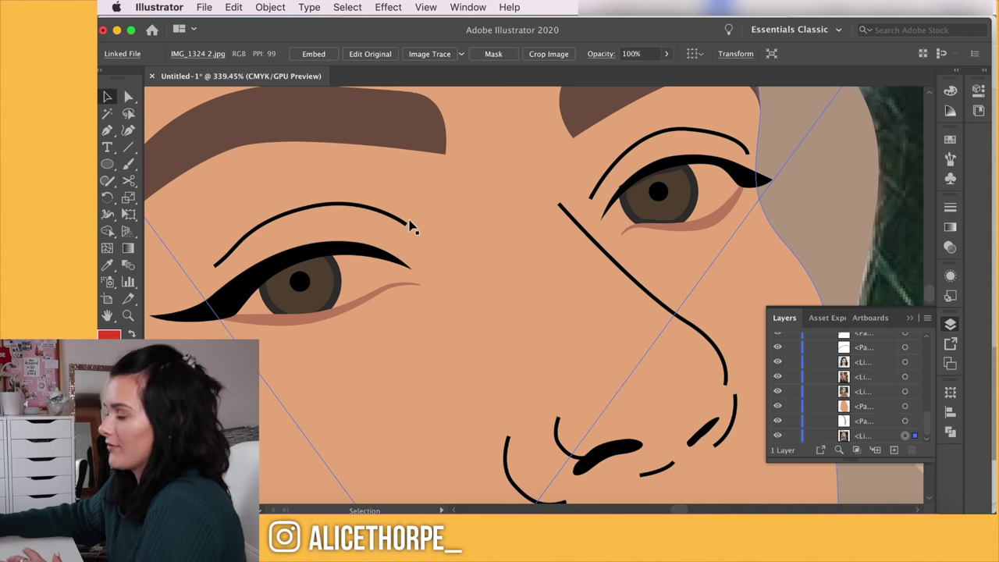
click(370, 211)
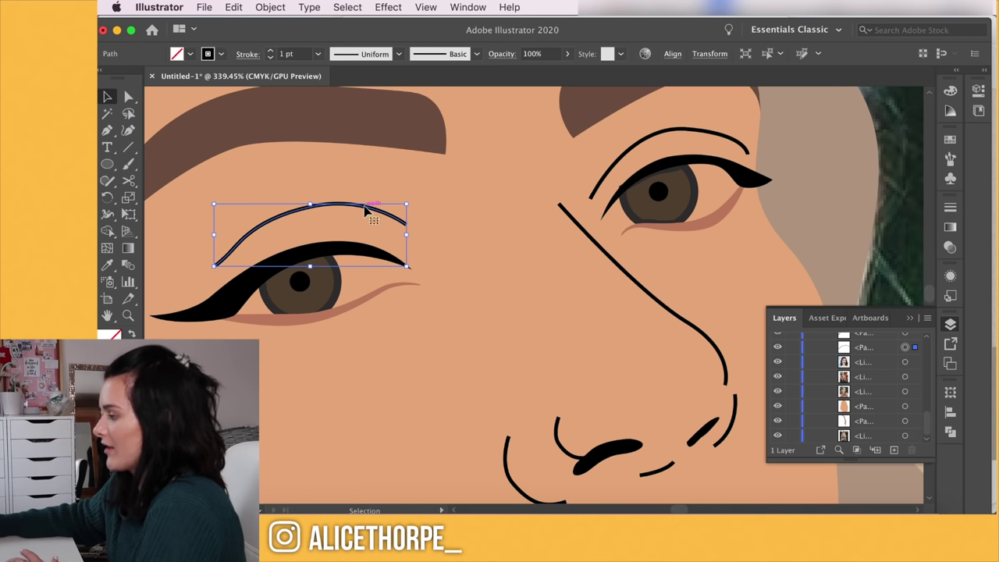
shift+click(634, 154)
shift+click(587, 234)
key(i)
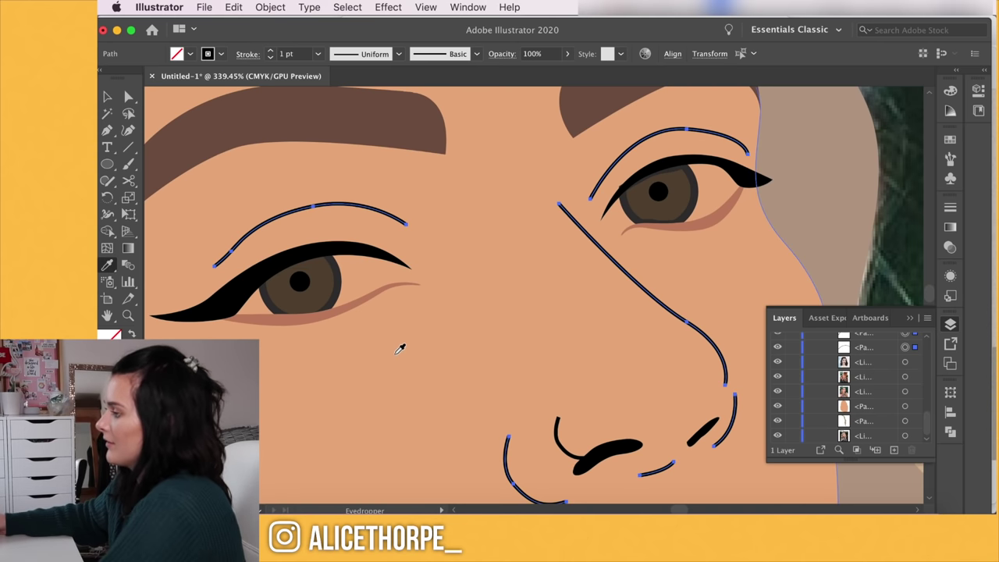
click(400, 348)
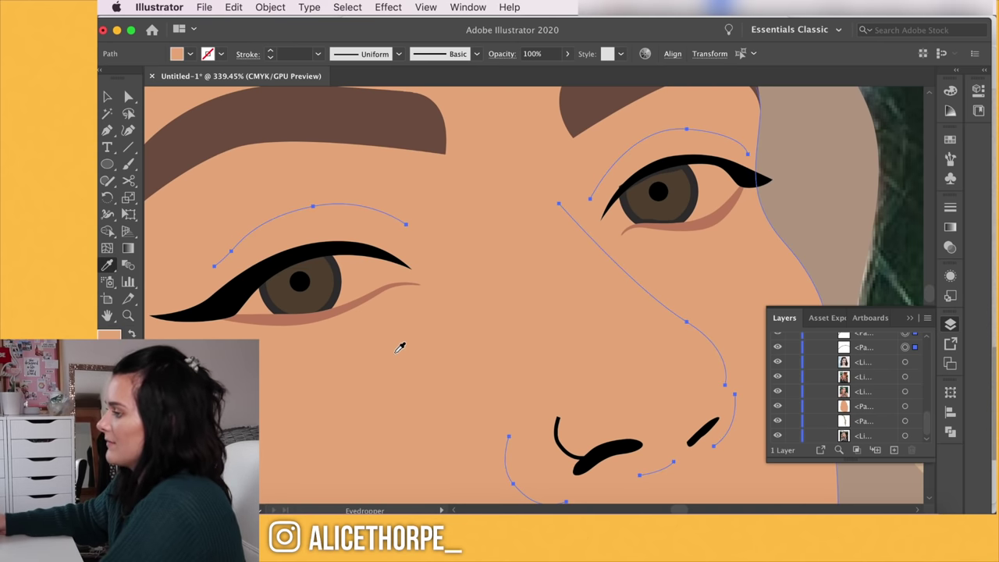
Darken the colour of the selected eyelid crease and nose lines to a medium brown
double_click(104, 336)
drag(462, 169, 475, 209)
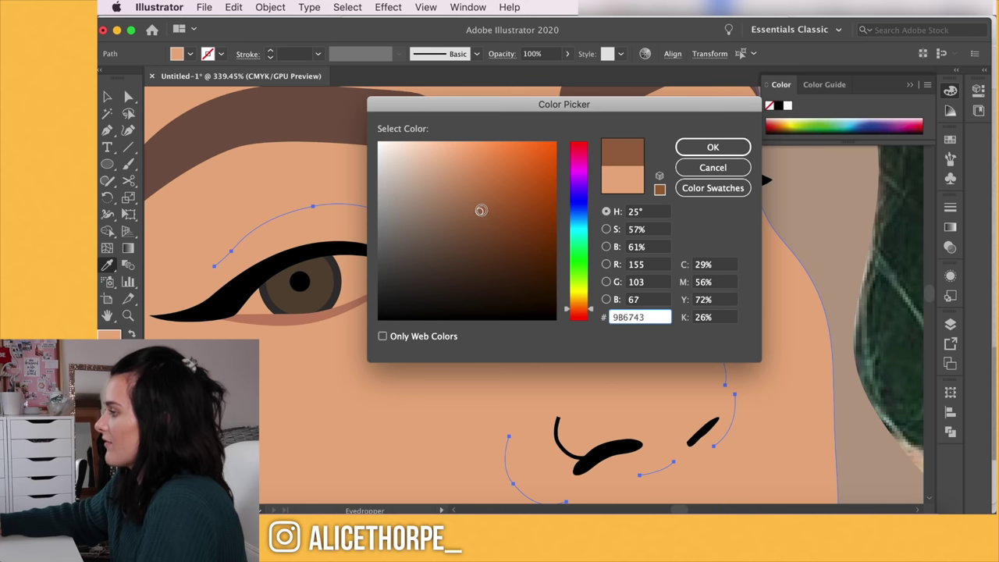
click(723, 148)
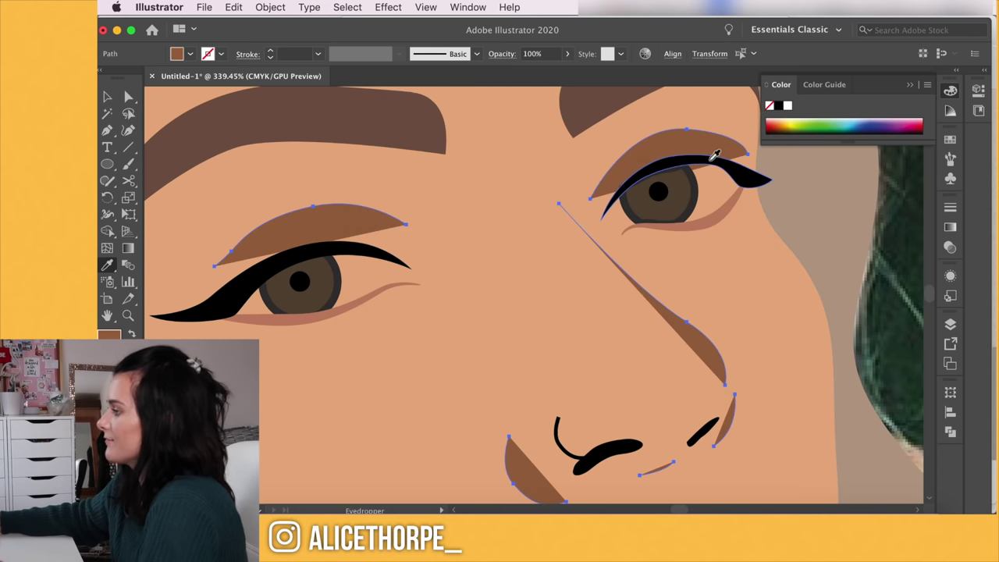
Turn the brown into a 1 pt stroke on the crease and nose lines, with the width profile tapered at both ends
click(951, 209)
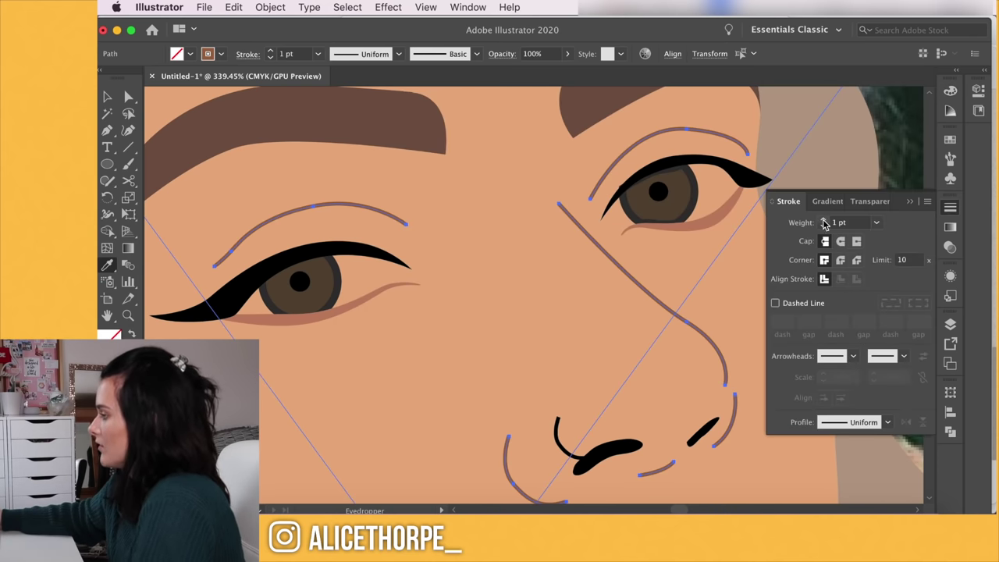
click(889, 423)
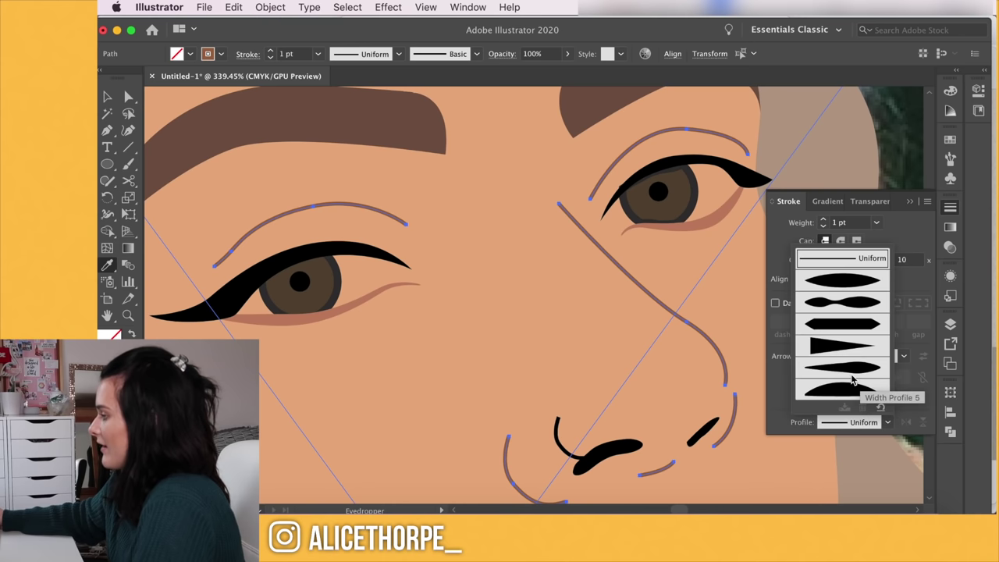
click(845, 286)
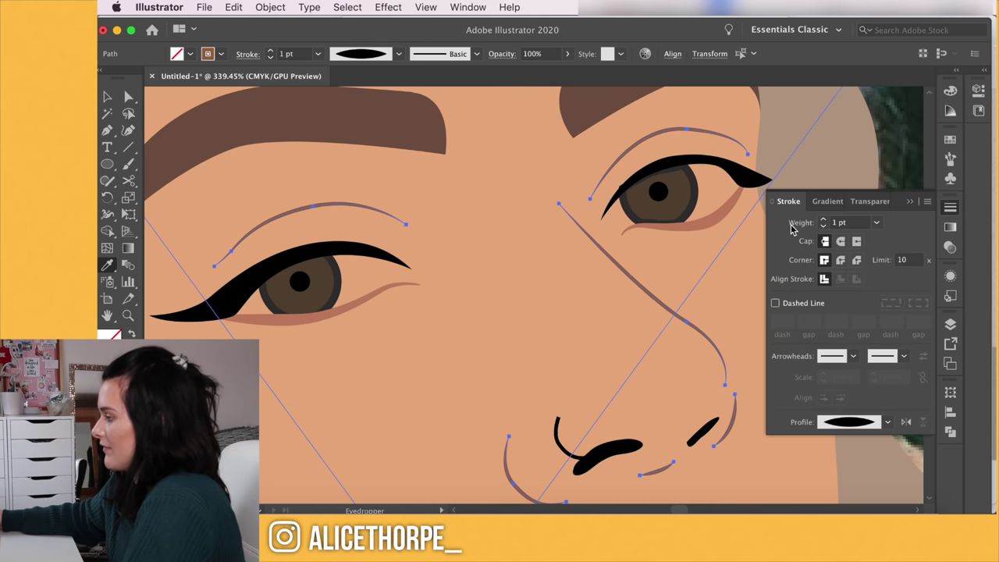
key(v)
click(756, 277)
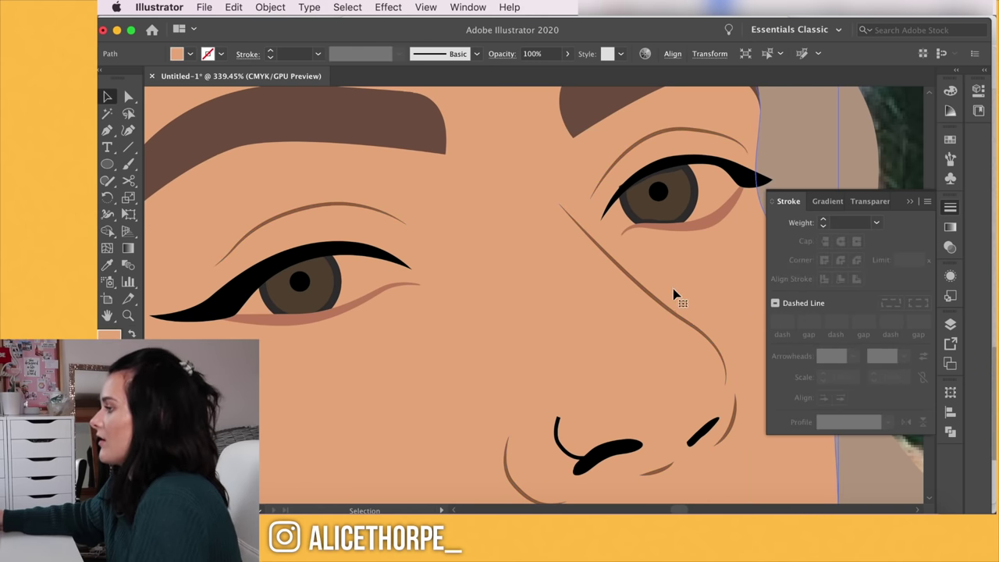
Increase the stroke weight of the brown eyelid crease and nose lines
scroll(672, 292, down, 8)
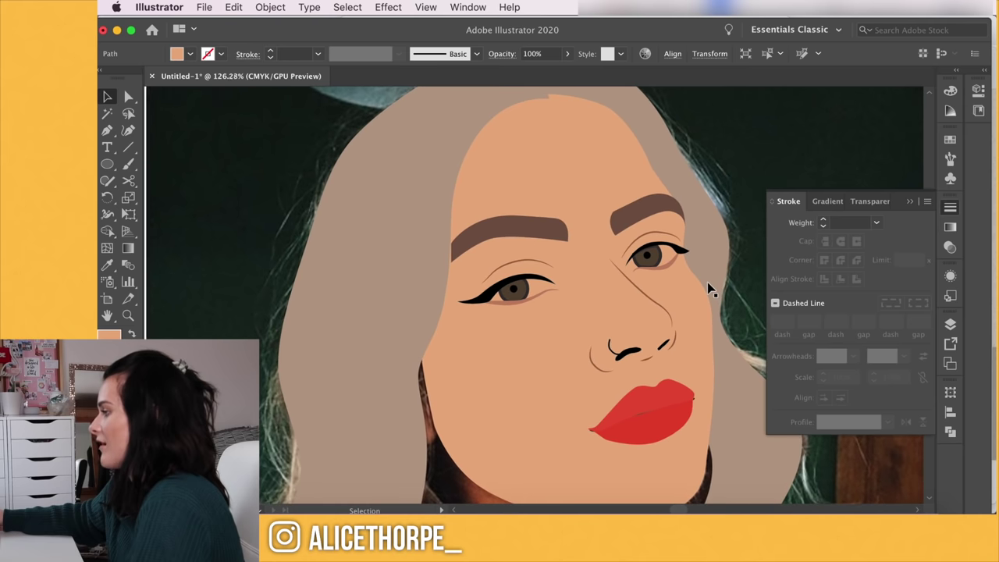
scroll(705, 285, up, 4)
scroll(364, 238, up, 1)
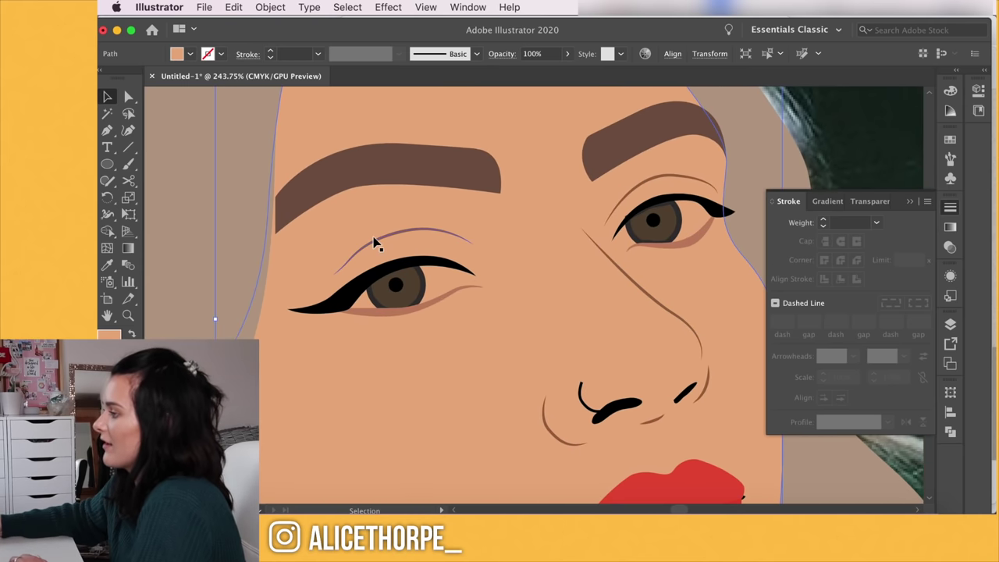
click(374, 238)
shift+click(662, 182)
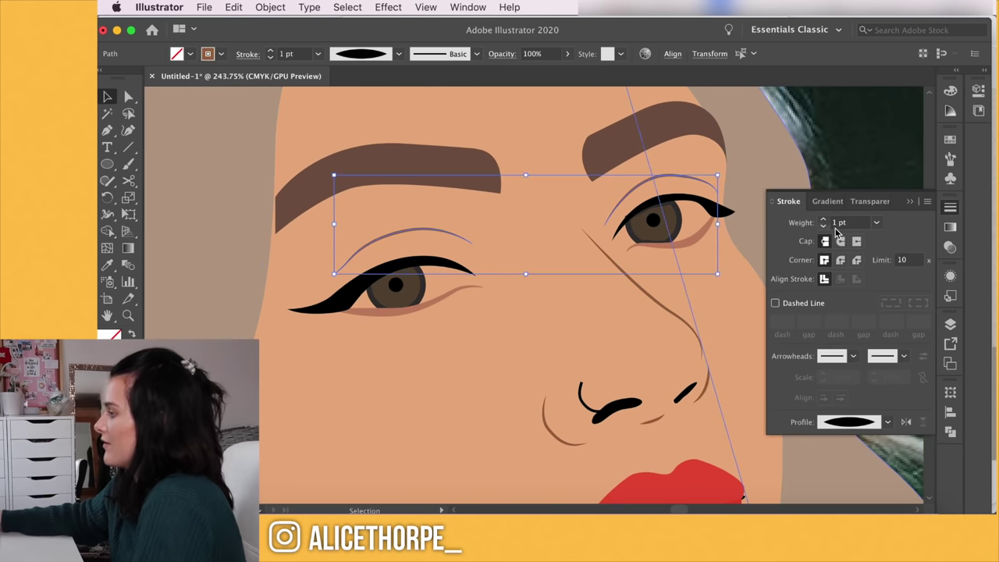
click(824, 220)
click(712, 306)
scroll(695, 311, down, 5)
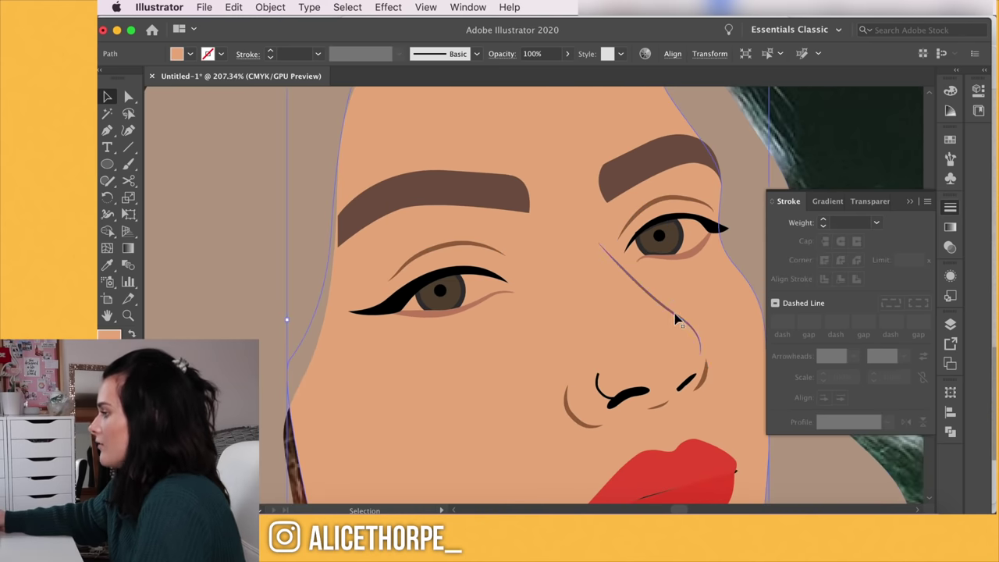
Arrange the upper lip shape behind the black line that separates the lips
drag(631, 400, 558, 356)
scroll(585, 414, up, 6)
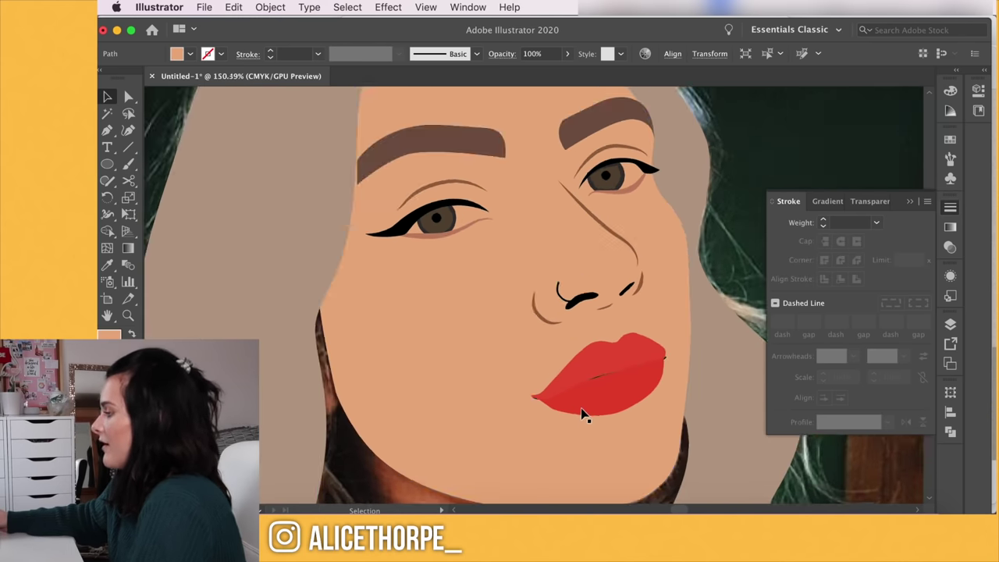
scroll(521, 412, up, 1)
click(474, 399)
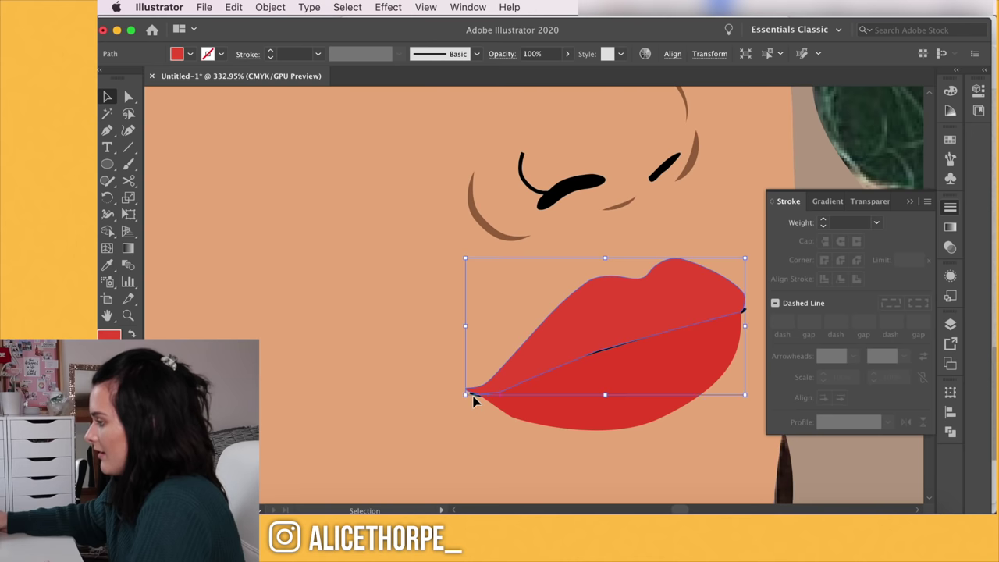
scroll(488, 398, up, 2)
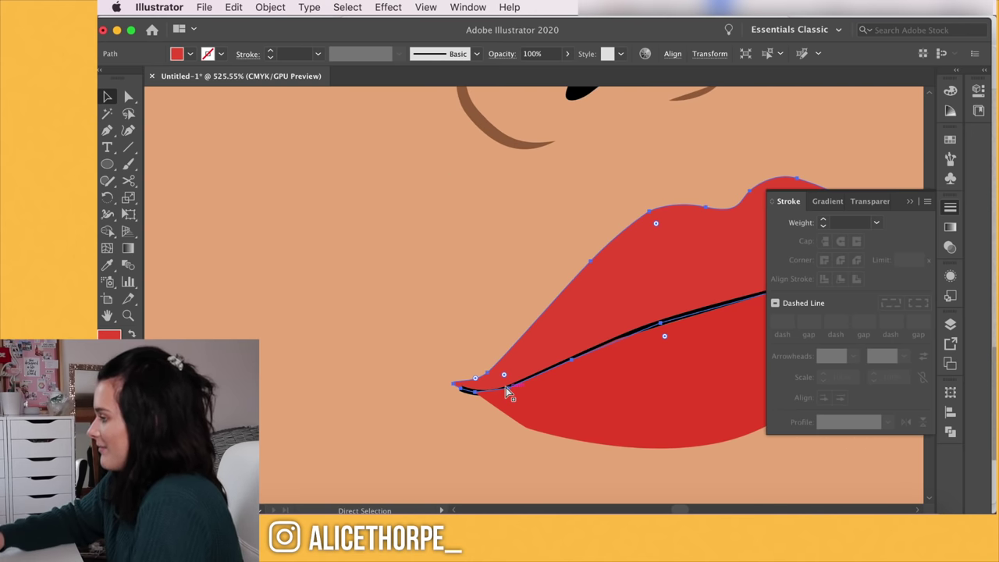
Apply the wavy, double-bulge width profile to the black line between the lips
key(v)
click(472, 397)
click(467, 392)
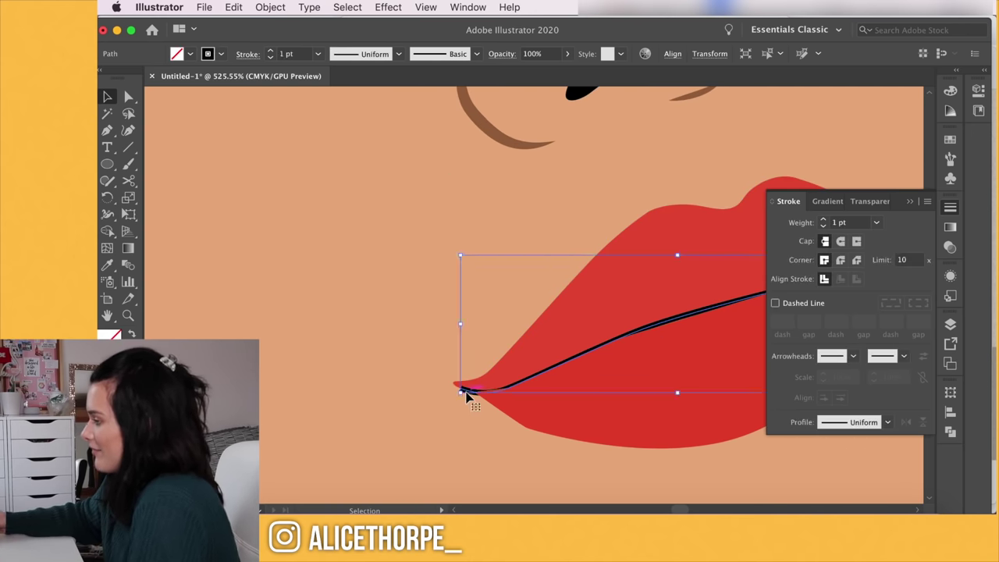
scroll(468, 393, down, 3)
click(889, 422)
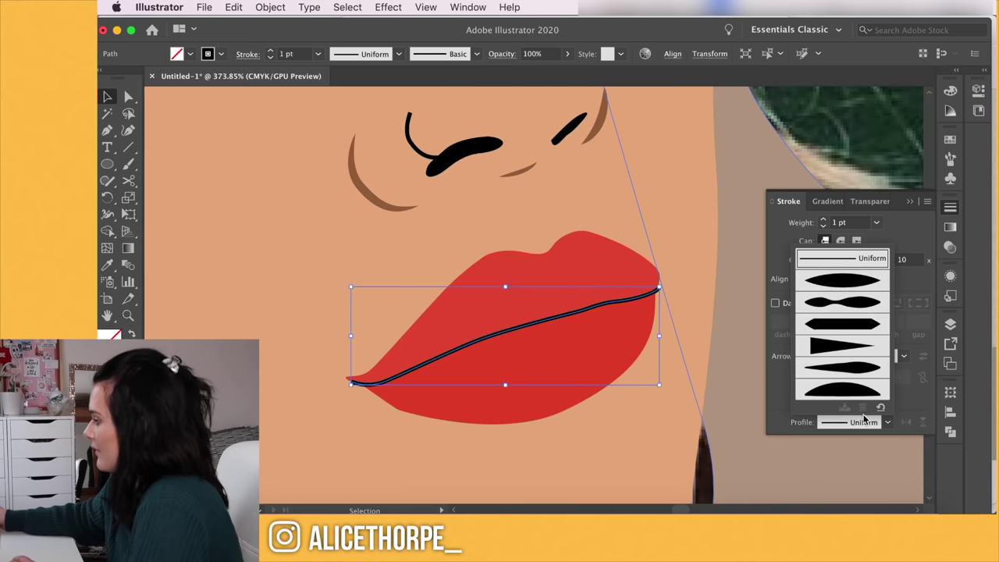
click(867, 304)
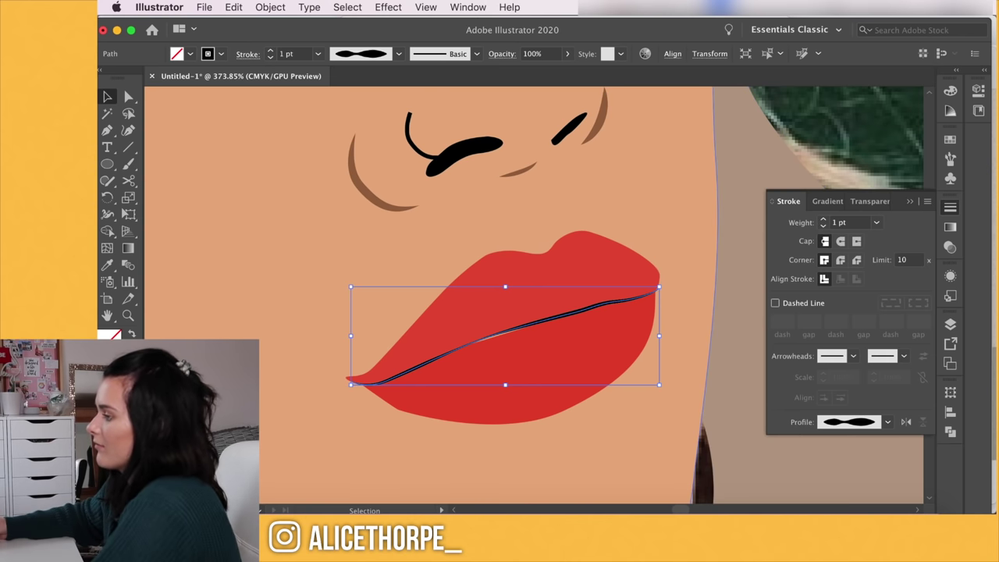
Recolour the line between the lips as a very dark stroke with a heavier weight and the wavy width profile
key(i)
click(466, 381)
key(shift+x)
click(950, 91)
click(950, 207)
click(822, 219)
click(887, 422)
click(843, 302)
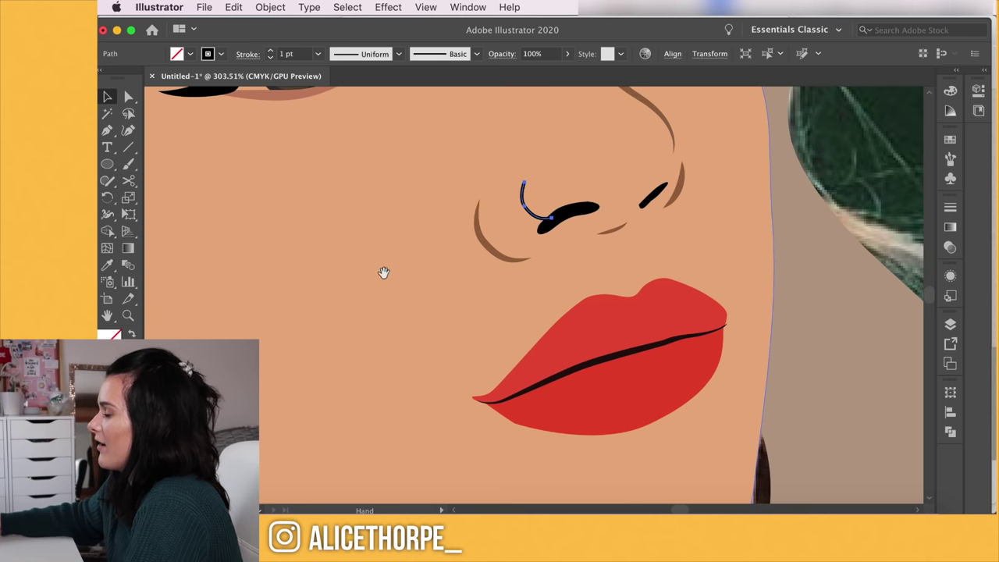
Give the small curve beside the left-hand nostril the width profile tapered at both ends and a heavier stroke weight
drag(384, 273, 388, 354)
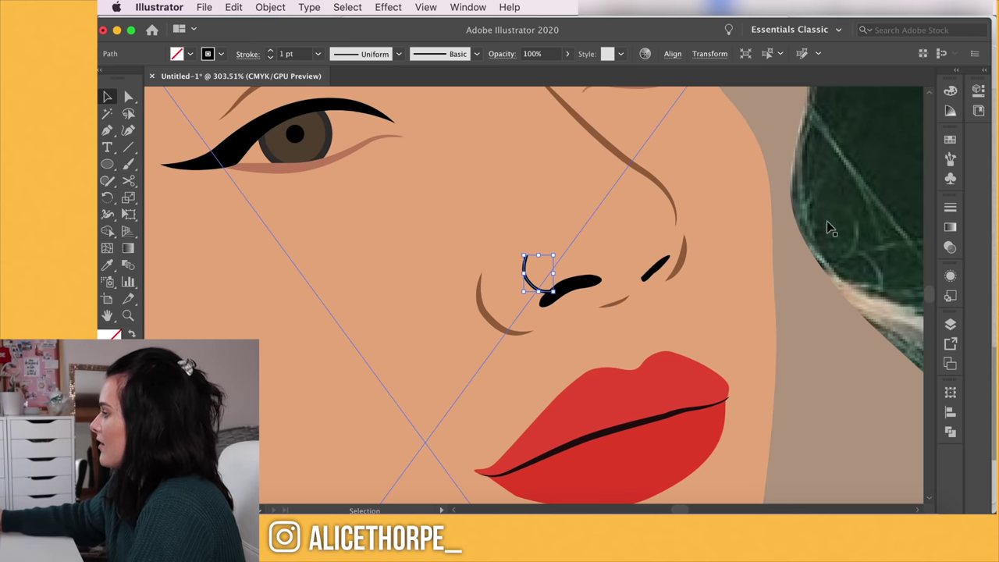
click(951, 208)
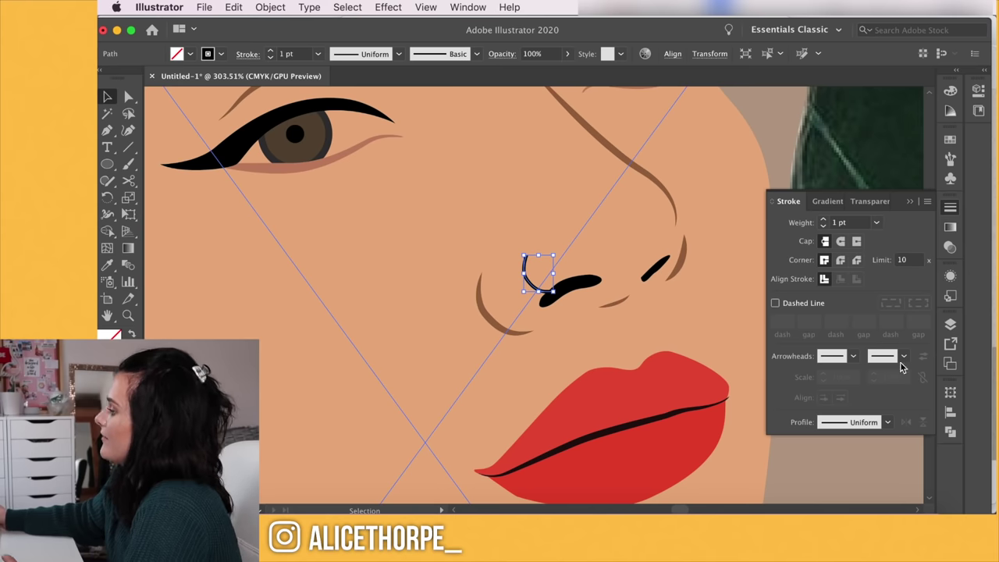
click(886, 423)
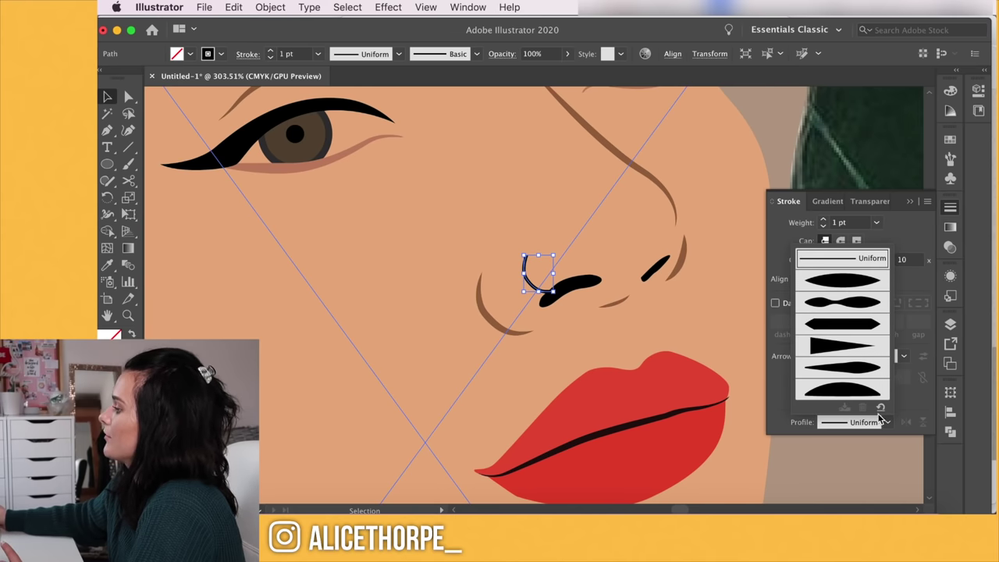
click(834, 280)
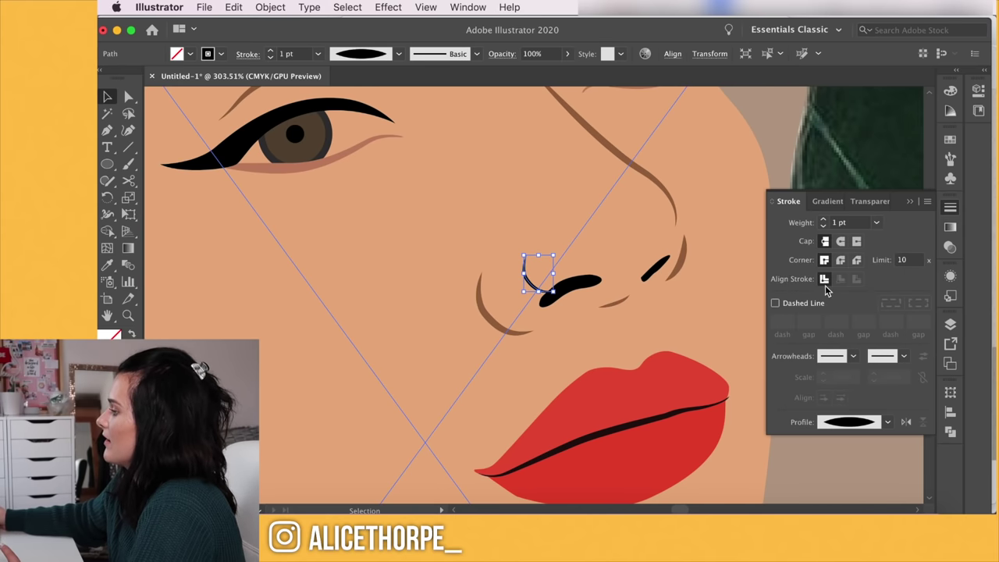
click(824, 220)
click(700, 299)
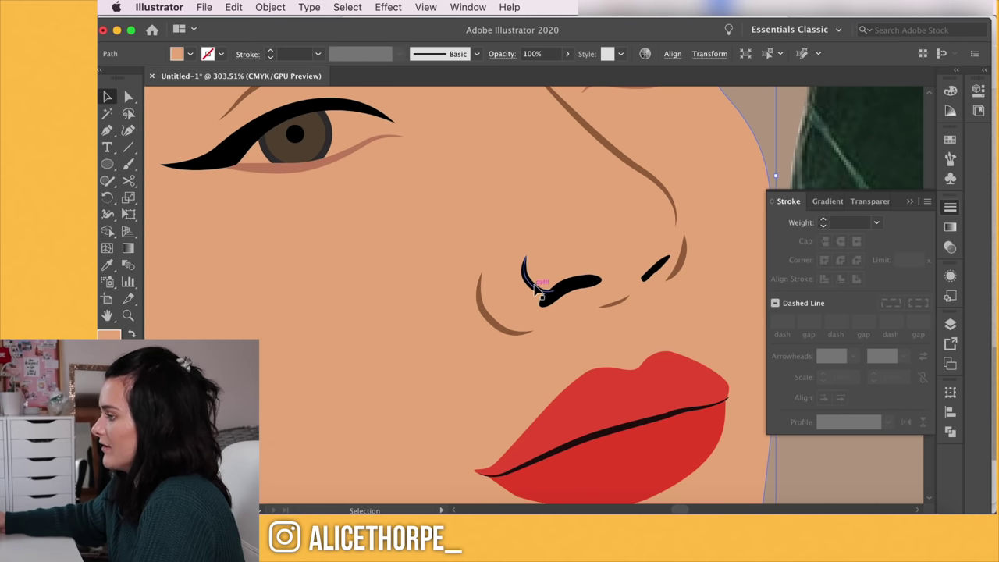
Bring the reference photo to the front, above all the traced shapes
scroll(537, 289, down, 5)
key(a)
scroll(420, 332, up, 3)
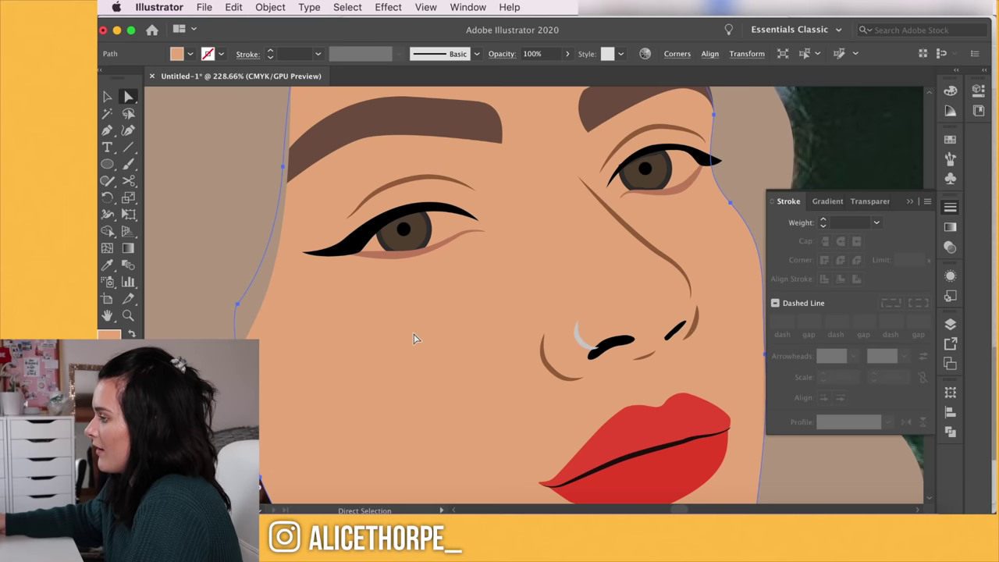
drag(414, 338, 406, 355)
scroll(675, 203, down, 5)
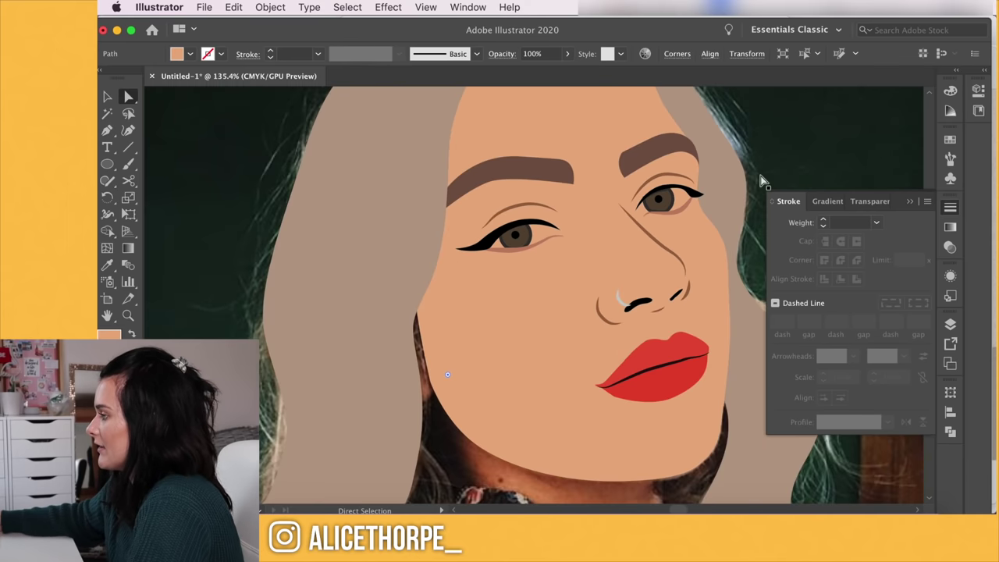
click(798, 151)
key(super+shift+bracketright)
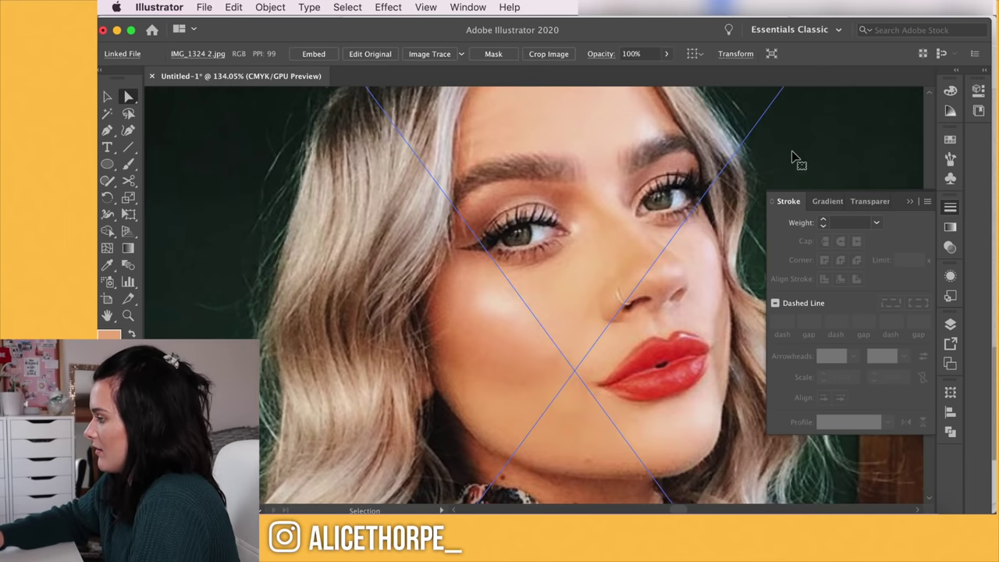
Paint white shapes over the whites of both eyes with the Blob Brush and send the reference photo to the back
mouse_move(449, 237)
mouse_down()
mouse_move(524, 216)
mouse_move(378, 273)
mouse_up()
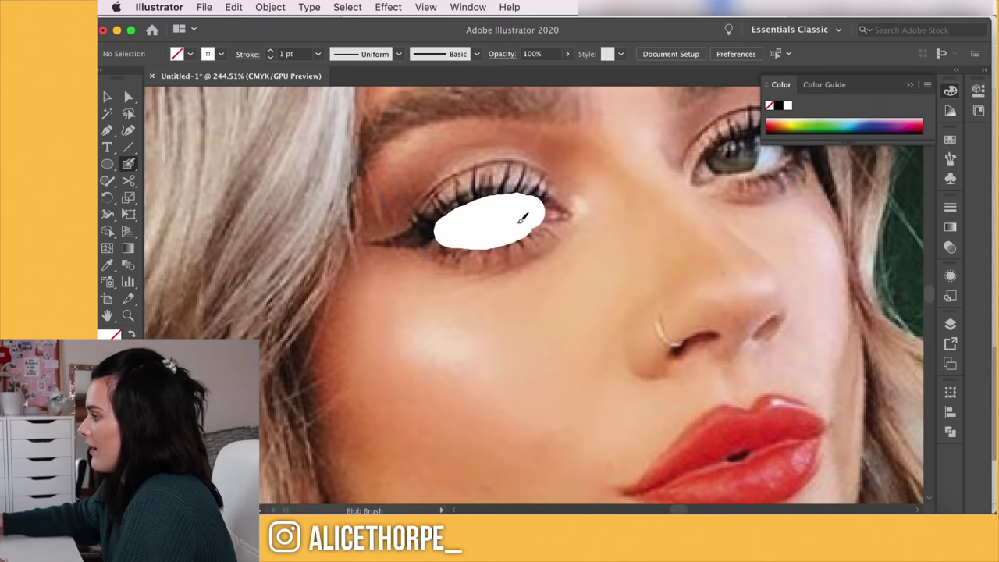
drag(566, 226, 626, 204)
key(v)
click(495, 231)
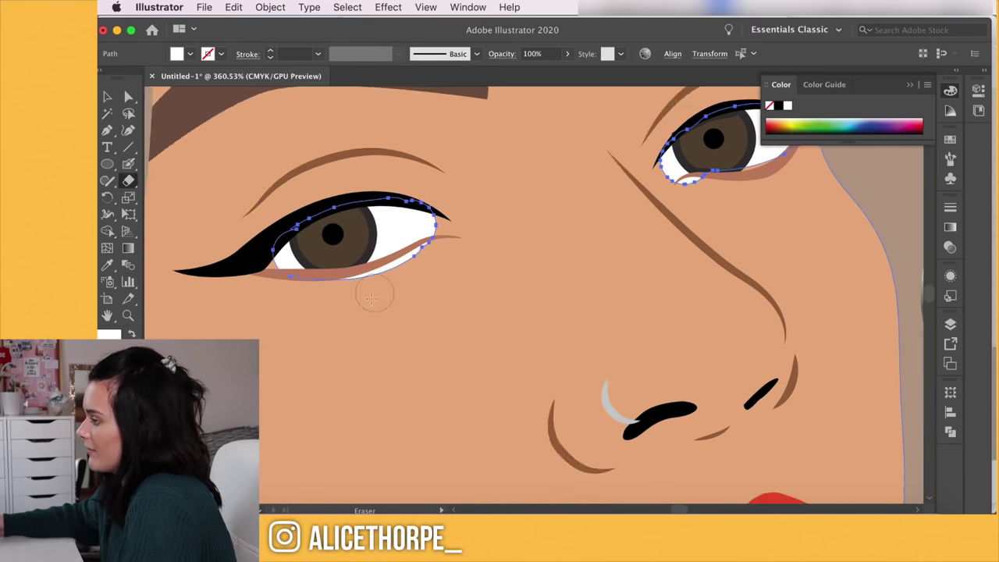
Trim and adjust the edges of both eye whites so they follow the lower lids
key(v)
click(616, 237)
key(a)
click(674, 211)
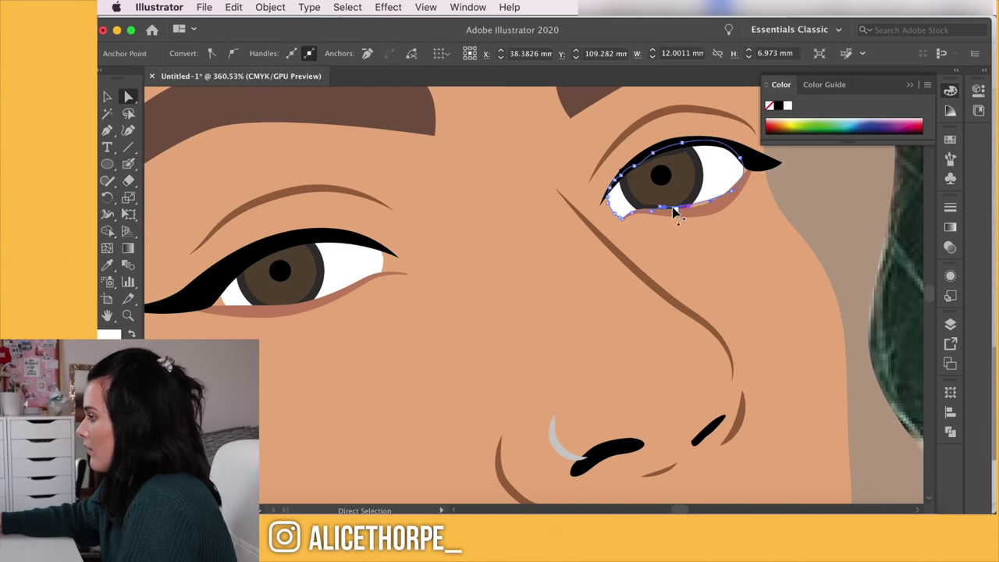
scroll(645, 190, up, 3)
Bring the reference photo in front of the illustration, then send it back behind the traced shapes
click(556, 206)
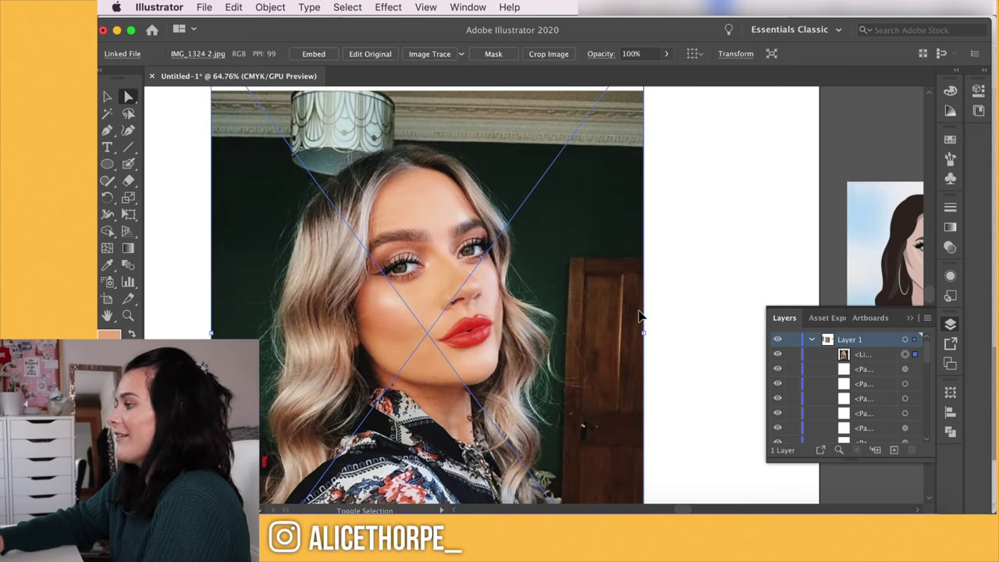
key(cmd+shift+bracketleft)
key(cmd+shift+bracketright)
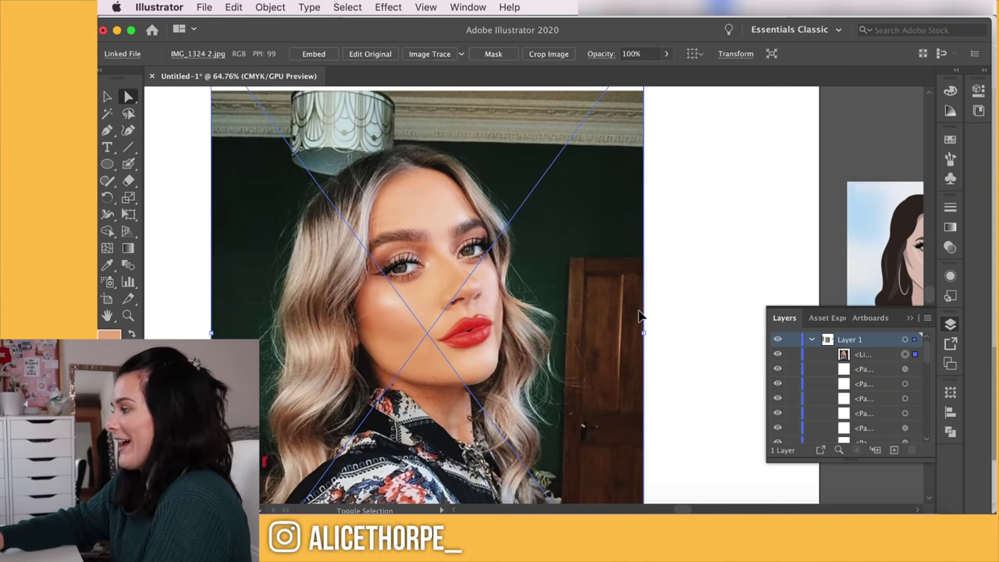
key(v)
click(700, 272)
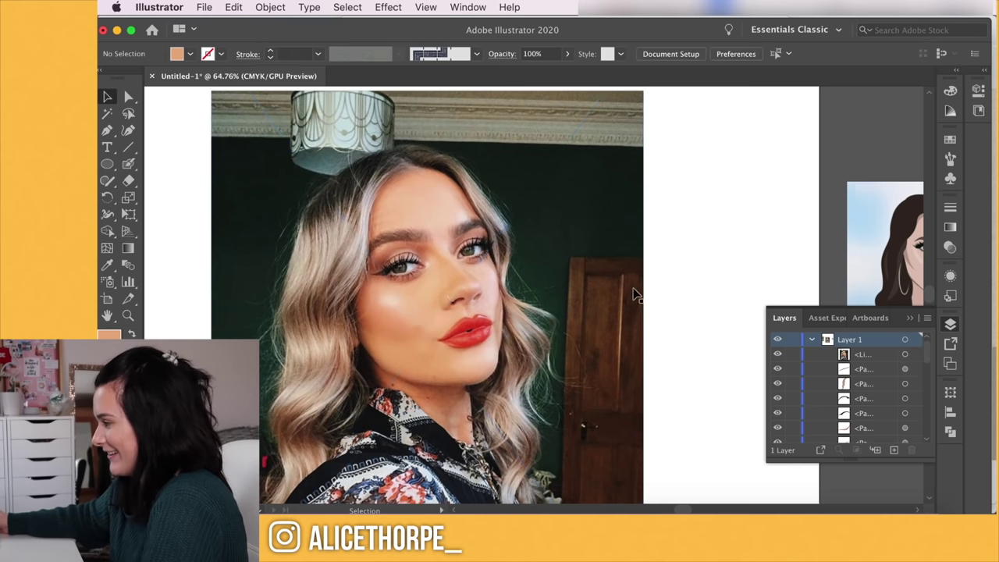
click(630, 301)
key(cmd+shift+bracketleft)
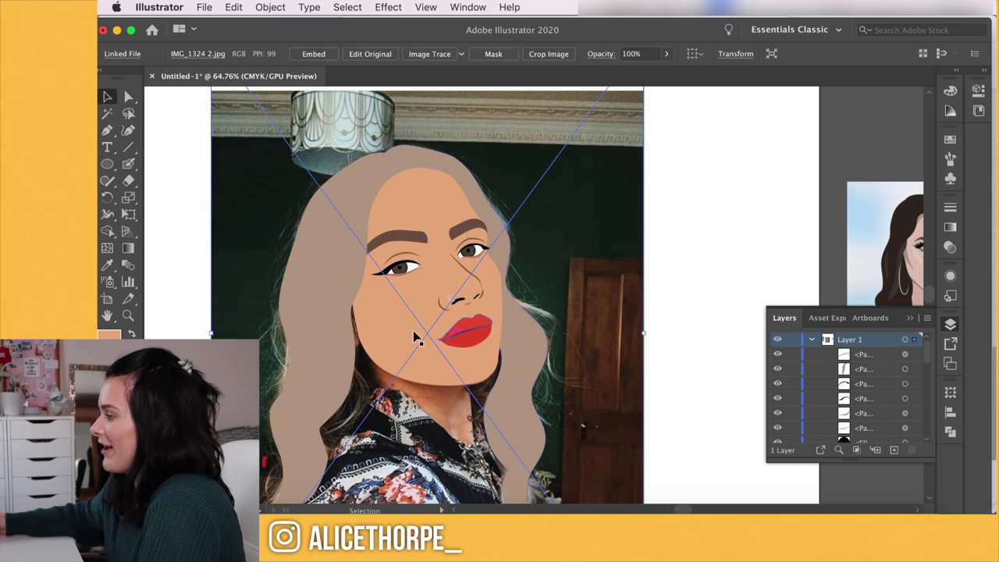
Bring the reference photo to the front and set up the Pen tool with no fill for drawing eyelashes
scroll(385, 299, up, 5)
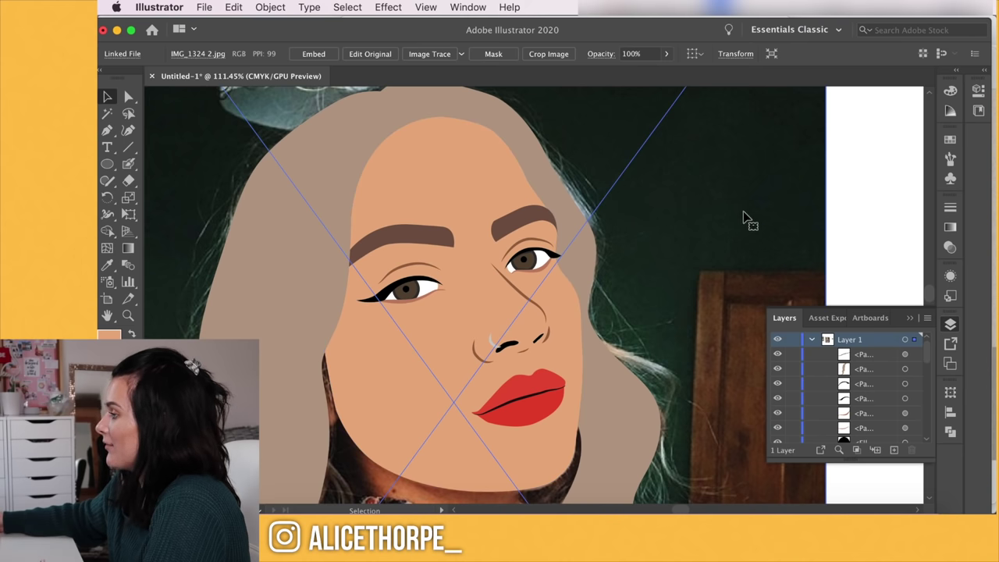
key(cmd+shift+bracketright)
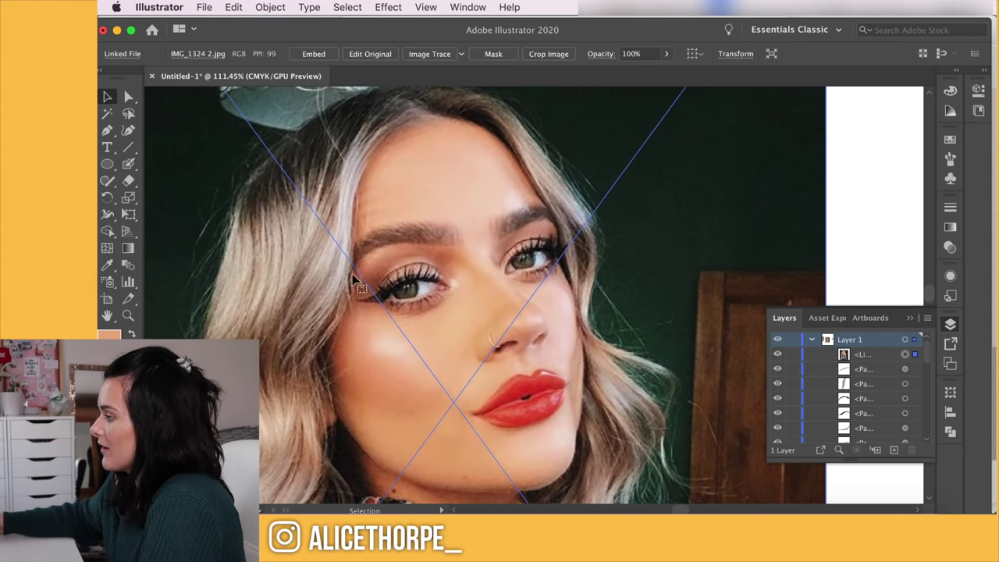
key(p)
scroll(391, 320, up, 10)
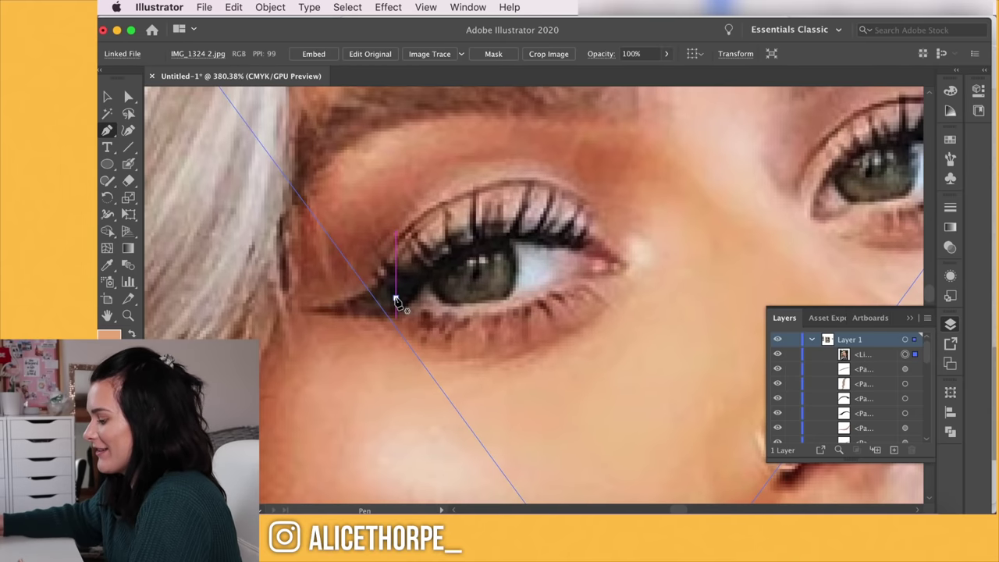
double_click(106, 338)
key(Escape)
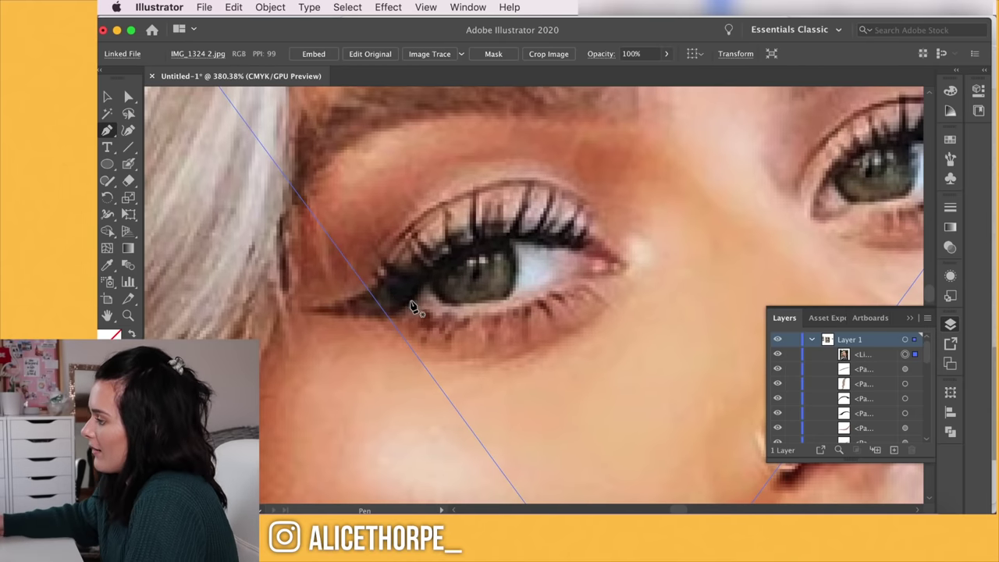
key(slash)
Draw curved black 1 pt lashes with the Pen tool along the upper lid of the left-hand eye
click(411, 299)
drag(353, 287, 323, 261)
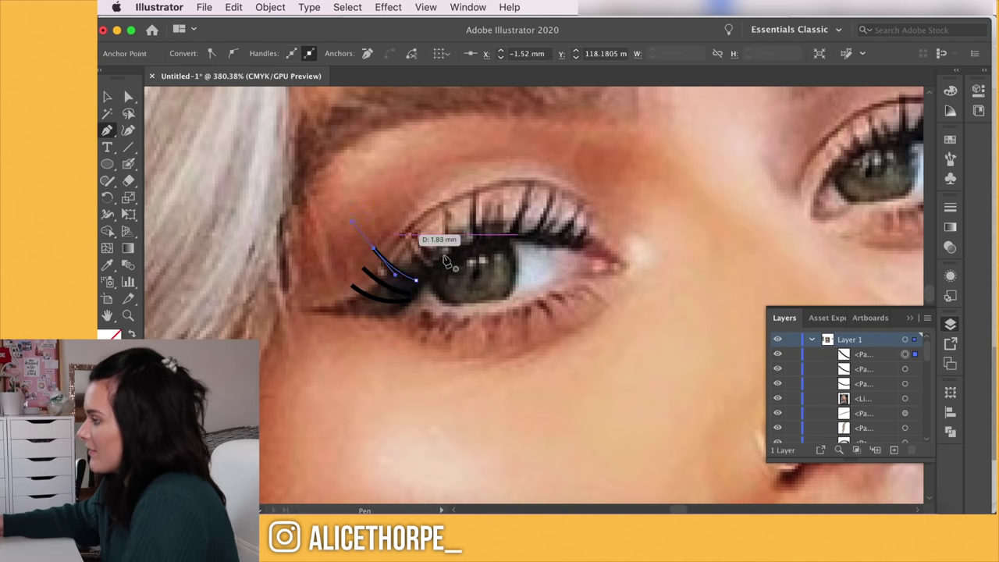
drag(474, 205, 494, 235)
scroll(494, 234, up, 1)
click(494, 236)
click(544, 160)
click(583, 170)
click(606, 188)
click(620, 248)
Draw short curved black lashes with the Pen tool along the lower lid of the left-hand eye
click(422, 359)
drag(410, 389, 410, 406)
click(489, 358)
drag(492, 373, 495, 383)
click(542, 345)
drag(545, 360, 547, 372)
click(609, 313)
drag(622, 321, 628, 328)
Send the reference photo behind the illustration, leaving the new lashes above the face shapes
scroll(484, 350, down, 4)
key(v)
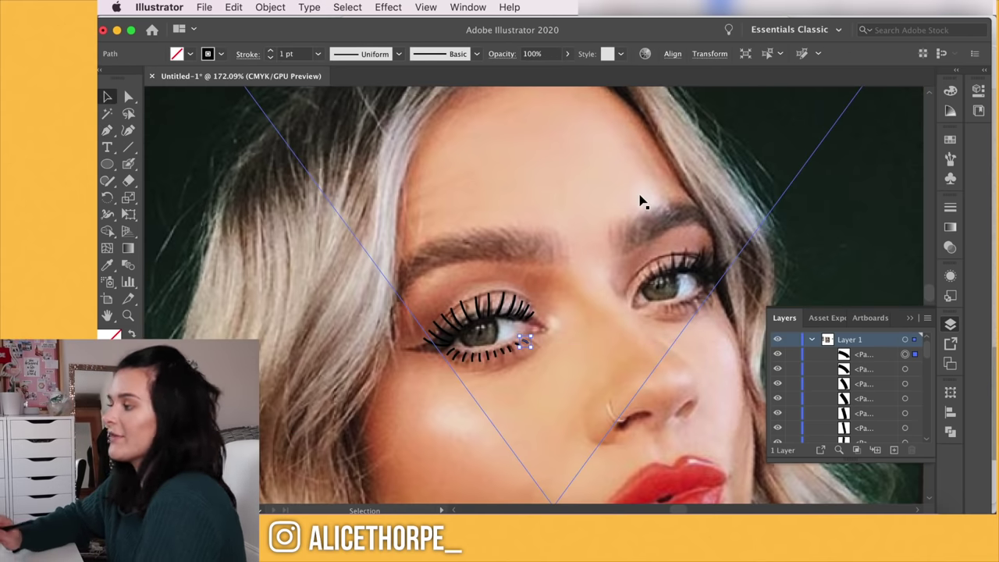
key(super+shift+a)
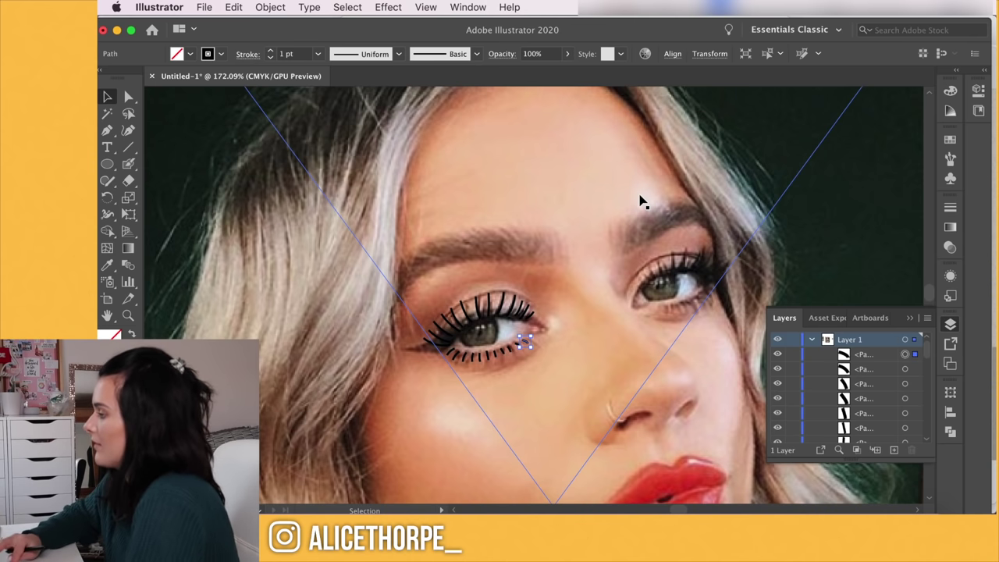
click(640, 201)
key(super+shift+[)
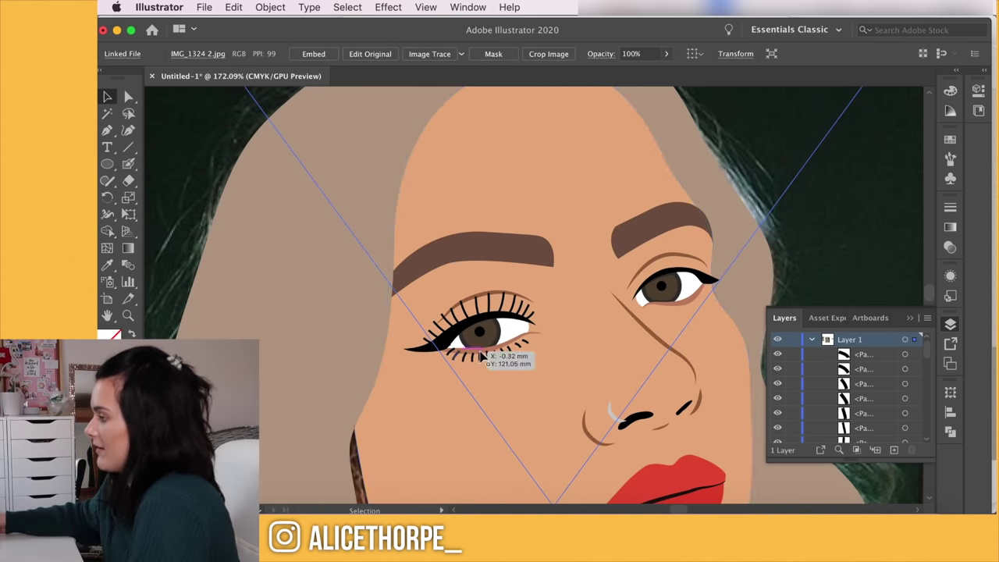
Select all the upper lashes of the left-hand eye, group them and apply the tapered Width Profile 4
scroll(507, 355, up, 1)
scroll(507, 355, up, 10)
click(368, 401)
scroll(370, 401, down, 5)
scroll(385, 397, up, 6)
scroll(277, 334, up, 1)
click(283, 345)
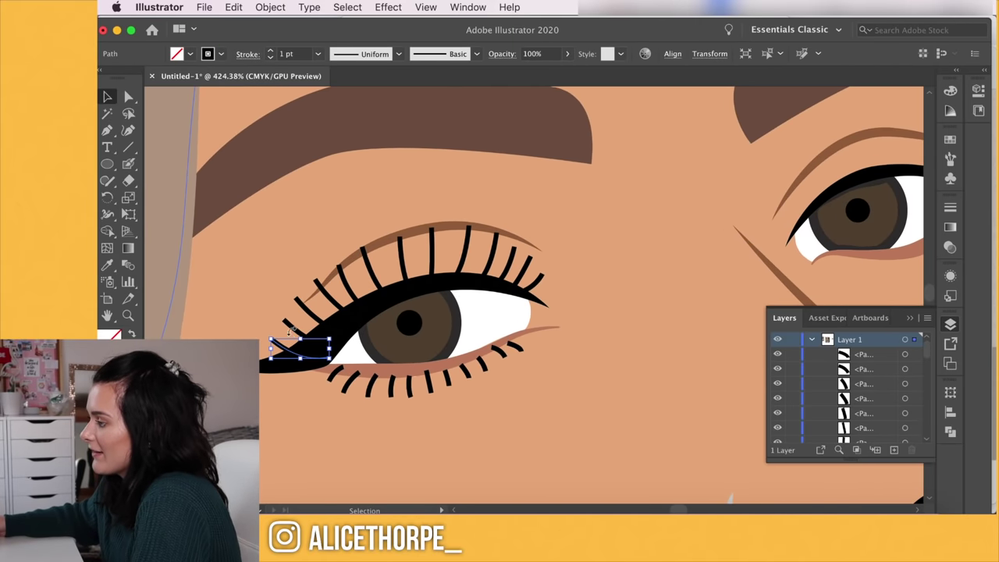
shift+click(306, 310)
shift+click(328, 295)
shift+click(346, 282)
shift+click(372, 268)
shift+click(403, 266)
shift+click(432, 254)
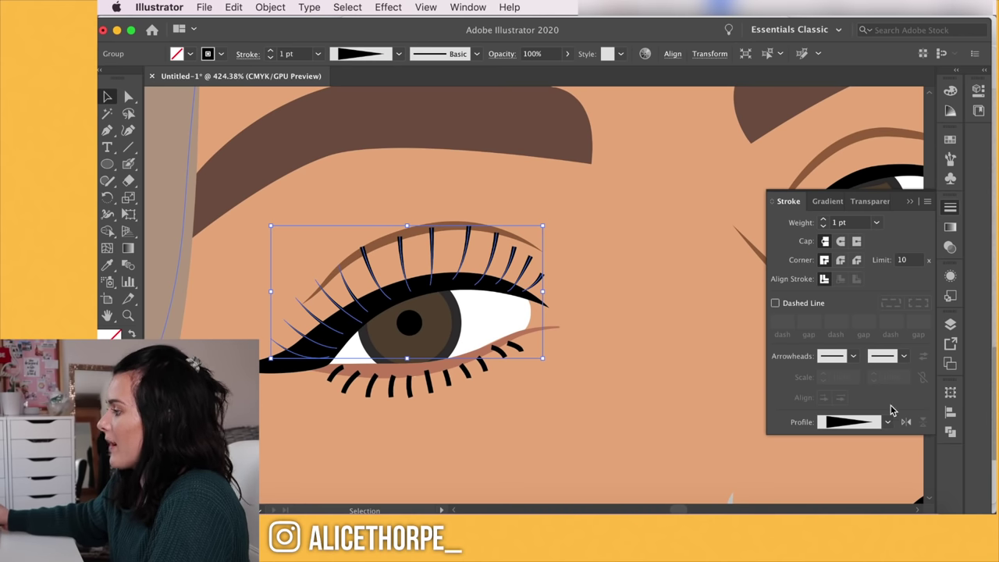
click(887, 423)
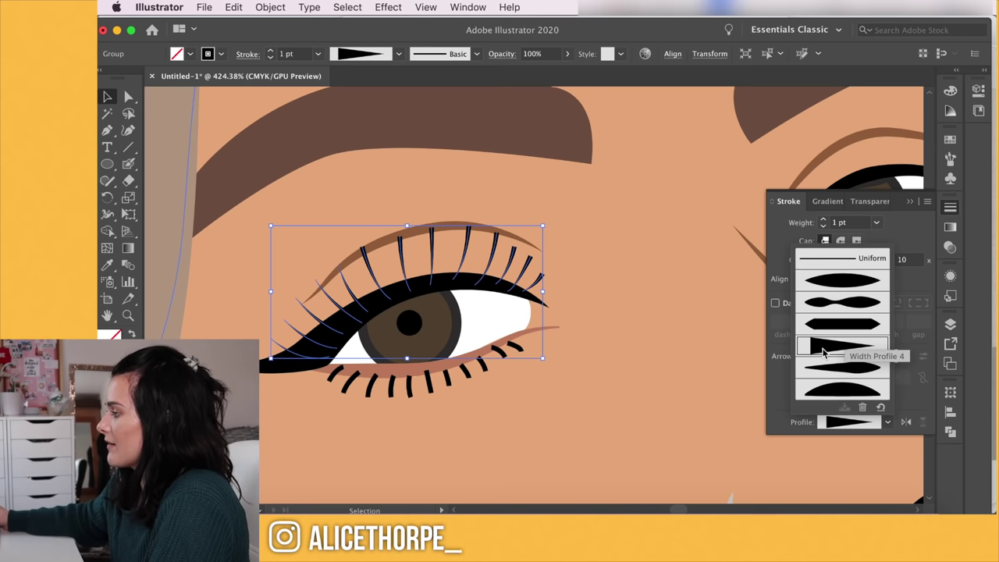
click(918, 289)
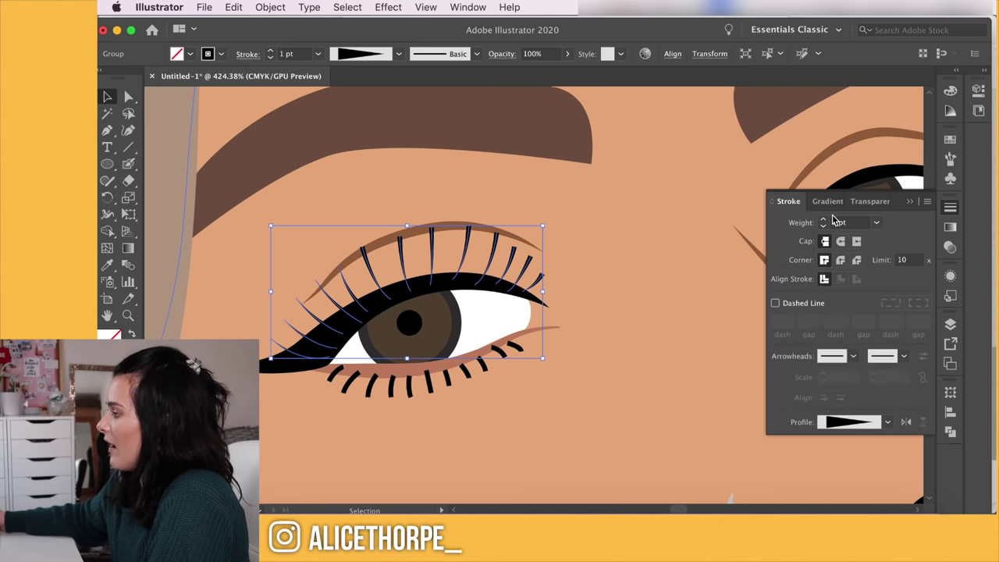
Set the stroke weight of the grouped upper lashes to 3 pt
click(824, 222)
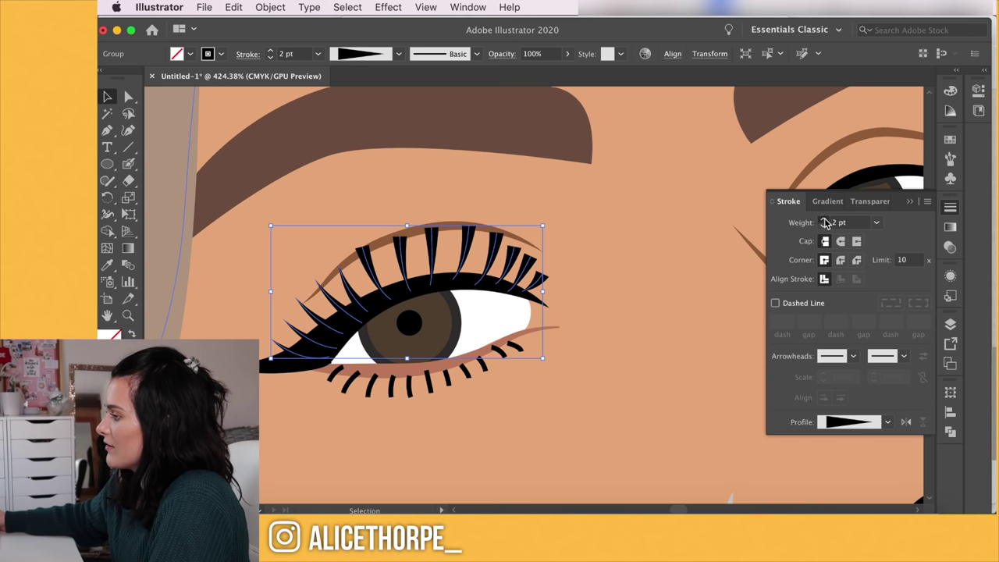
click(671, 280)
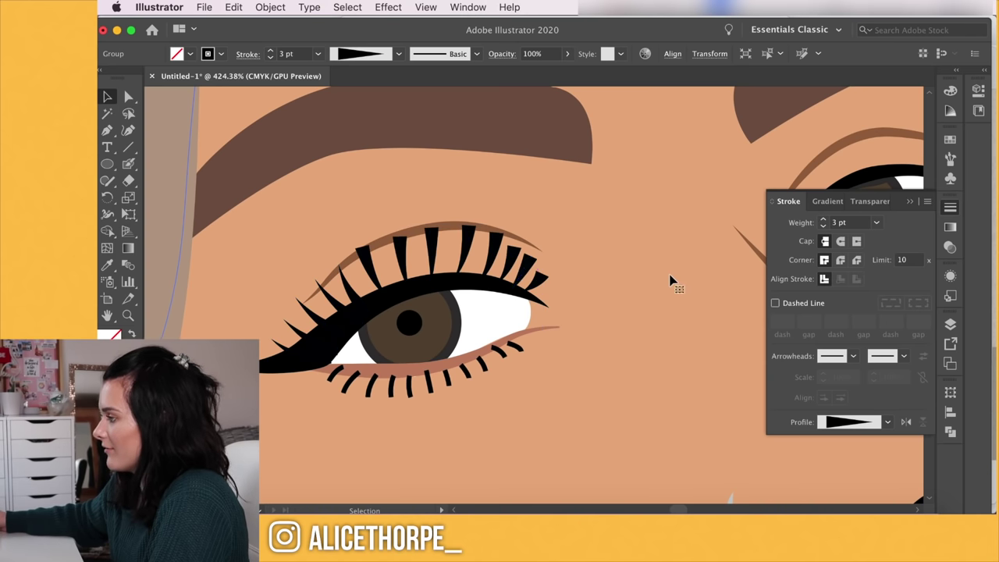
click(371, 268)
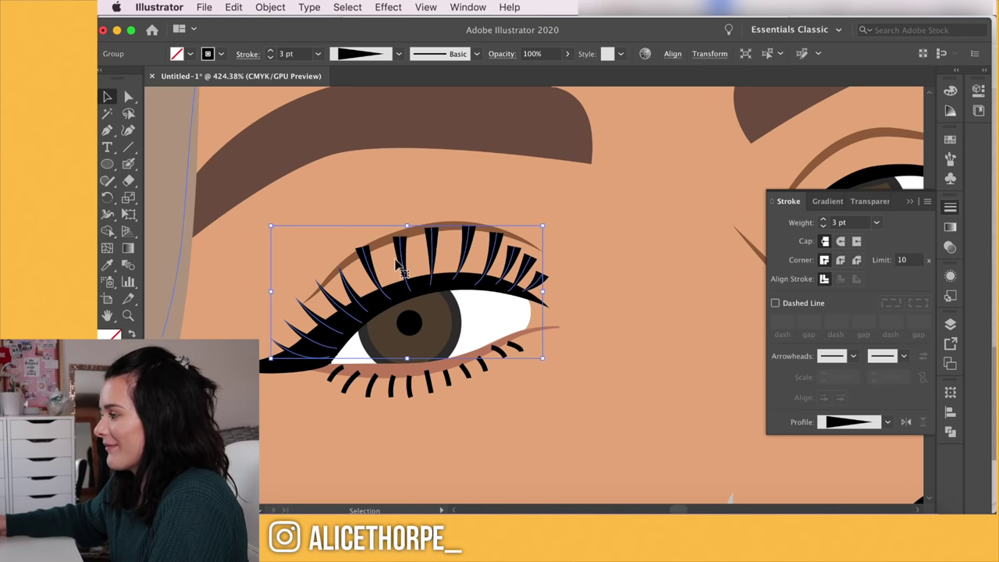
click(576, 274)
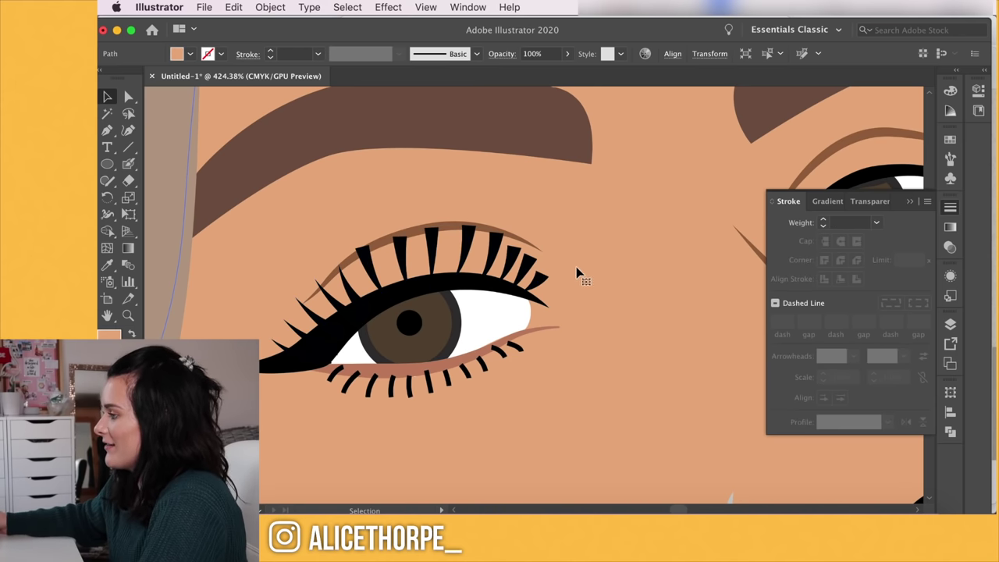
Flip the width profile along the path for the upper lashes that are thick at their tips
click(365, 259)
shift+click(400, 251)
shift+click(432, 247)
shift+click(470, 245)
shift+click(495, 242)
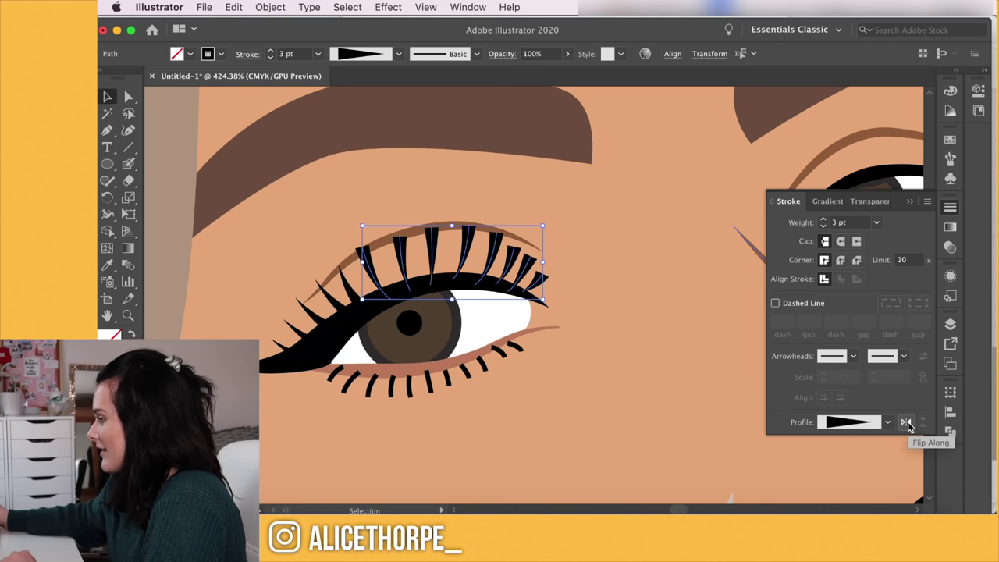
click(905, 422)
click(681, 357)
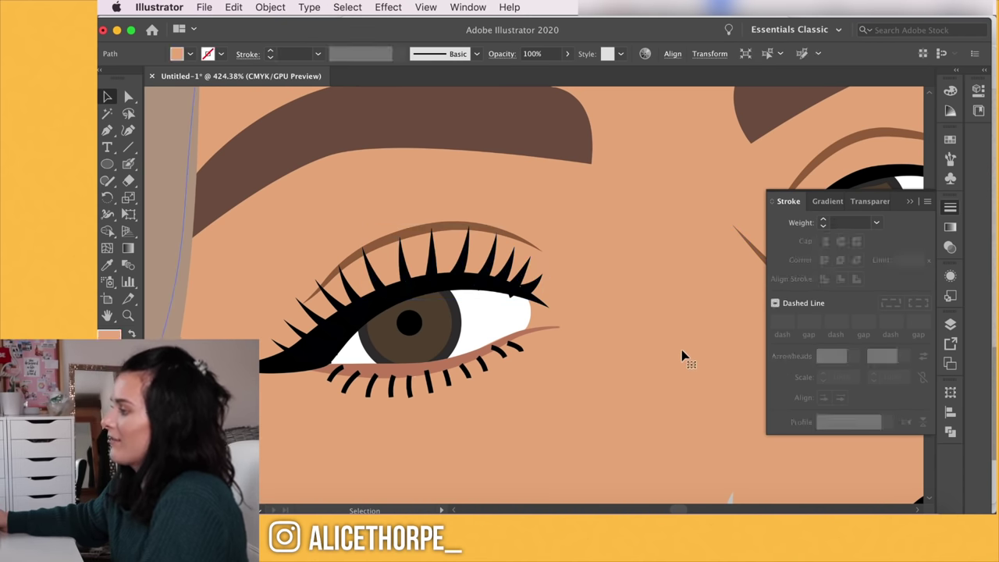
Thicken the grouped upper lashes to a 5 pt stroke weight
click(413, 323)
click(823, 224)
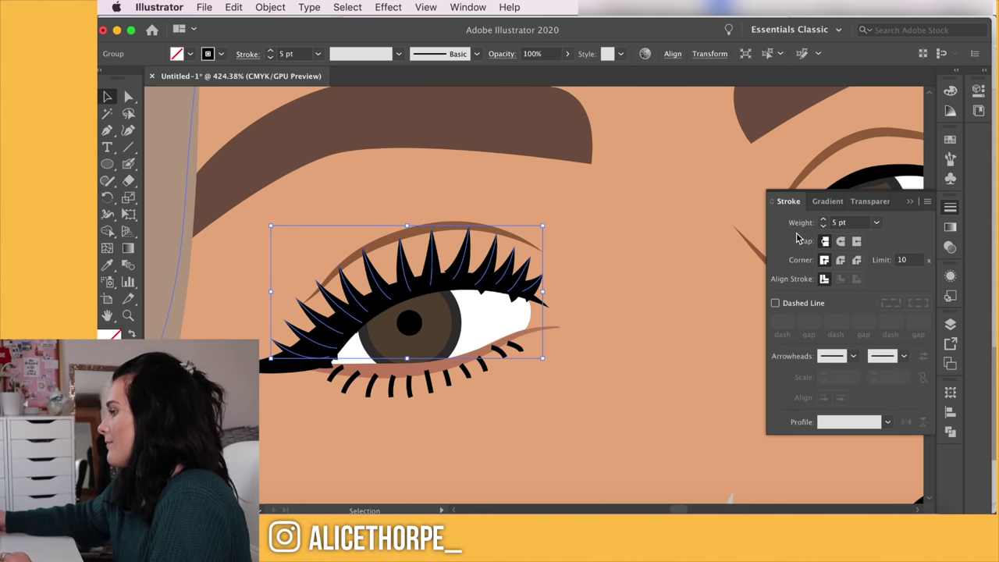
click(645, 357)
Select all the lower lashes of the left-hand eye and apply the tapered width profile
scroll(652, 363, down, 6)
scroll(606, 348, up, 8)
click(405, 377)
click(270, 7)
click(437, 320)
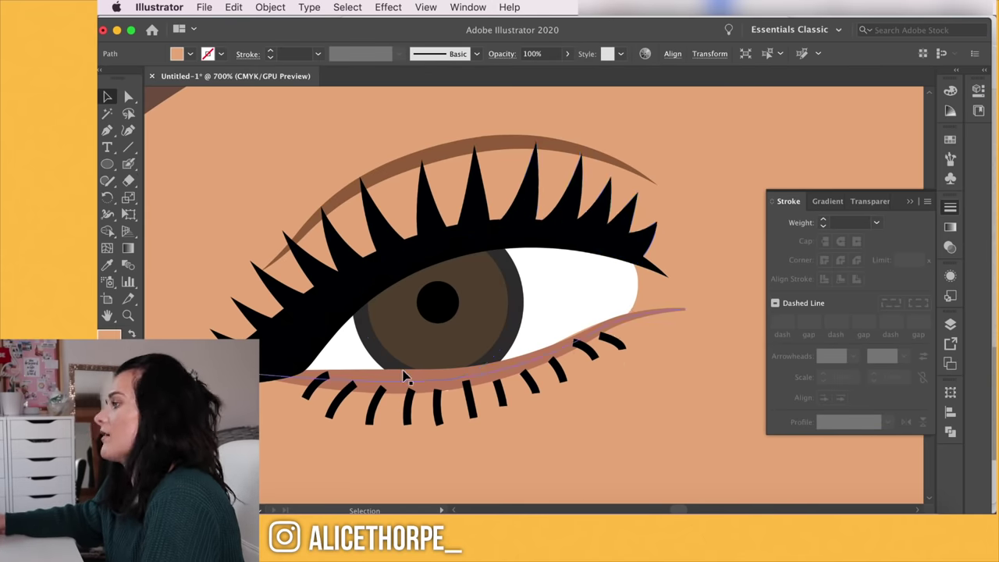
scroll(285, 393, down, 2)
click(282, 382)
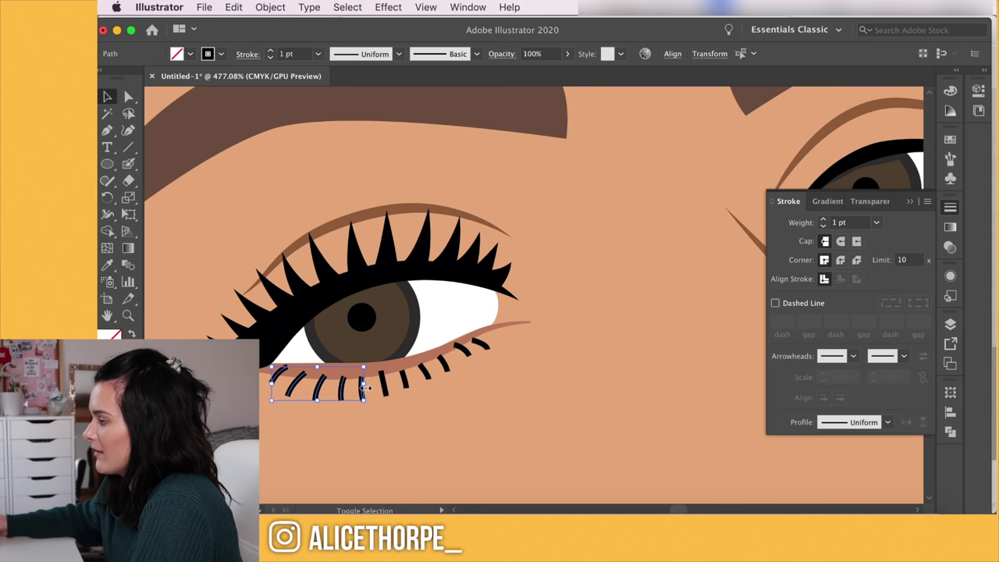
shift+click(405, 382)
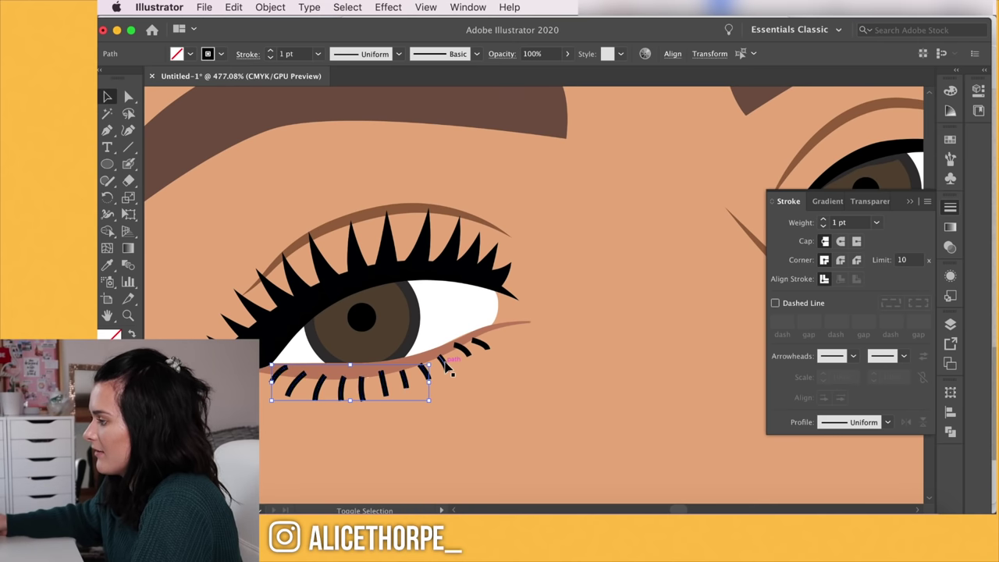
double_click(444, 362)
double_click(455, 381)
click(279, 374)
shift+click(297, 383)
click(887, 422)
Increase the stroke weight of the lower lashes
click(824, 219)
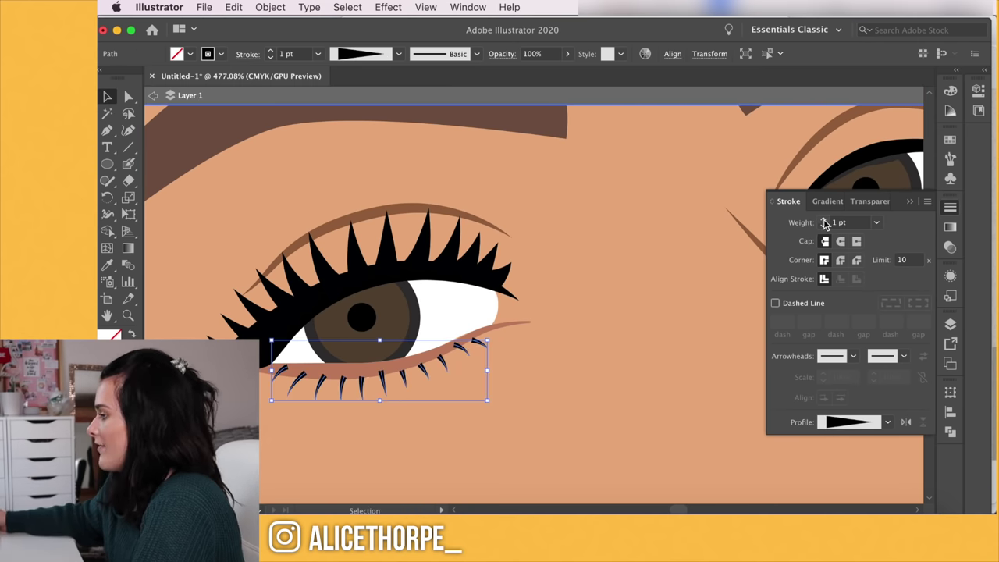
key(a)
click(435, 358)
click(320, 367)
scroll(372, 383, down, 3)
Restyle the lower lid line with a sampled pinkish stroke, 3 pt weight and the width profile tapered at both ends
click(373, 364)
key(i)
click(372, 384)
click(888, 423)
shift+click(540, 345)
click(541, 425)
scroll(541, 427, down, 5)
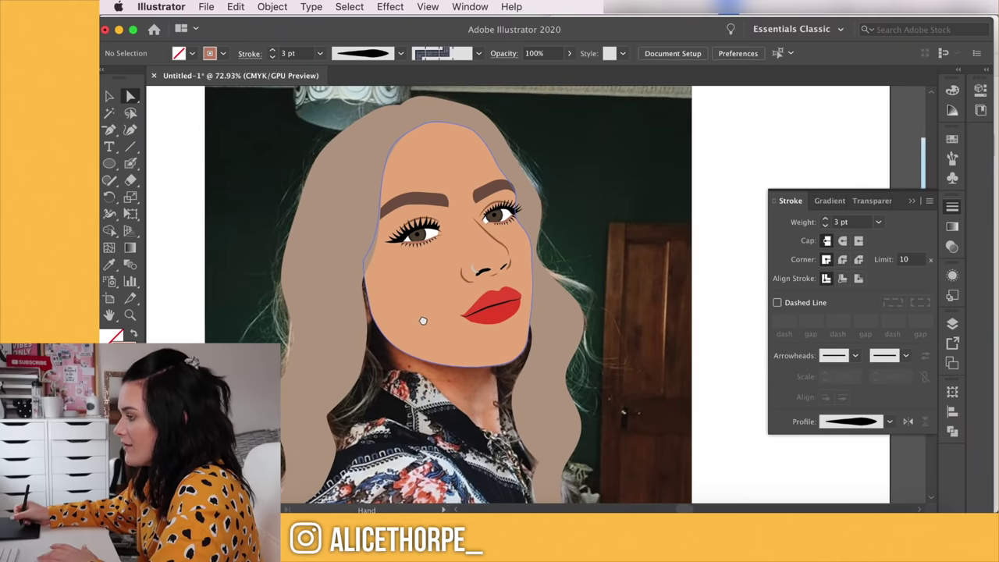
drag(411, 390, 418, 305)
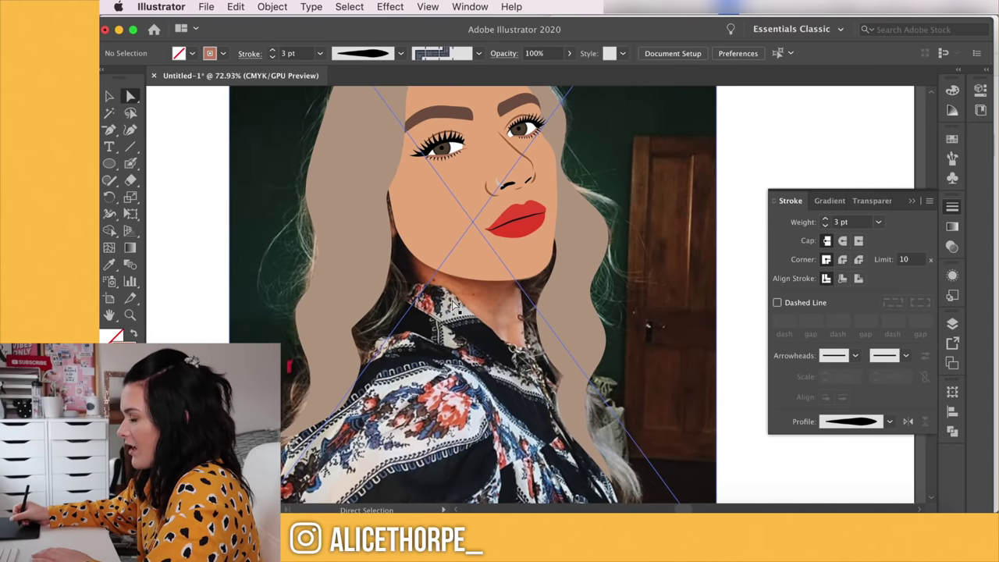
Trace the shadowed hair section below the chin, beside the neck, with the Pen tool
drag(478, 328, 486, 346)
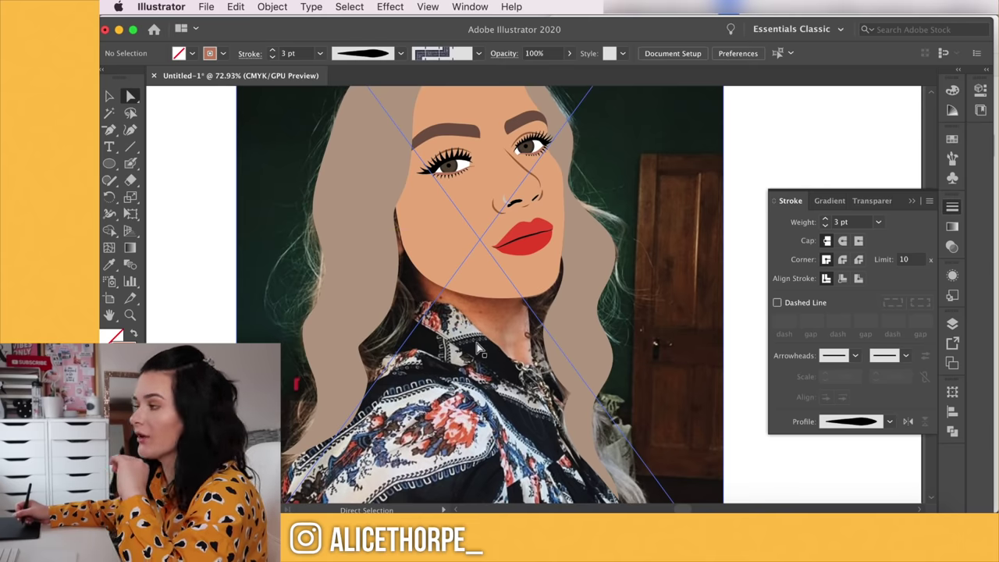
key(p)
scroll(472, 324, up, 5)
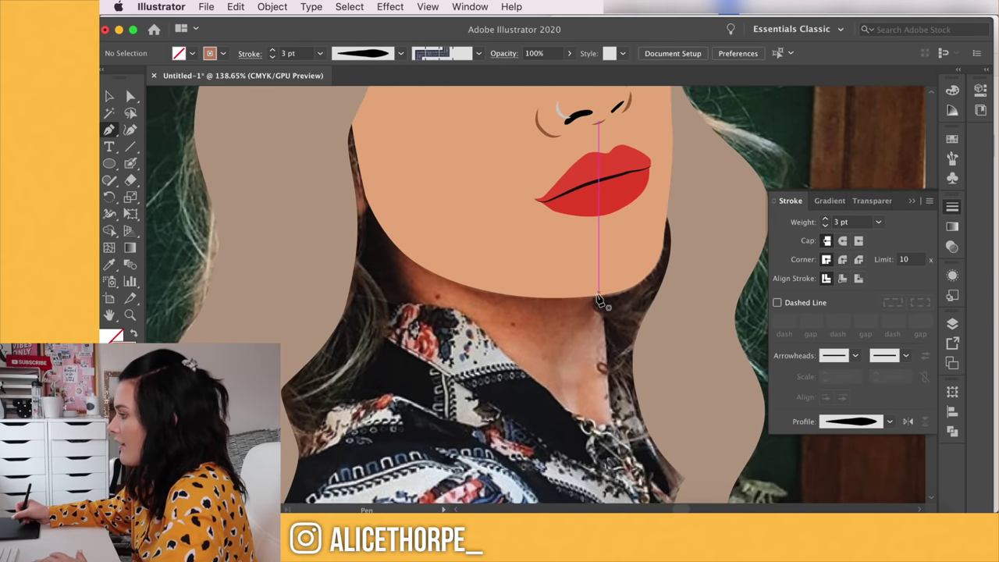
click(598, 296)
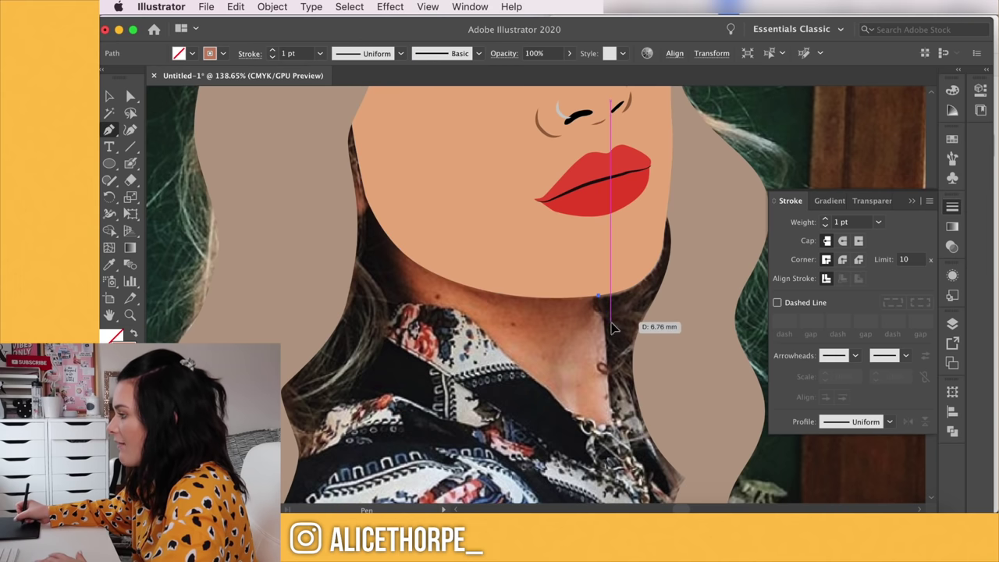
drag(611, 321, 631, 348)
drag(605, 363, 610, 383)
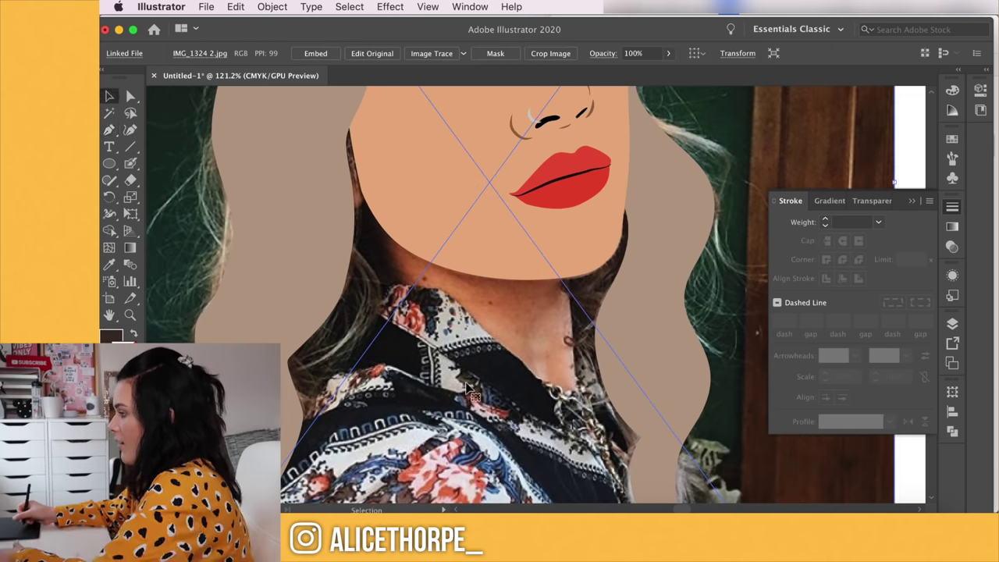
Trace the blouse with the Pen tool as a closed shape along the neckline and shoulders, using an outline without fill
key(p)
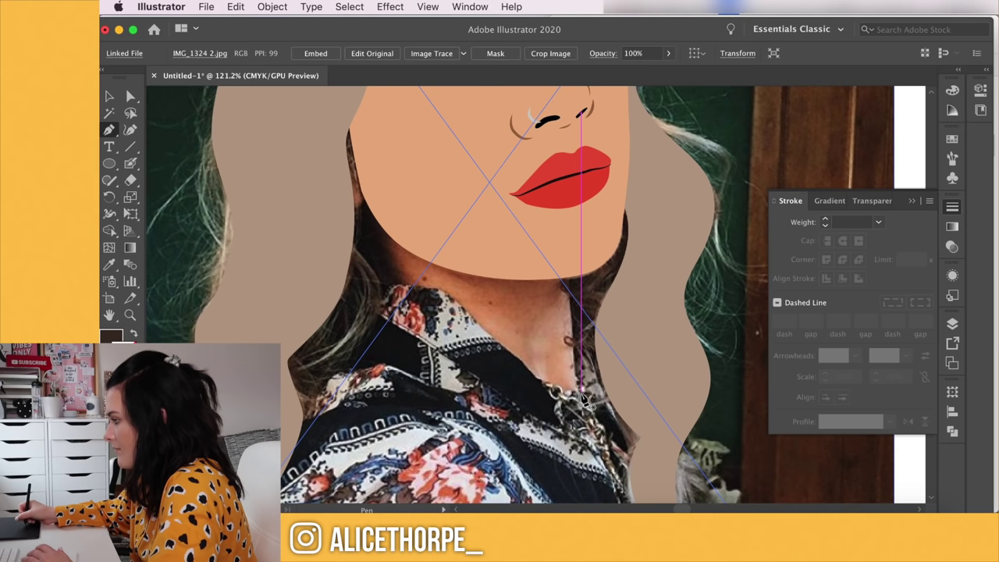
click(582, 394)
drag(495, 339, 437, 292)
scroll(437, 293, down, 3)
click(367, 200)
click(301, 256)
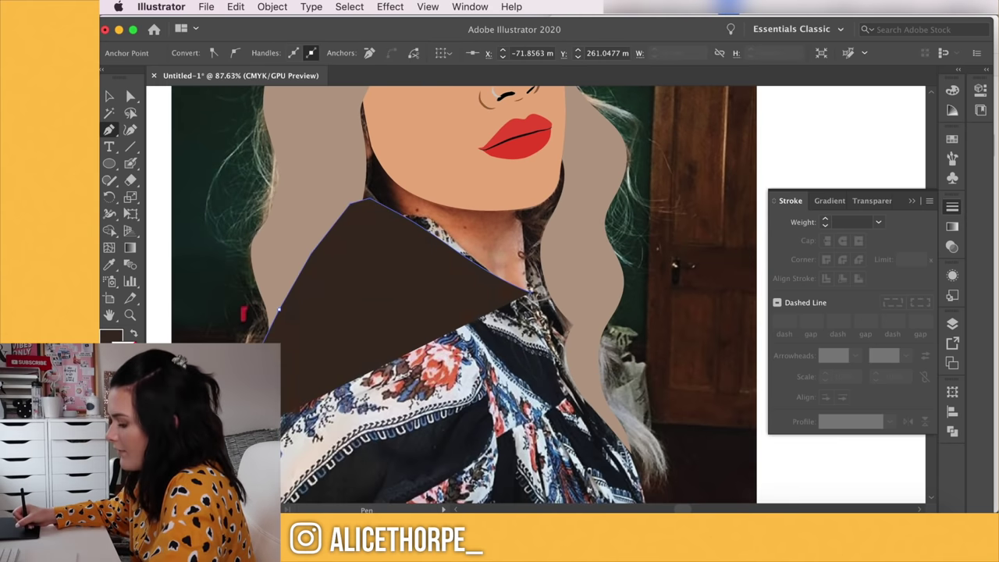
key(shift+x)
click(652, 458)
scroll(594, 312, up, 5)
scroll(545, 251, up, 1)
click(492, 187)
click(480, 270)
click(507, 301)
Fill the blouse shape with a pale blue-white sampled from the fabric in the photo
key(i)
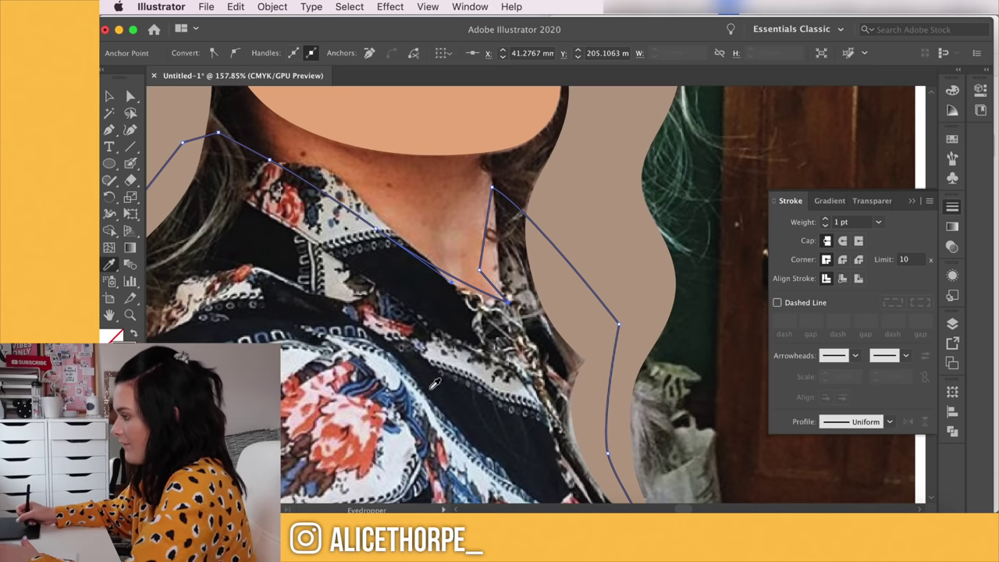
click(405, 435)
key(v)
key(super+z)
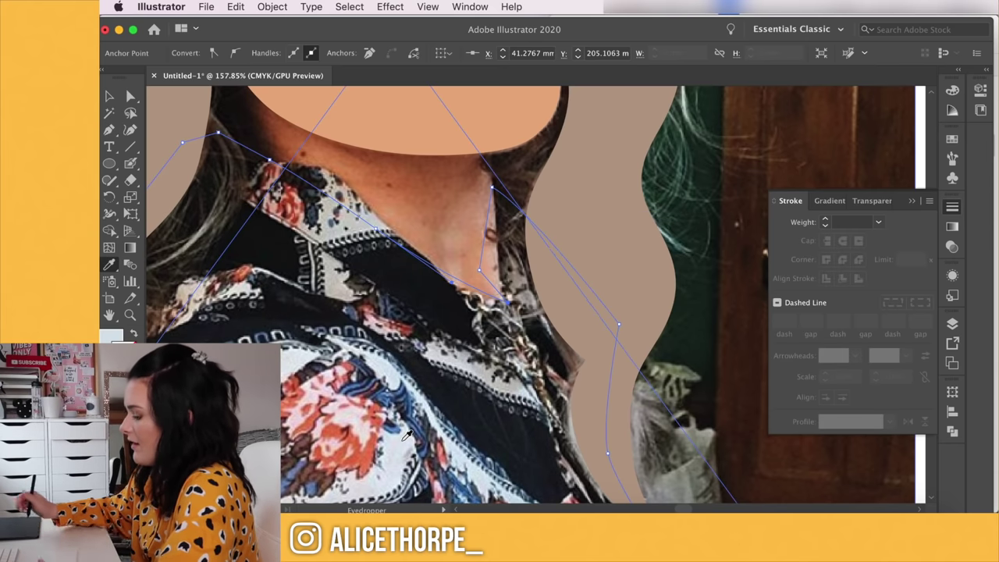
Trace the neck area between the jawline and the collar with the Pen tool
scroll(328, 361, up, 3)
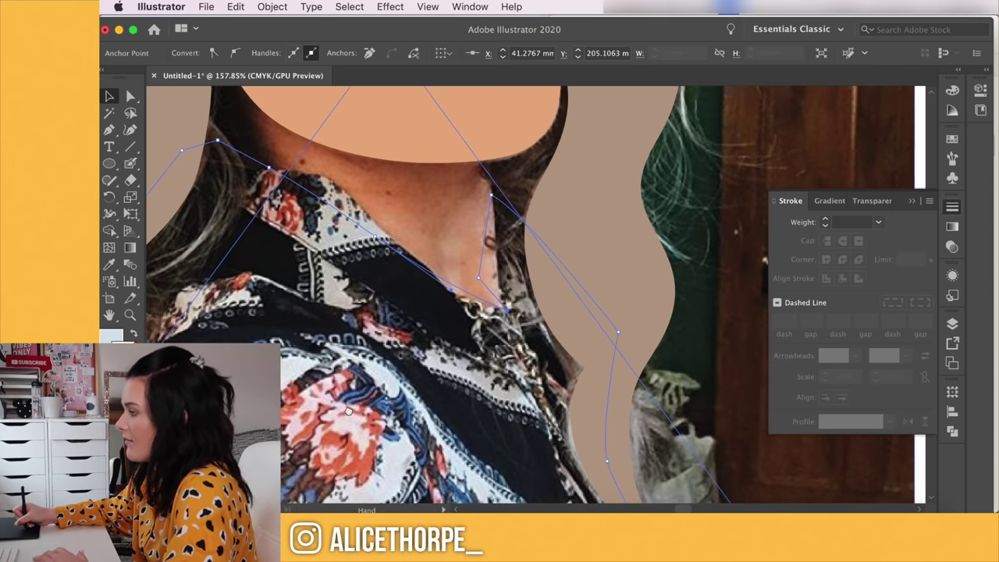
key(p)
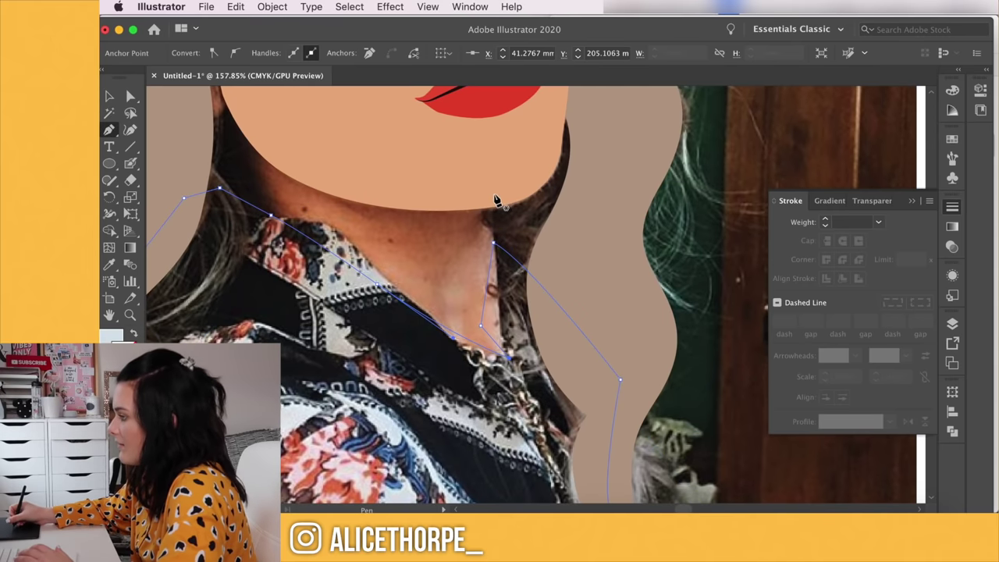
click(493, 196)
scroll(430, 409, down, 5)
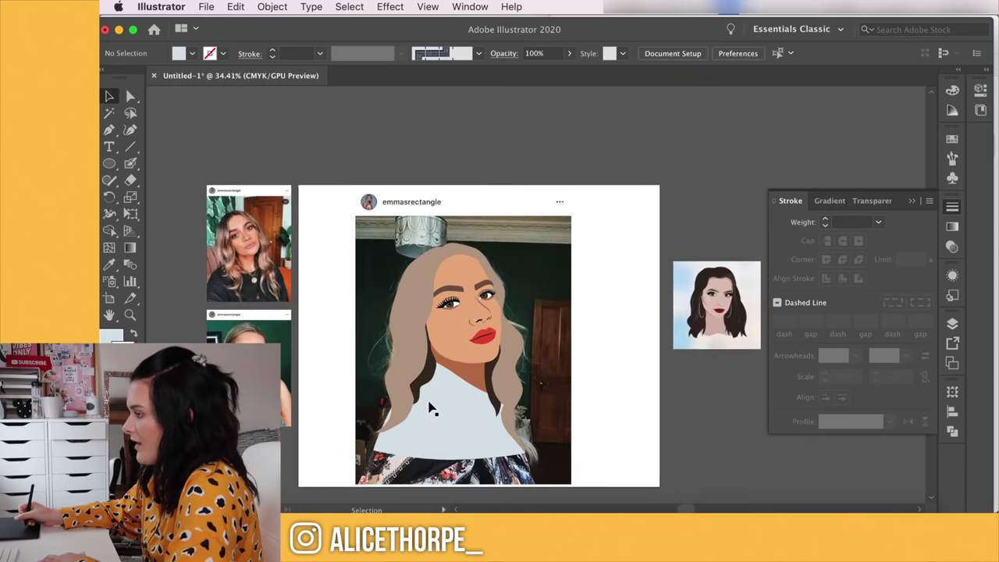
Move the finished dark-haired portrait next to the reference photo and enlarge it for comparison
scroll(424, 418, up, 2)
scroll(421, 420, up, 1)
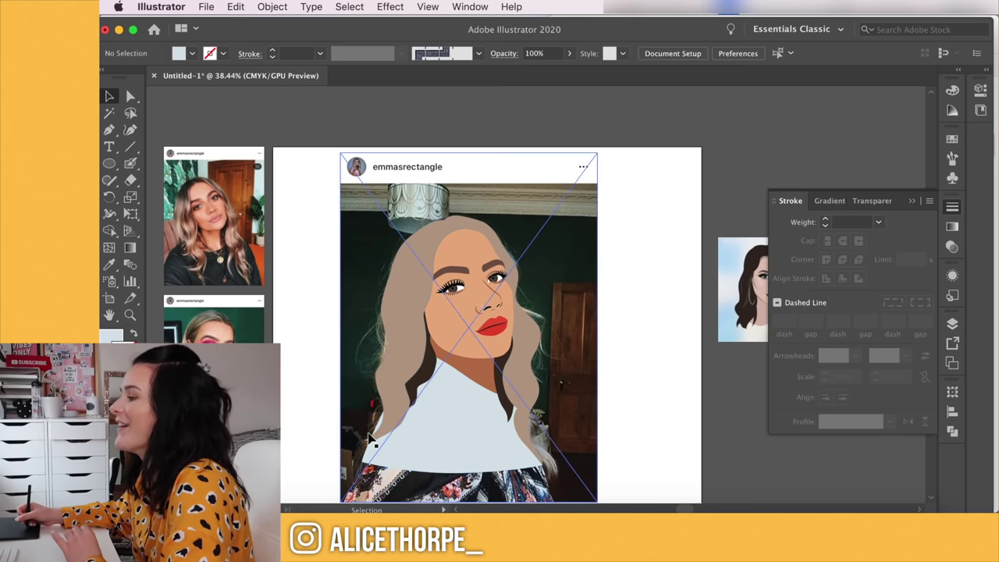
scroll(506, 344, up, 4)
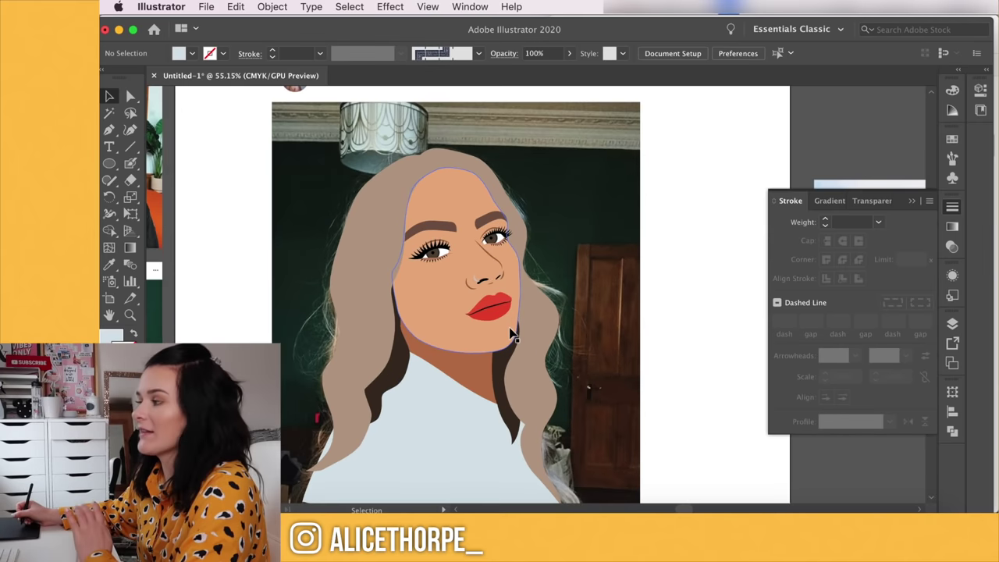
drag(501, 356, 402, 344)
drag(490, 344, 426, 333)
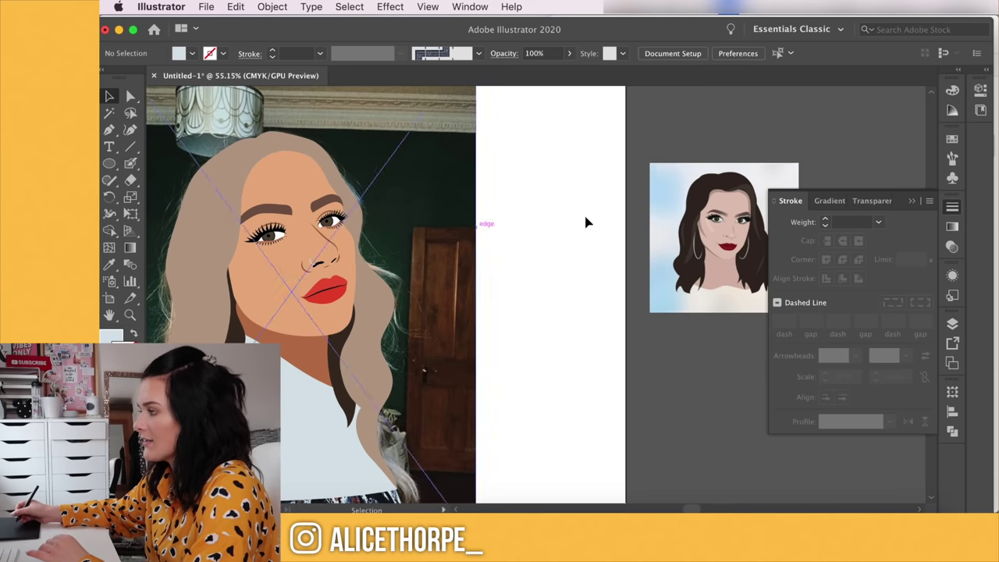
drag(676, 236, 512, 214)
drag(635, 290, 712, 401)
click(652, 432)
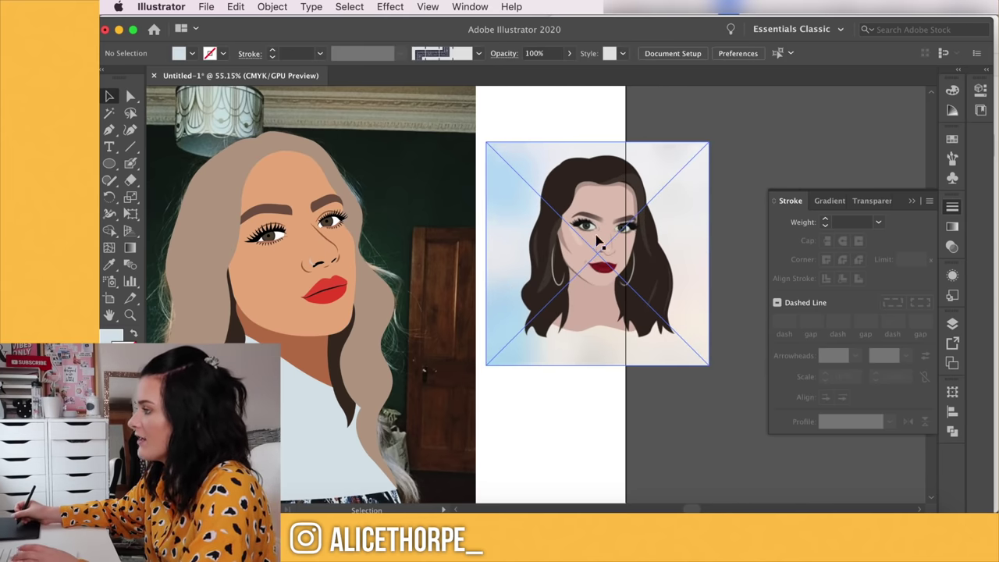
Bring the reference photo to the front, above the traced artwork
scroll(597, 242, left, 5)
click(585, 250)
key(shift+super+])
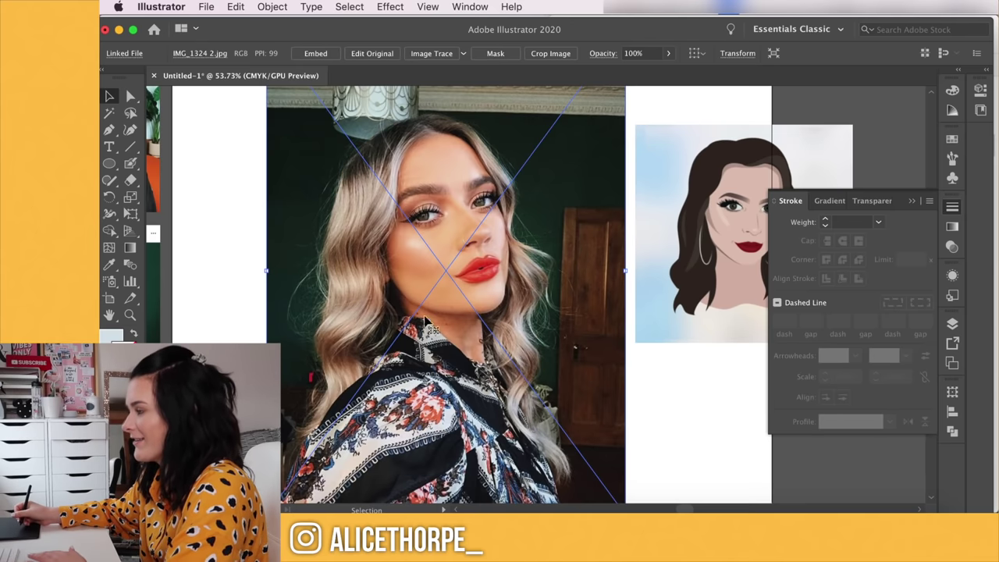
Draw a closed, curved contour shape under the cheekbone, running from the hairline towards the mouth
alt+scroll(412, 328, up, 5)
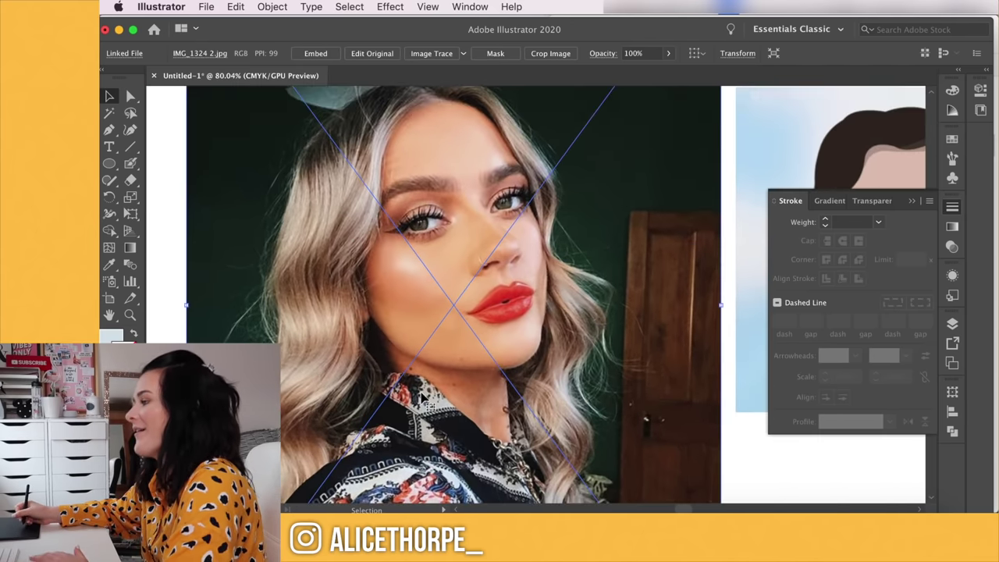
alt+scroll(419, 379, up, 2)
key(p)
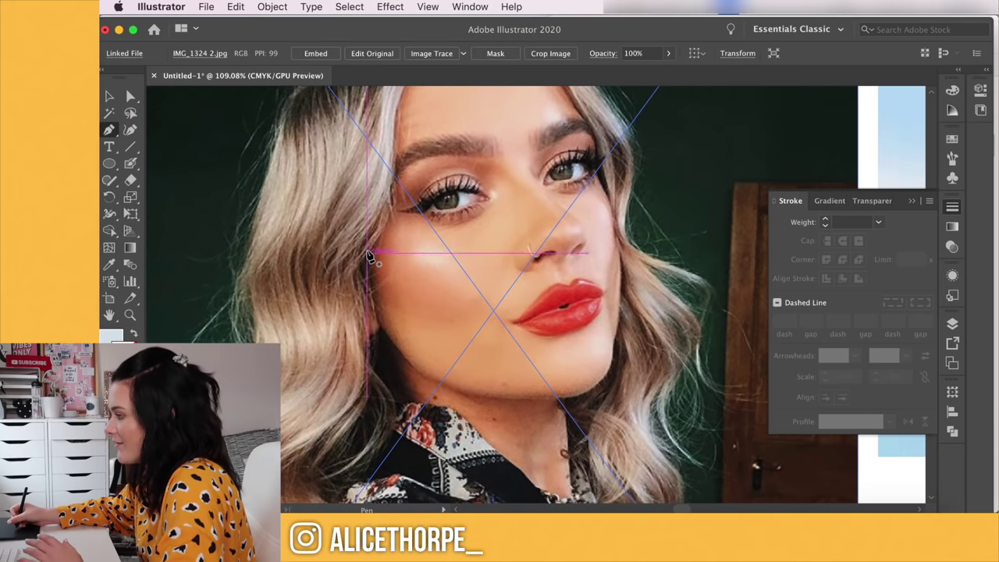
click(359, 238)
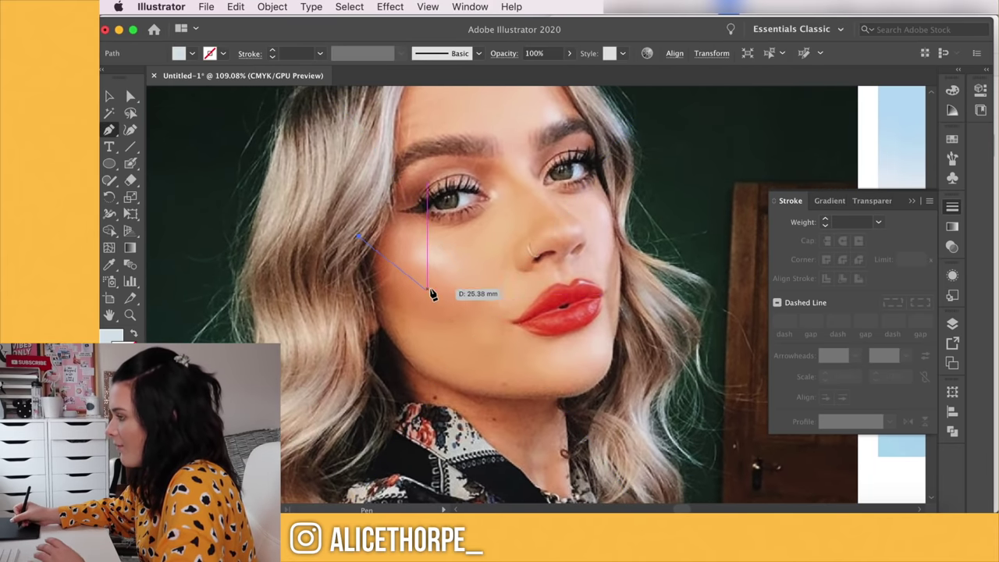
drag(471, 310, 380, 318)
click(474, 316)
click(348, 292)
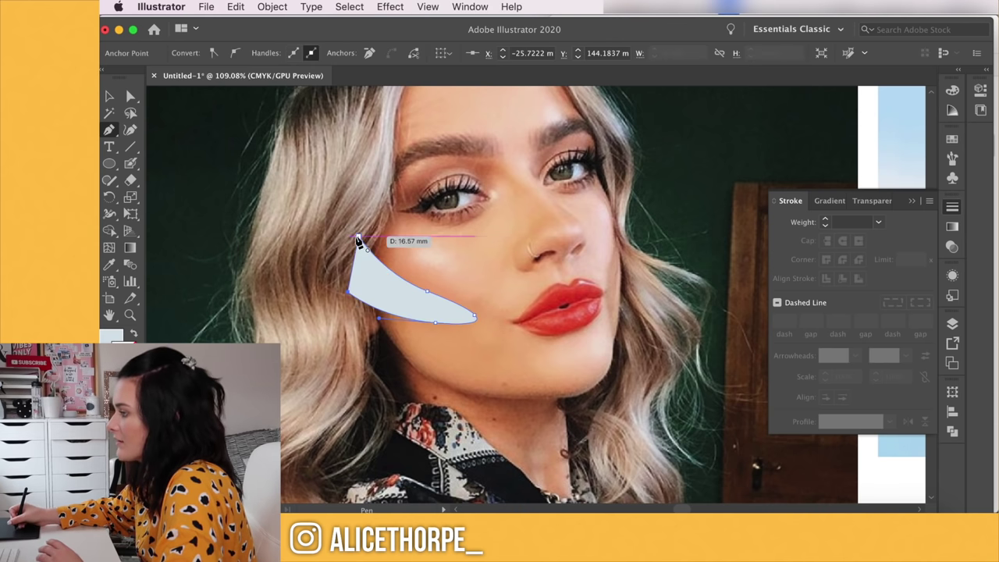
click(359, 236)
Draw a closed contour shape around the forehead, following the hairline from one temple to the other
scroll(372, 240, up, 5)
click(354, 268)
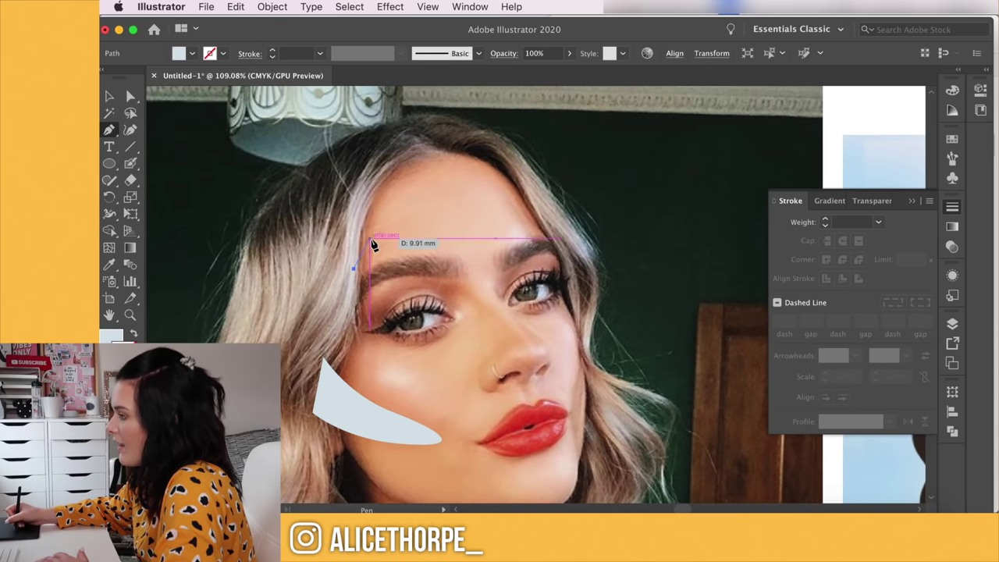
key(super+z)
scroll(362, 295, up, 5)
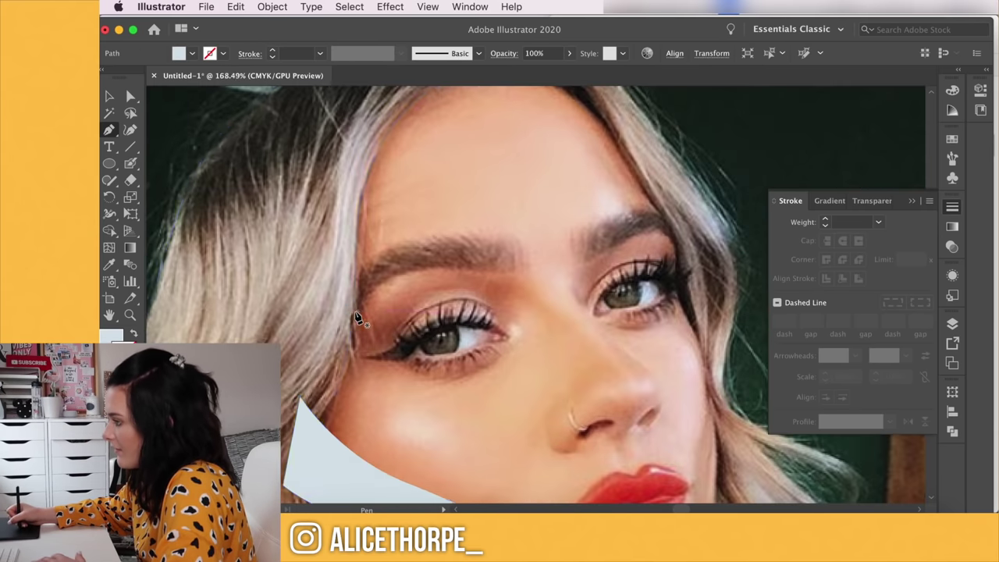
click(357, 320)
scroll(357, 320, up, 3)
drag(359, 273, 363, 238)
drag(399, 162, 424, 139)
drag(510, 127, 559, 136)
drag(627, 243, 647, 267)
click(678, 299)
click(618, 163)
click(316, 347)
click(336, 361)
Draw a closed contour shape along the jawline, from below the ear to the chin
drag(378, 463, 316, 318)
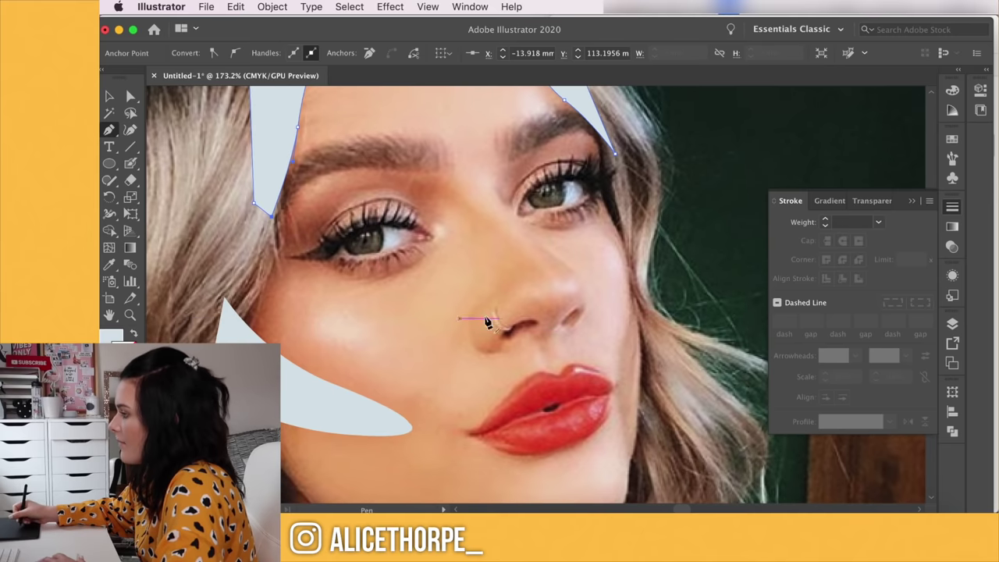
scroll(524, 322, down, 5)
scroll(469, 323, up, 5)
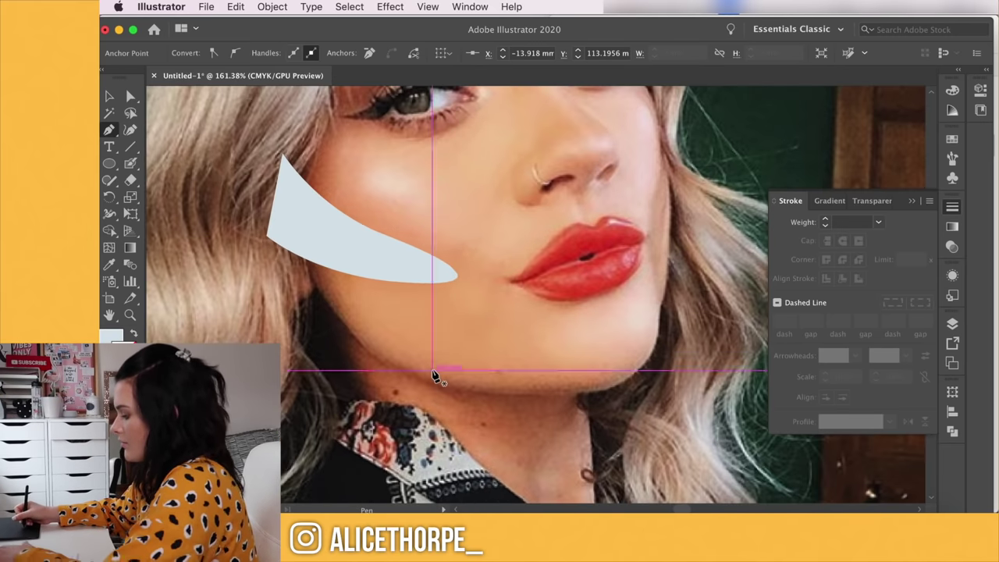
click(325, 342)
drag(405, 392, 462, 409)
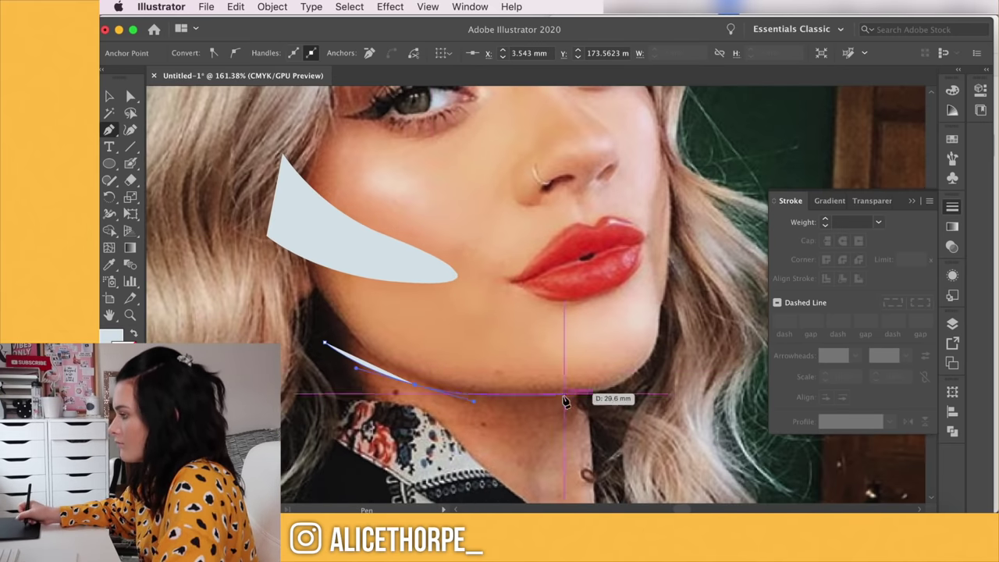
scroll(388, 352, down, 3)
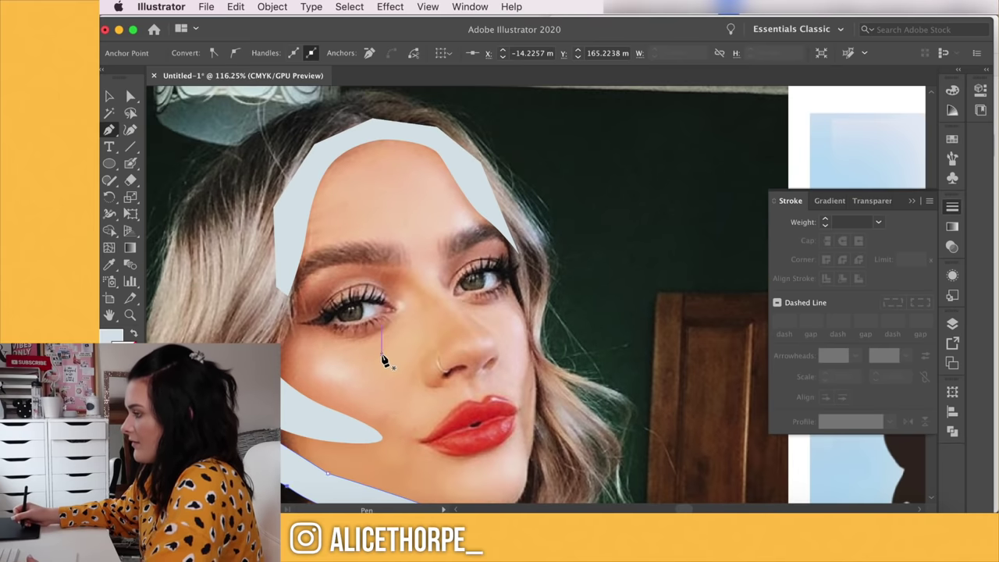
Send the reference photo to the back, behind all the traced artwork
key(v)
click(379, 354)
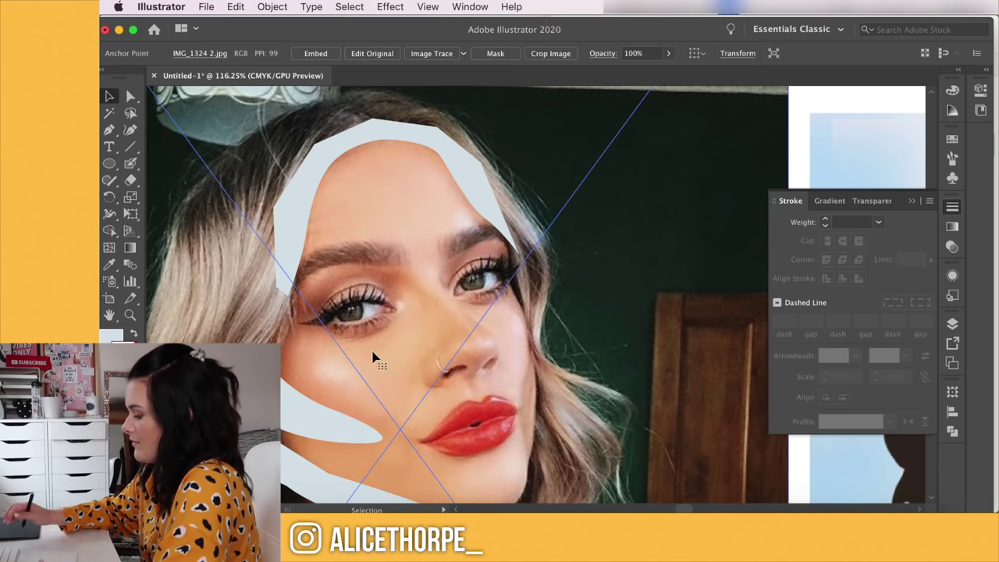
key(super+shift+bracketleft)
Recolour the jaw, cheek and forehead contour shapes with a darker version of the skin tone sampled from the face
drag(313, 406, 352, 314)
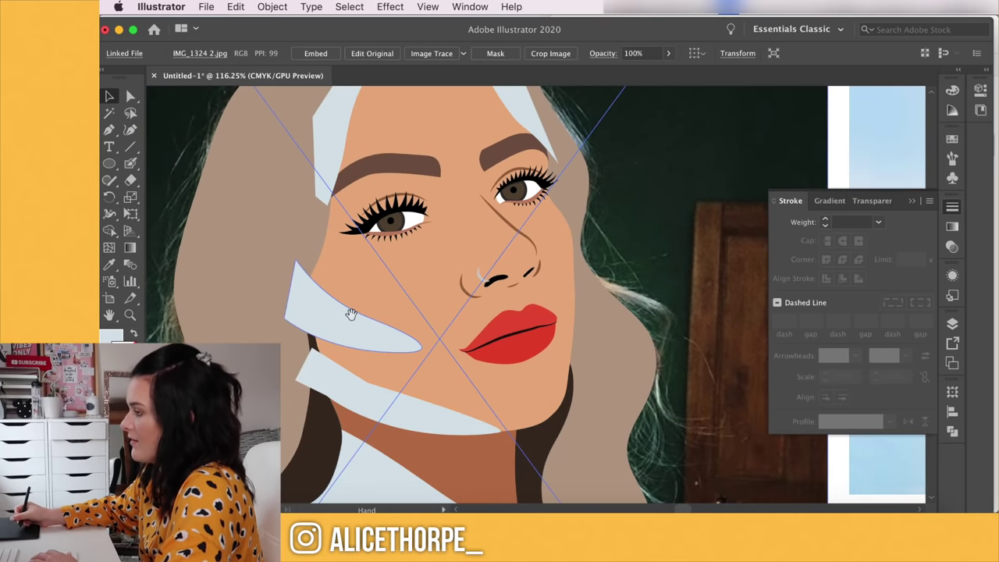
click(341, 390)
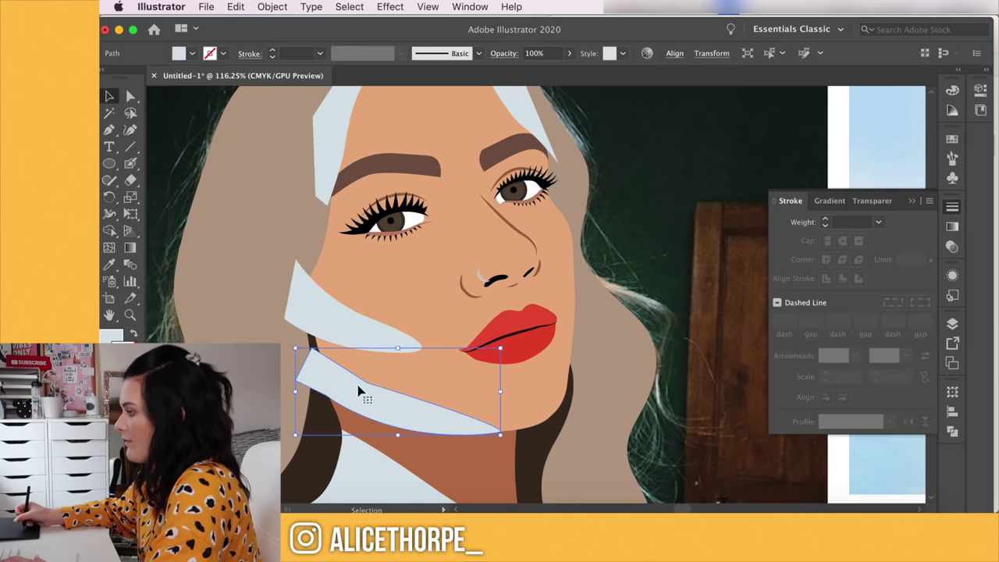
shift+click(339, 319)
shift+click(328, 152)
key(i)
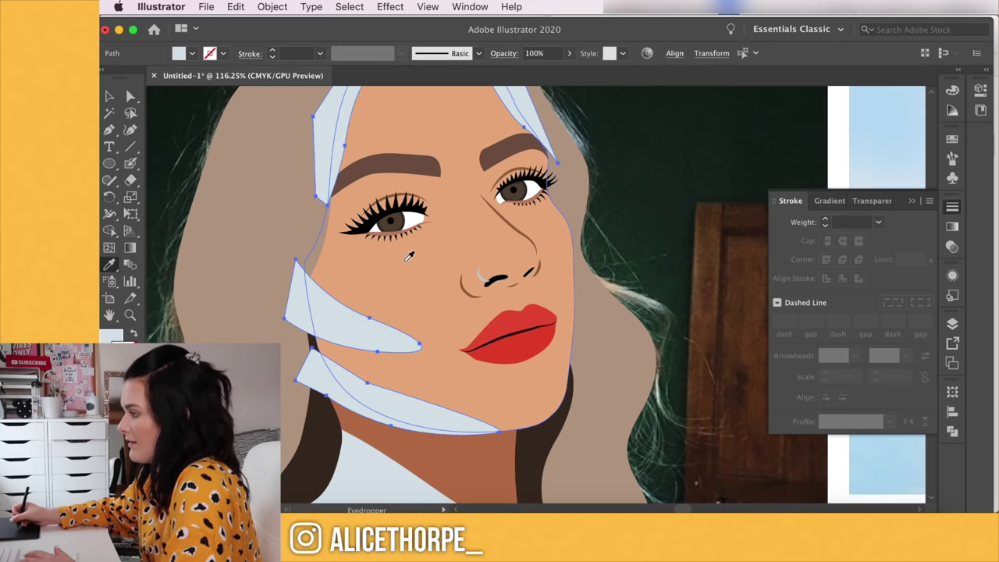
click(409, 268)
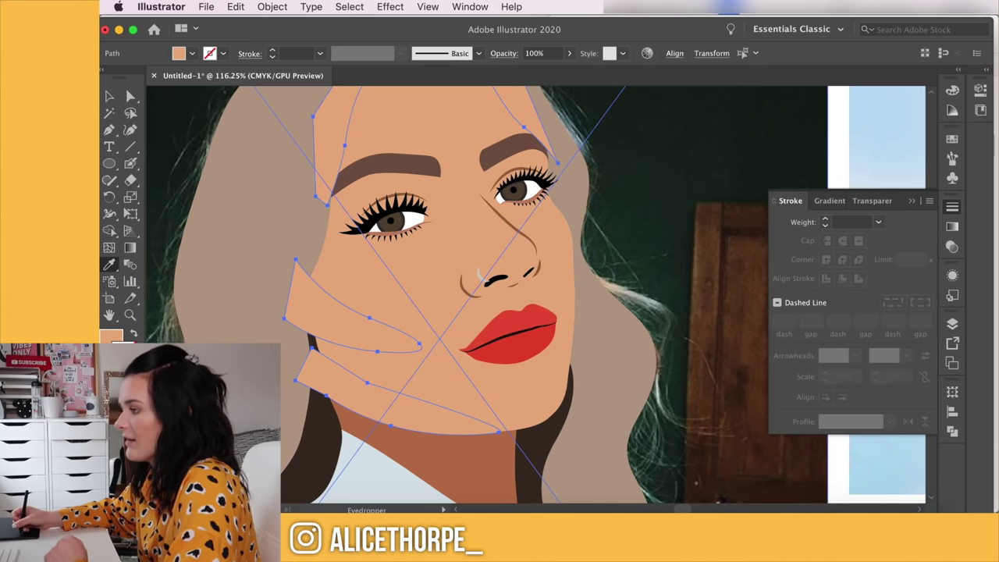
double_click(102, 337)
drag(460, 166, 463, 173)
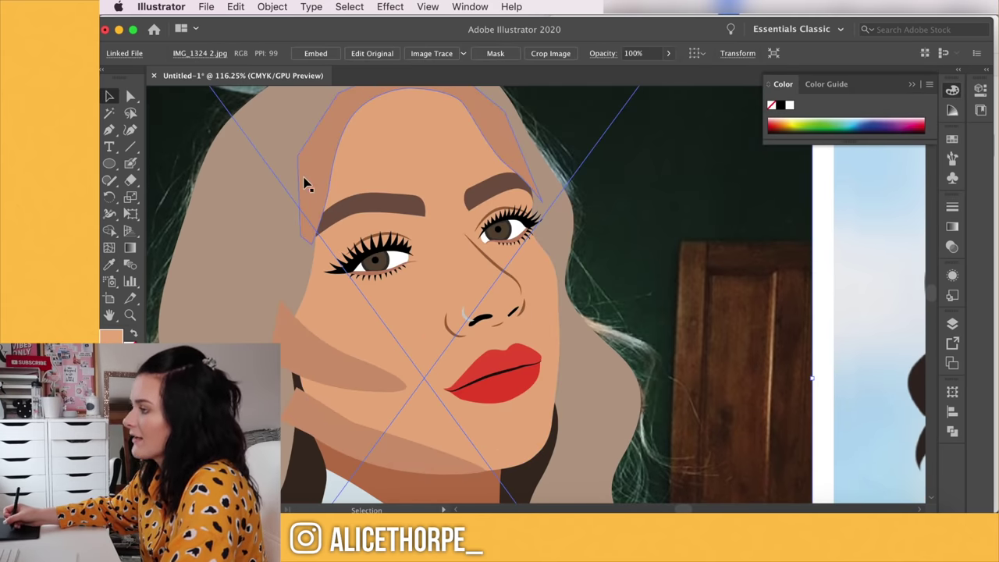
Select the forehead, cheek and jaw contour shapes together
click(312, 174)
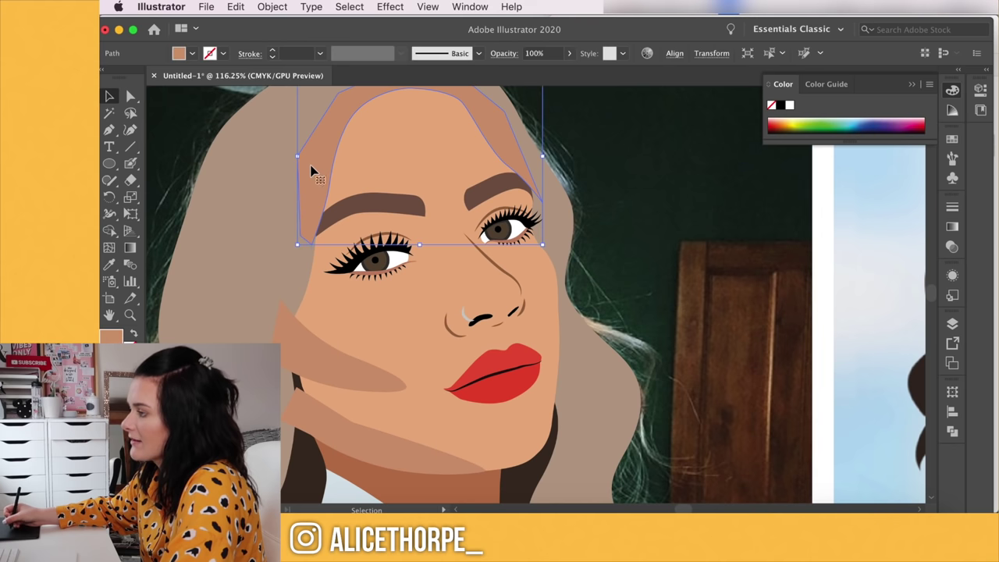
shift+click(333, 358)
shift+click(319, 436)
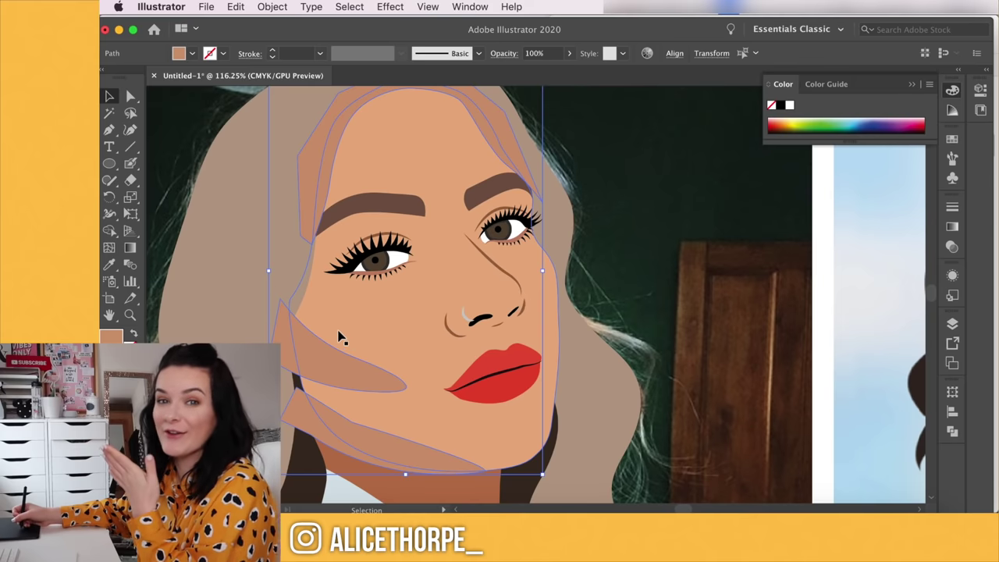
Paste a copy of the face shape in front and bring it to the front of all the artwork
click(684, 263)
click(412, 299)
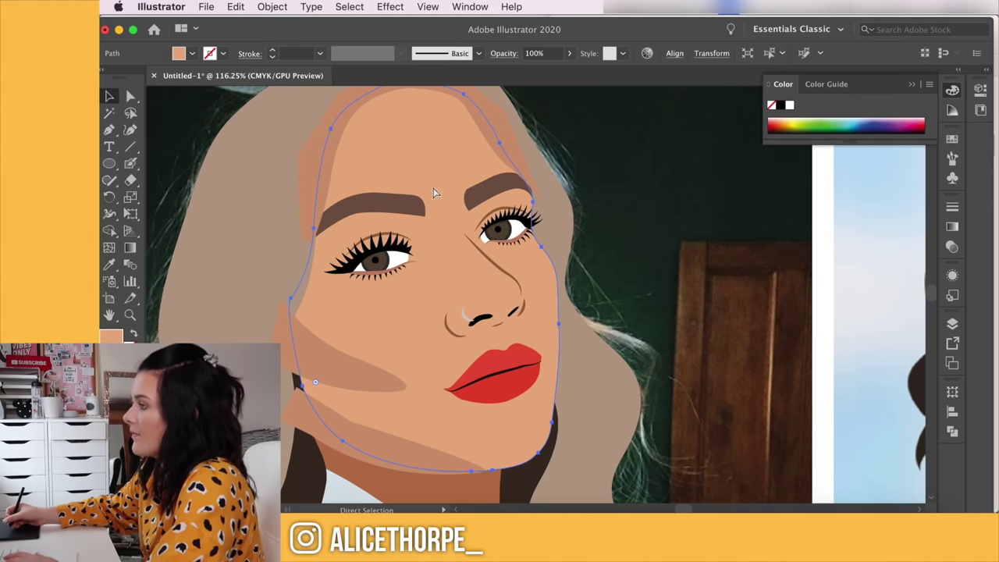
click(236, 6)
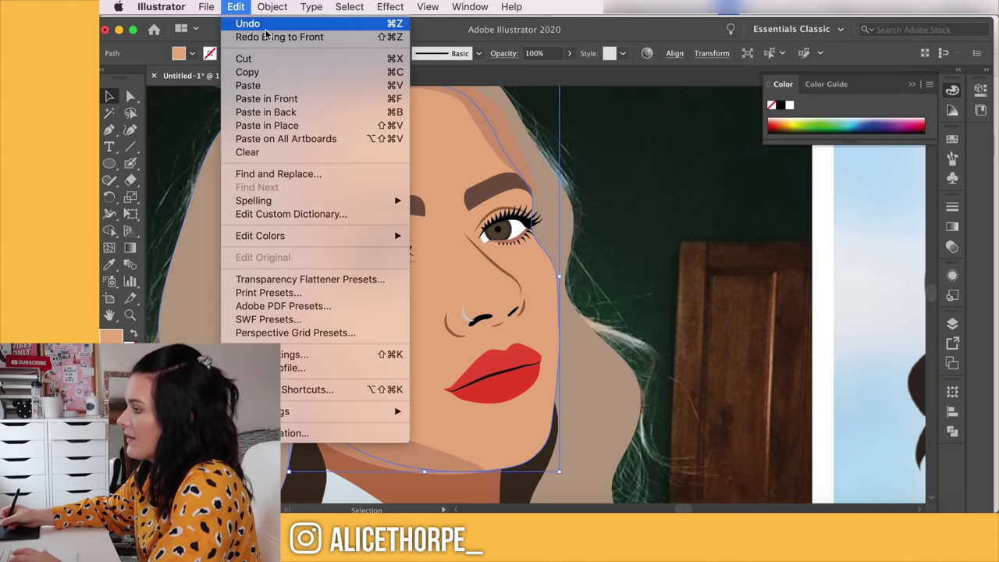
click(275, 98)
key(super+shift+])
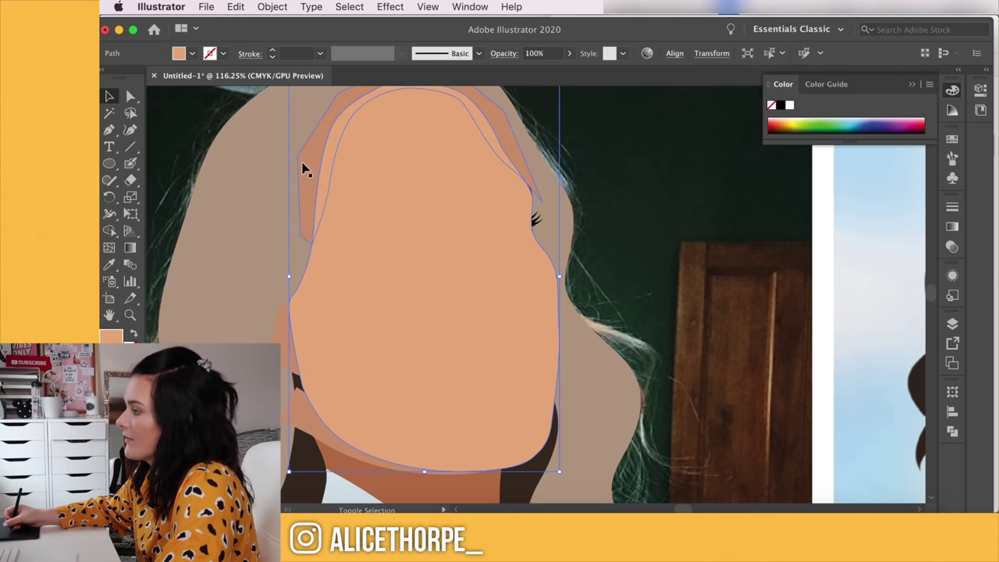
Clip the forehead, cheek and jaw contour shapes to the copied face outline with a clipping mask
shift+click(285, 323)
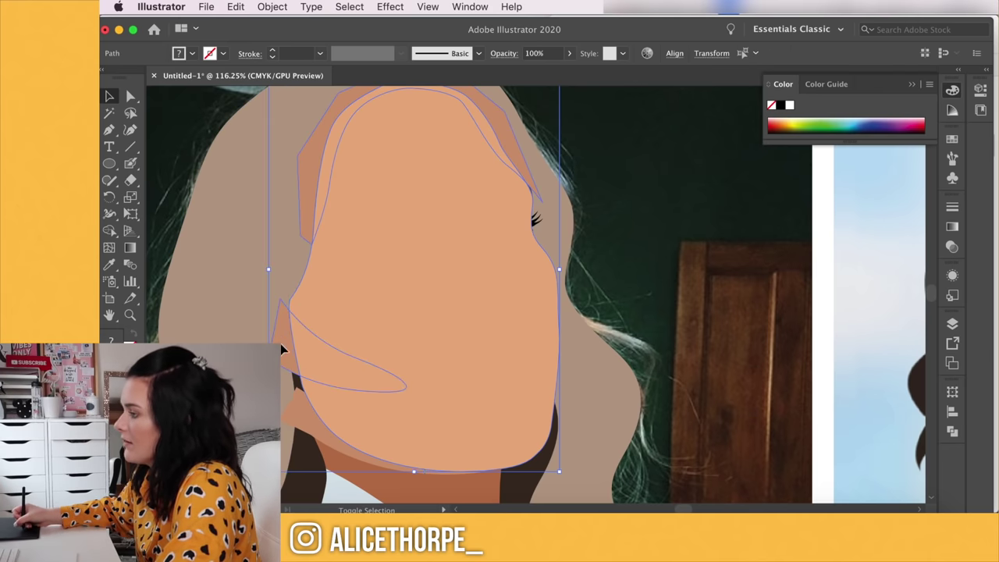
click(268, 7)
mouse_move(374, 448)
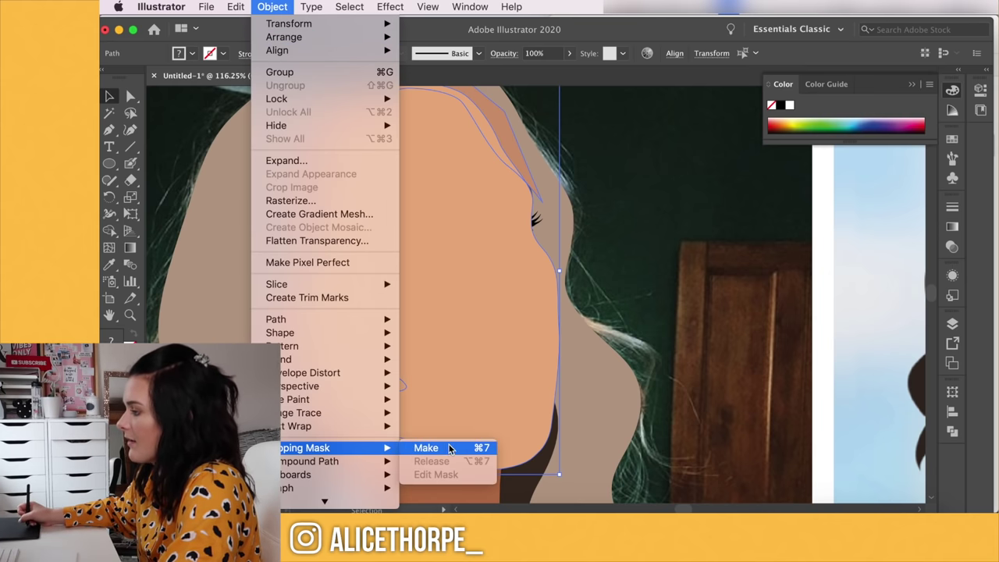
click(450, 447)
scroll(425, 413, down, 5)
scroll(426, 418, up, 5)
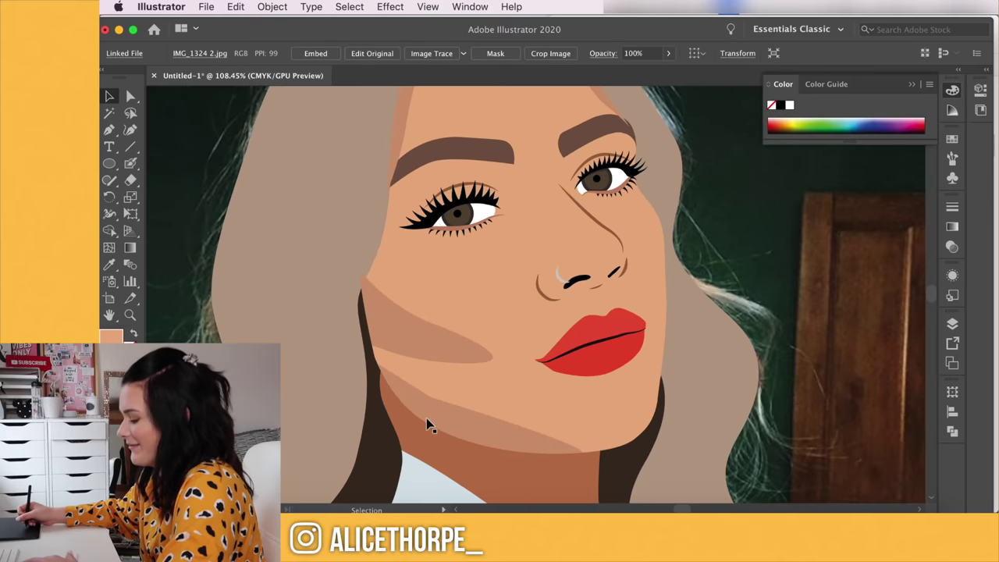
Recolour the shadow shape beneath the jawline with a darker brown
click(427, 420)
click(426, 422)
scroll(426, 422, up, 5)
double_click(111, 336)
click(491, 213)
click(715, 146)
scroll(500, 422, down, 3)
double_click(112, 337)
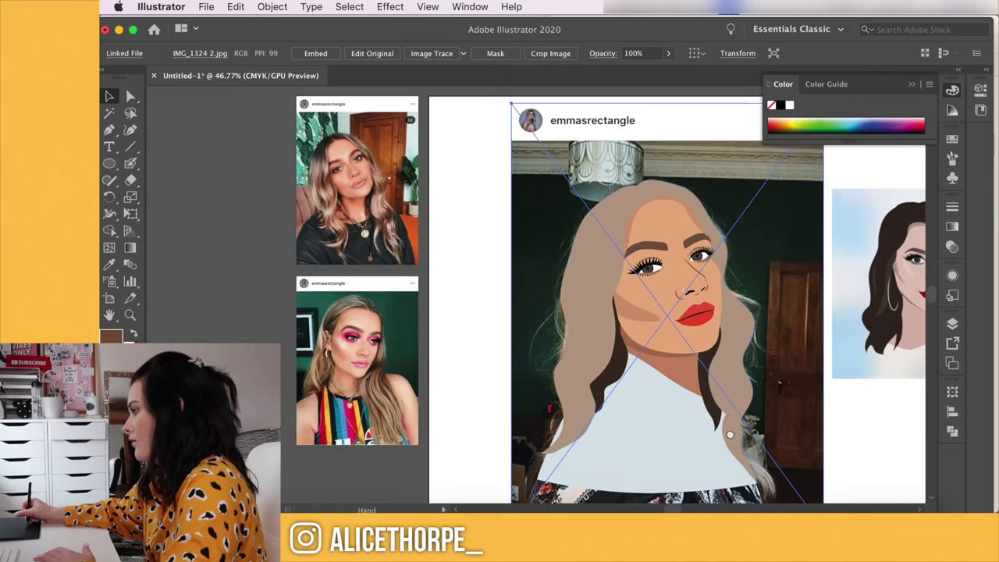
Lower the opacity of the clipped contour group to 56%
scroll(574, 320, up, 5)
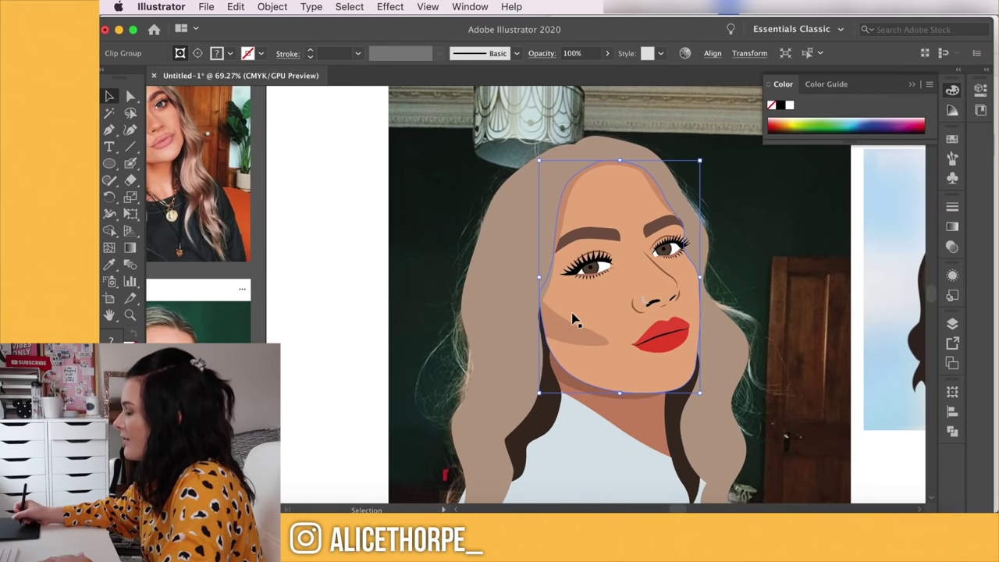
scroll(574, 320, up, 3)
scroll(555, 328, right, 2)
click(608, 53)
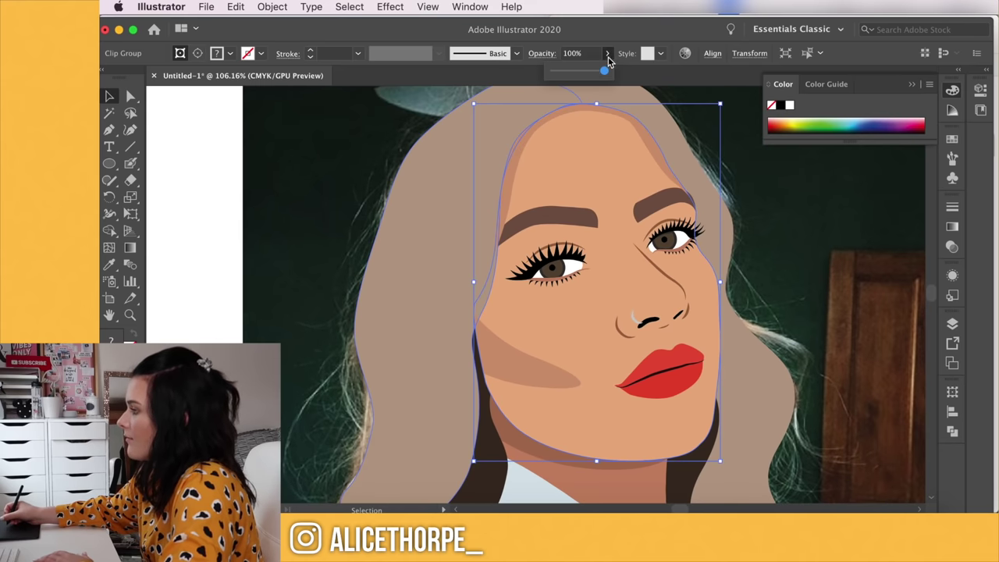
drag(591, 71, 585, 72)
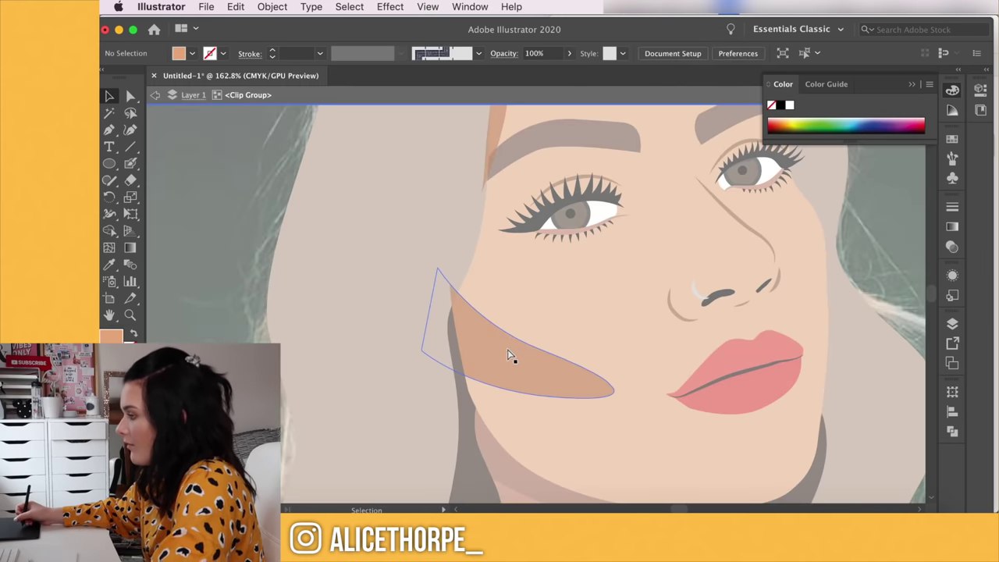
Reposition the cheek contour shape inside the clip group and adjust the anchor point on its upper edge
key(a)
mouse_move(540, 349)
mouse_down()
mouse_move(520, 350)
mouse_move(531, 364)
mouse_up()
click(581, 325)
click(507, 359)
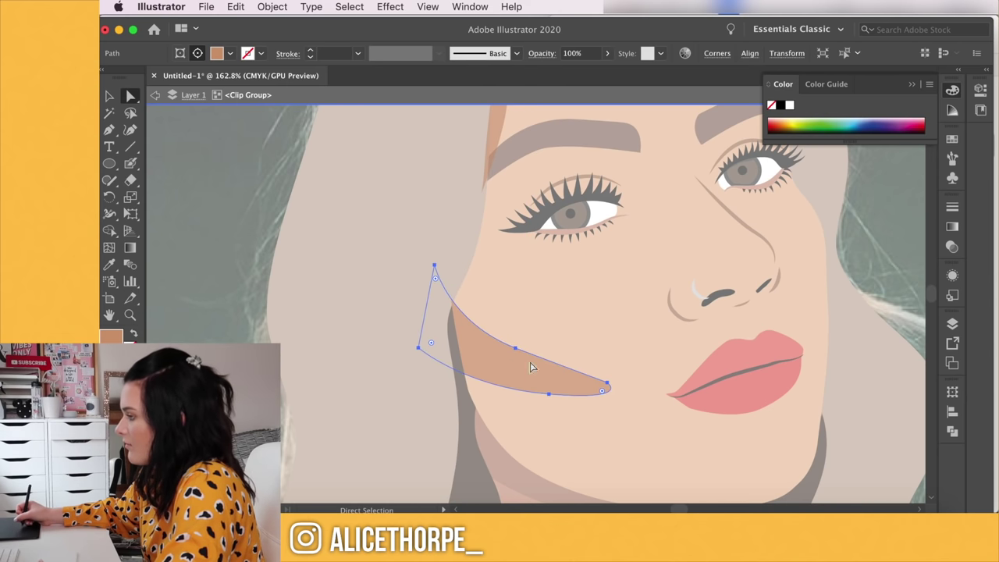
click(515, 347)
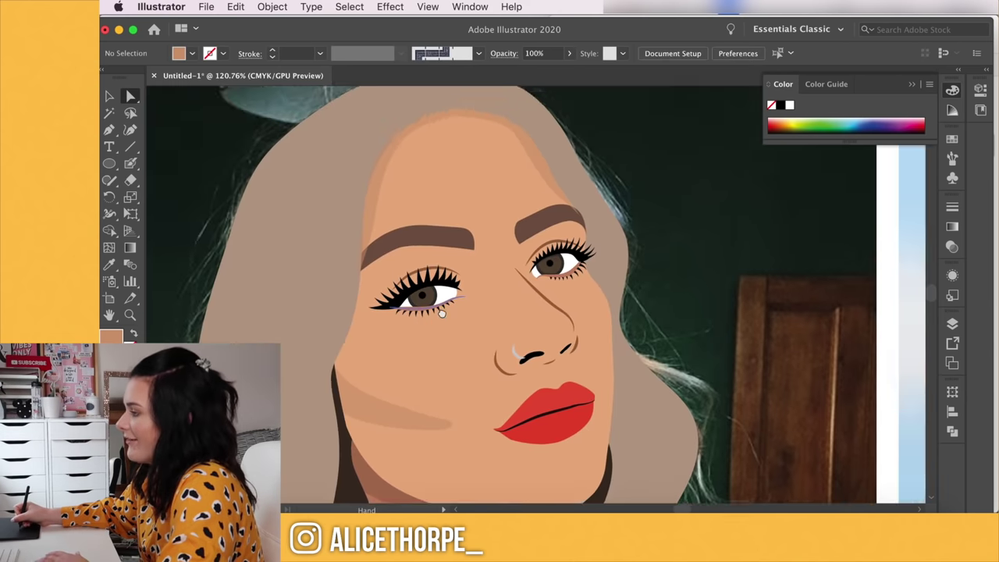
Fill the left eyebrow with a linear gradient fading from brown to transparent towards the nose, with the midpoint at 72.876%
drag(442, 311, 476, 286)
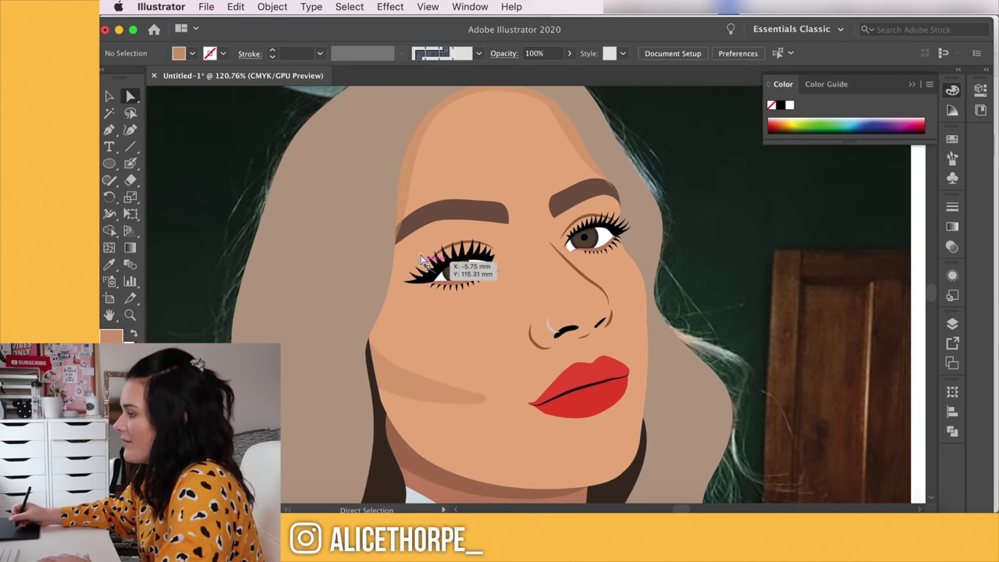
click(430, 219)
scroll(522, 227, up, 6)
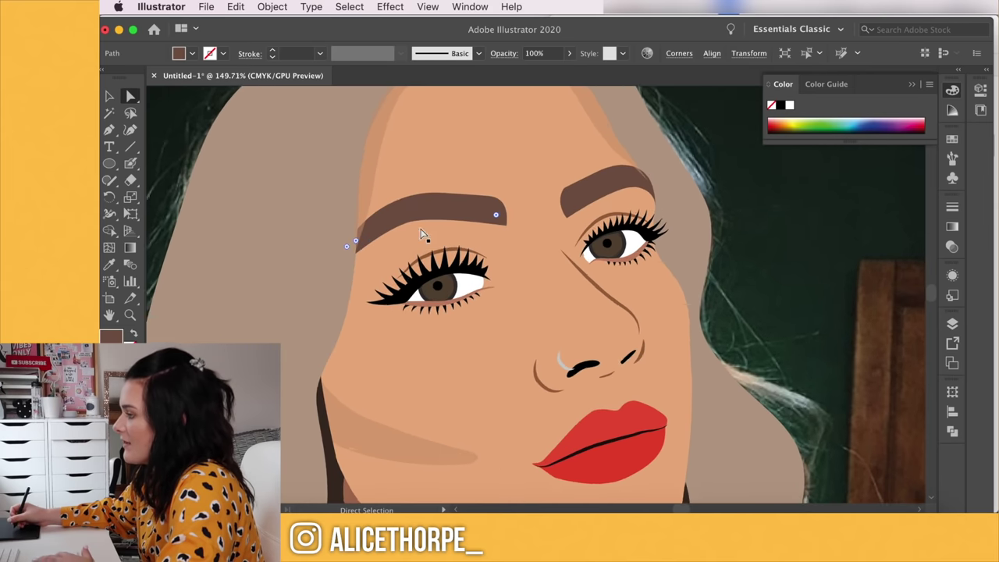
key(v)
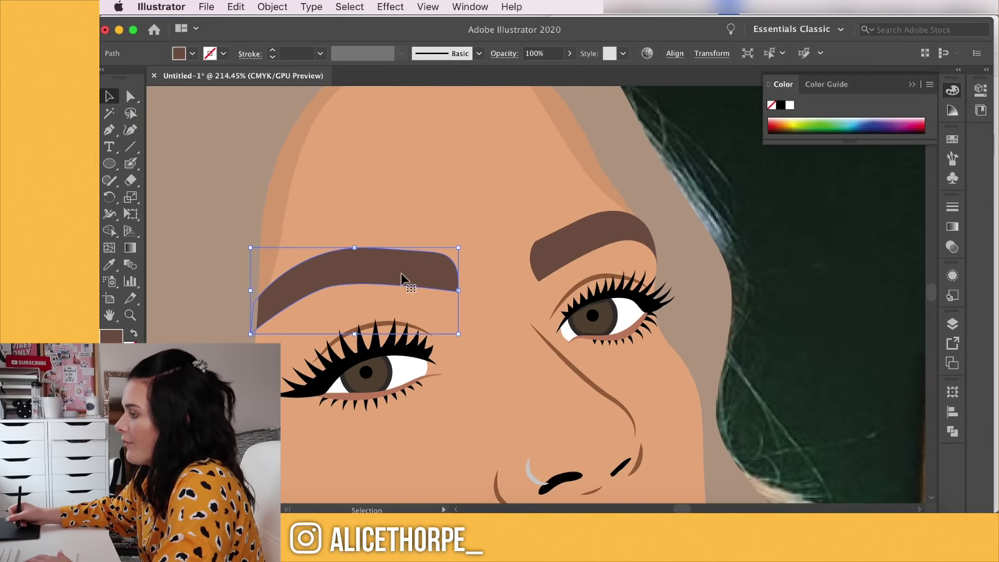
click(134, 249)
click(952, 226)
click(789, 228)
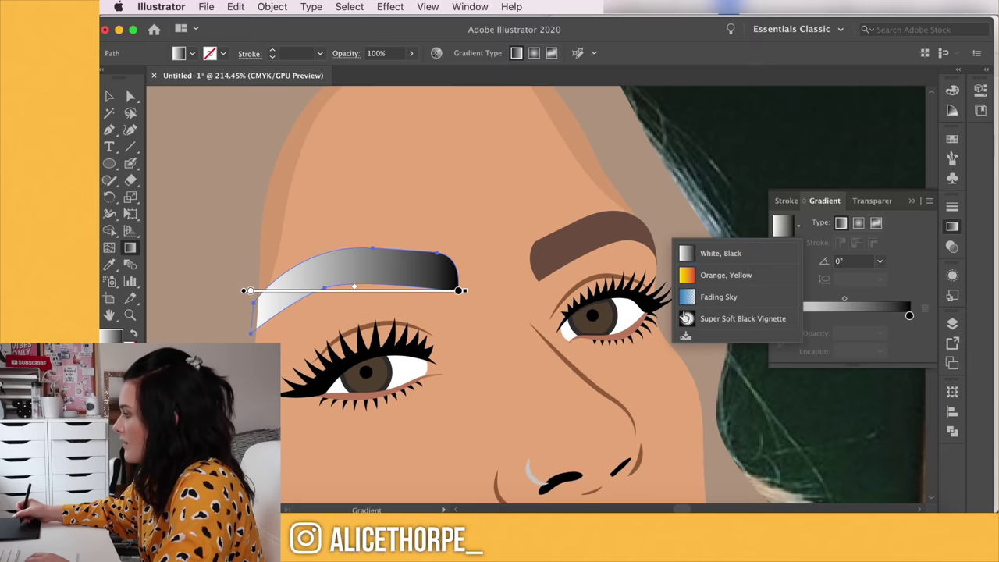
double_click(910, 315)
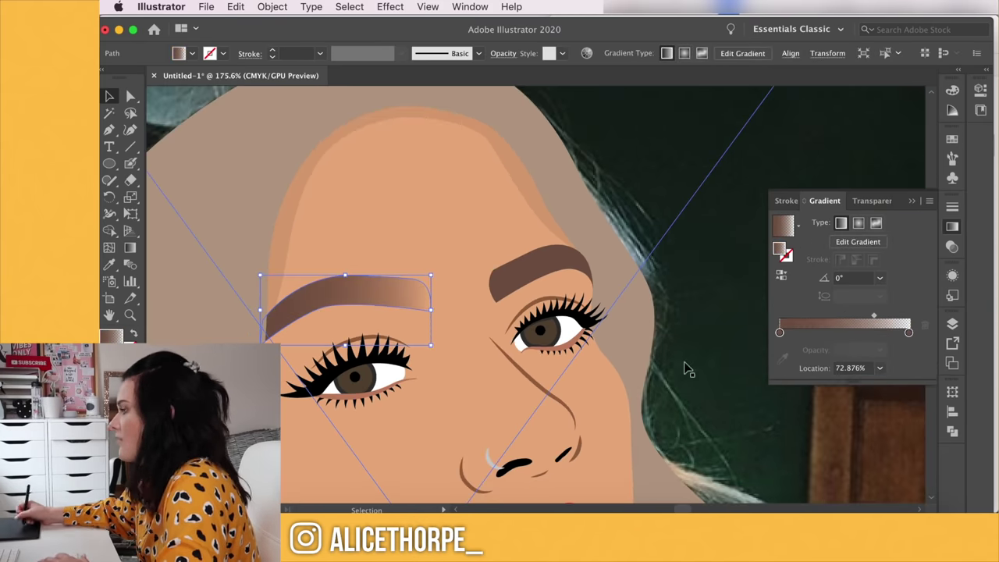
Apply the left eyebrow's gradient to the right eyebrow and reverse it so it fades towards the nose
scroll(539, 356, down, 3)
click(509, 308)
click(523, 307)
scroll(516, 305, up, 3)
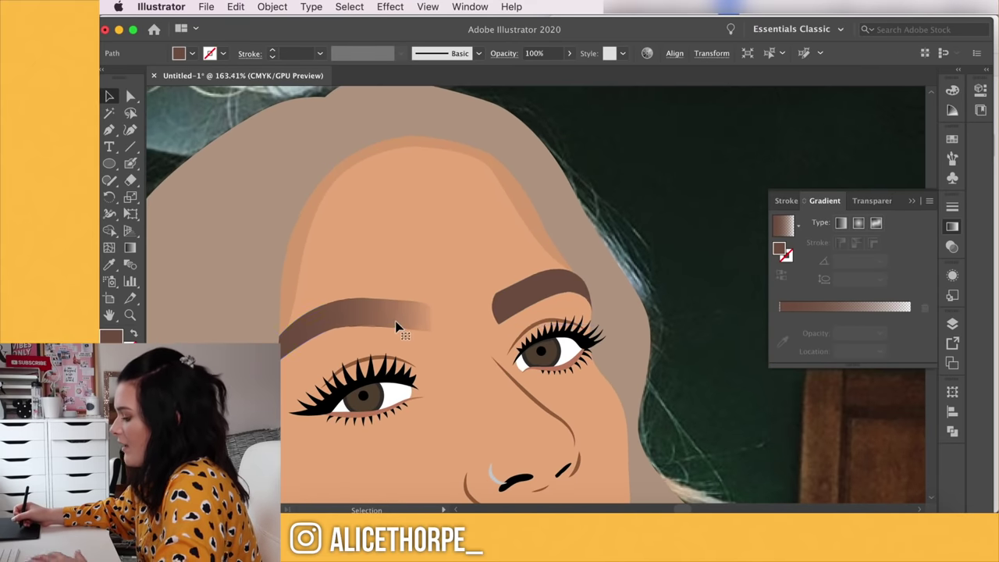
key(i)
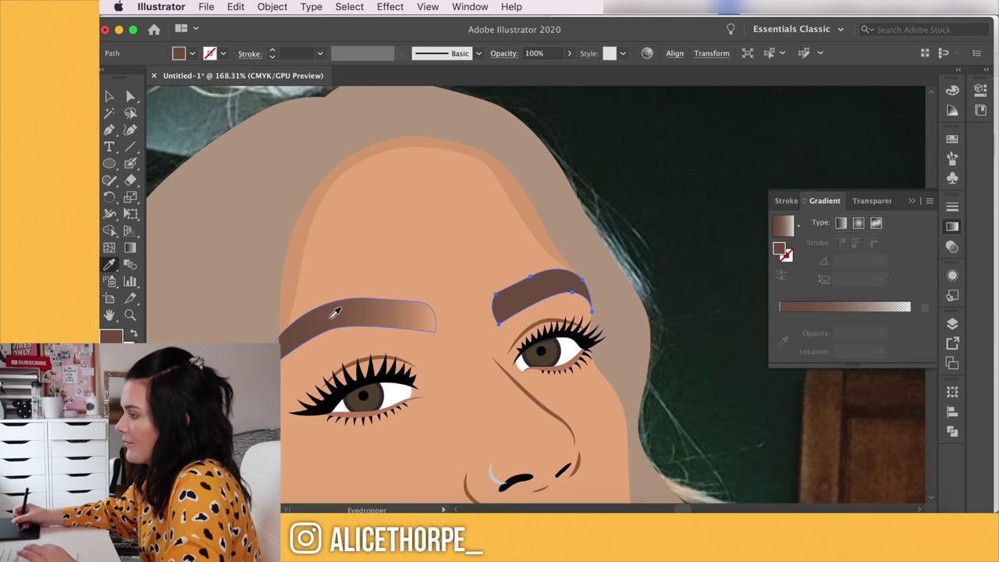
click(336, 312)
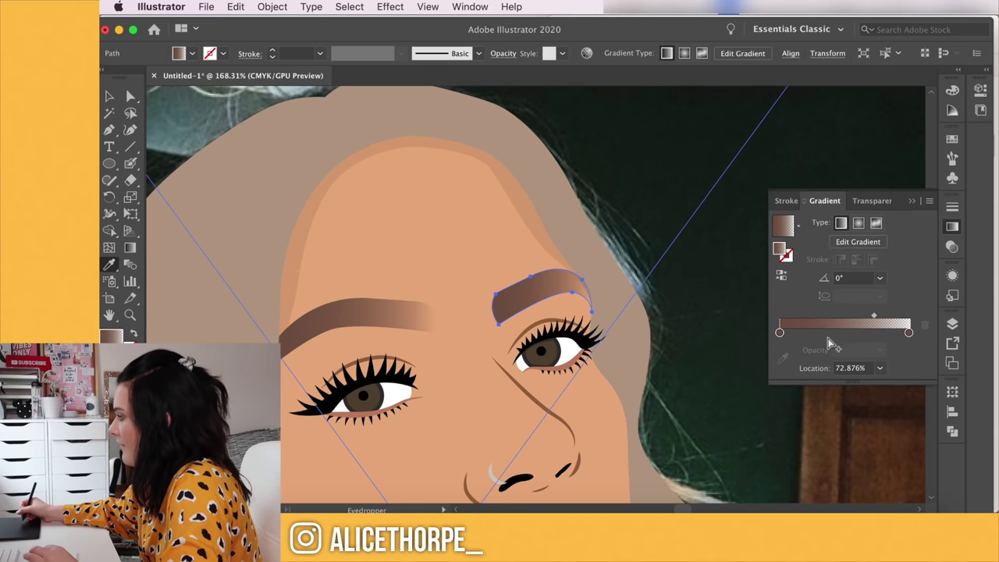
click(783, 280)
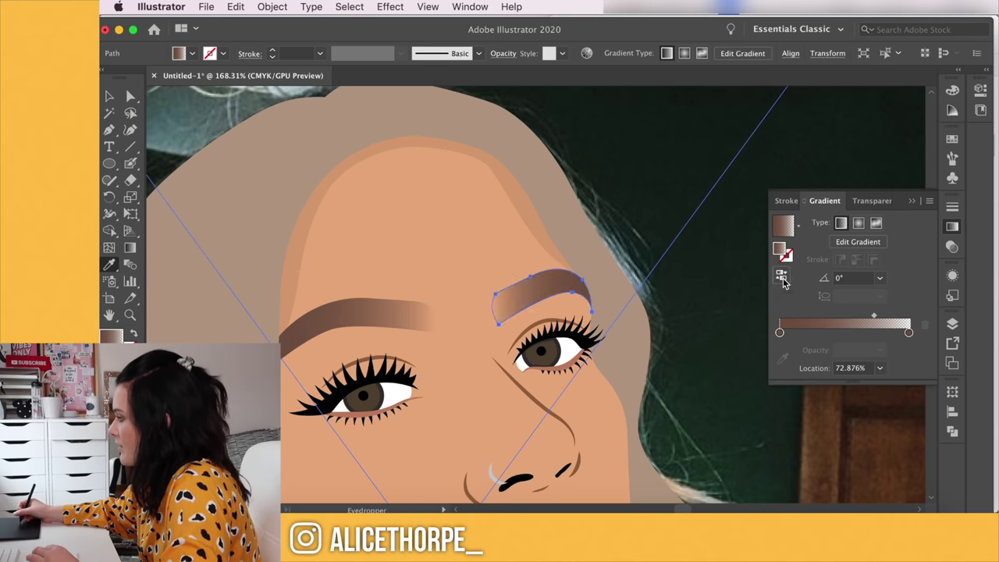
key(v)
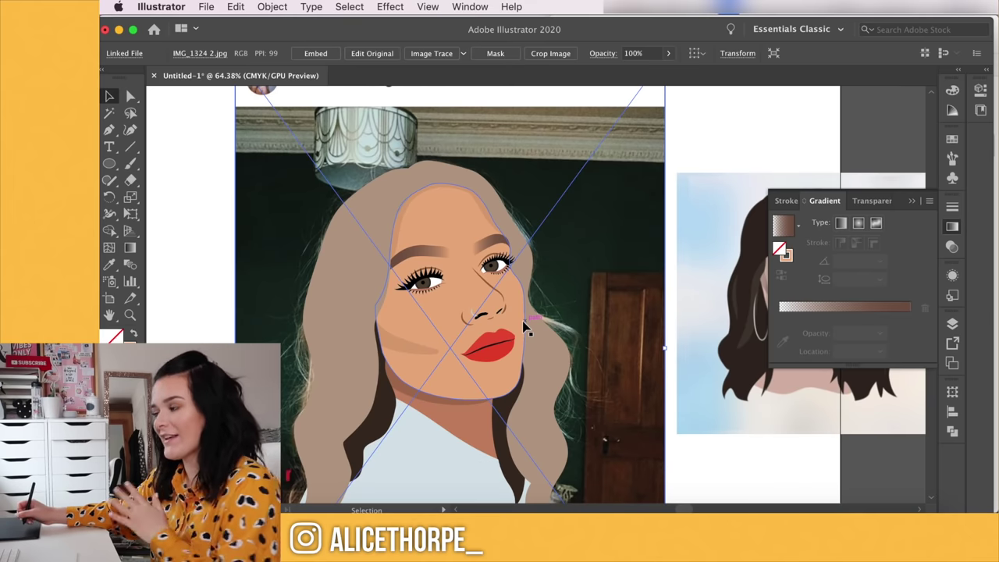
Bring the reference photo in front of the artwork to examine the light and shadow on the face
key(super+shift+])
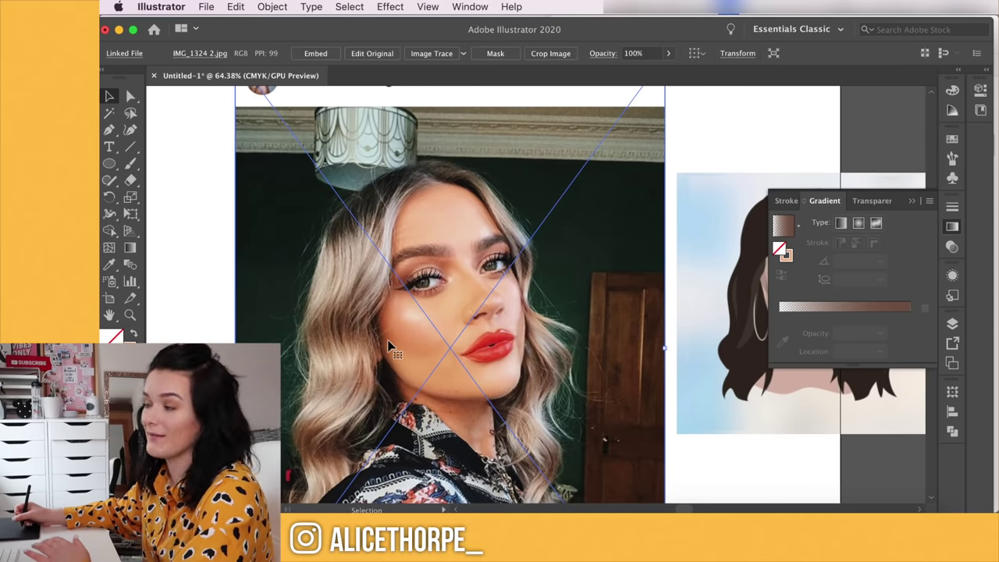
scroll(499, 328, up, 6)
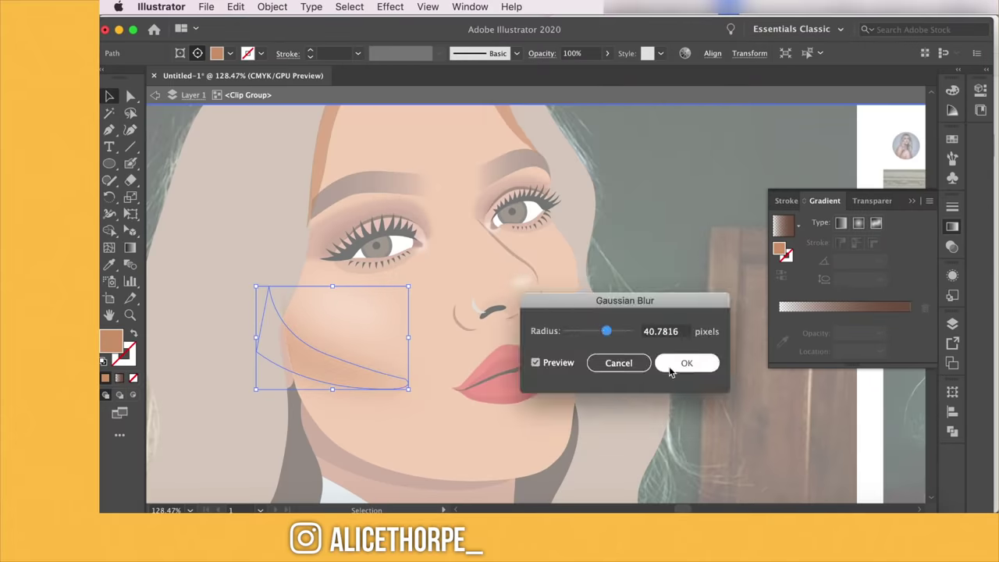
Apply a Gaussian Blur with a 40.7816 pixel radius to the cheek contour shape
click(680, 362)
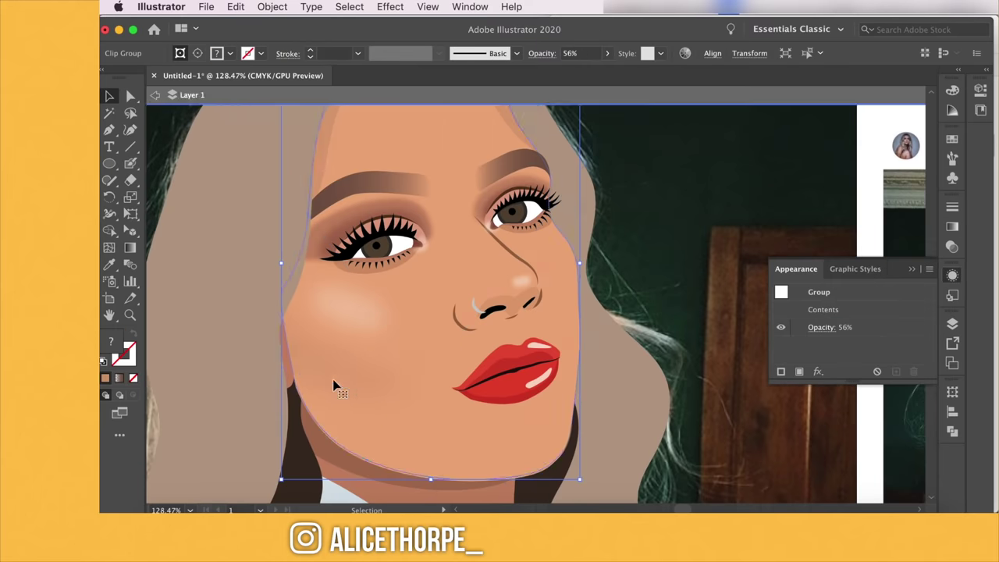
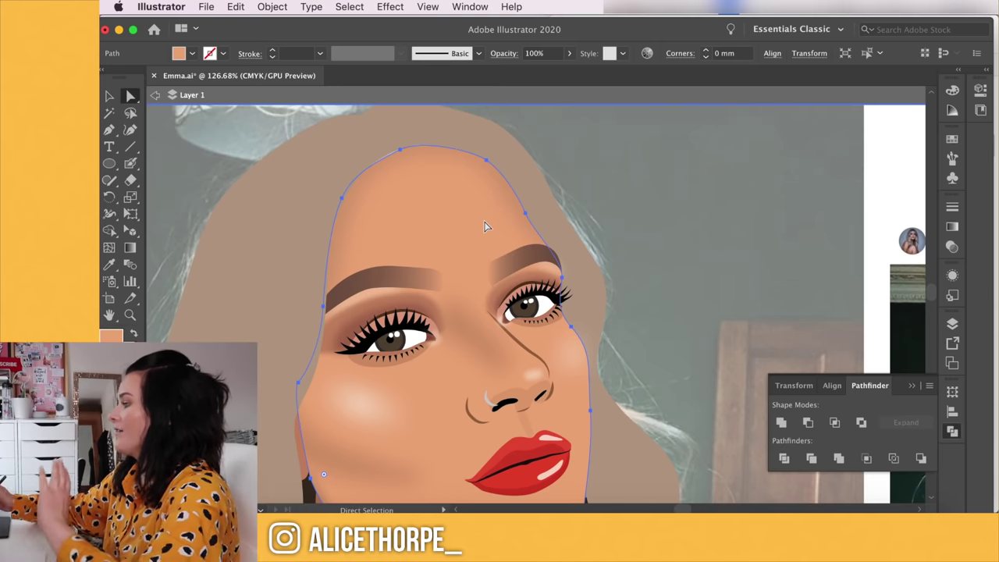
Leave isolation mode on Layer 1, show the whole portrait and deselect everything
click(726, 141)
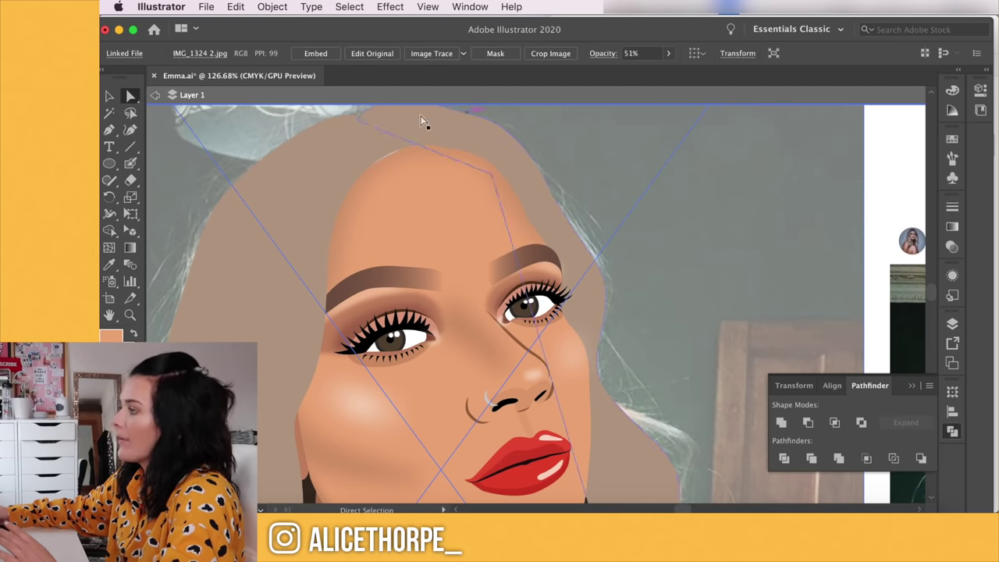
click(163, 95)
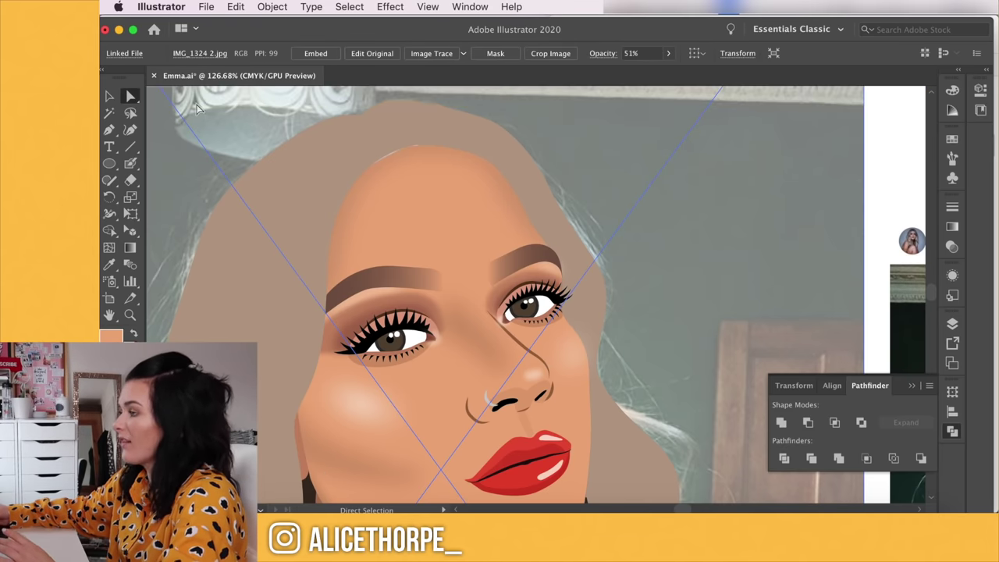
key(super+0)
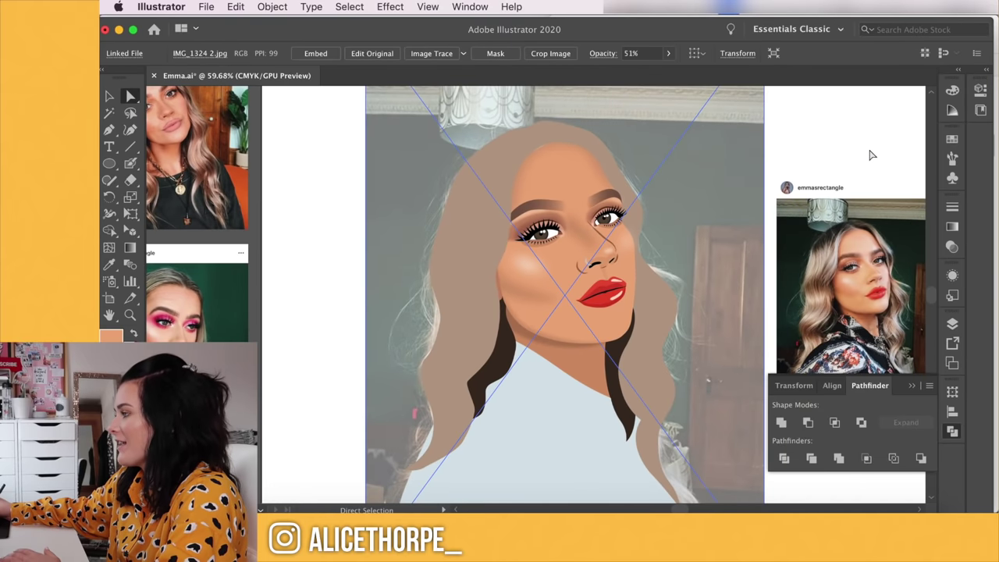
click(851, 144)
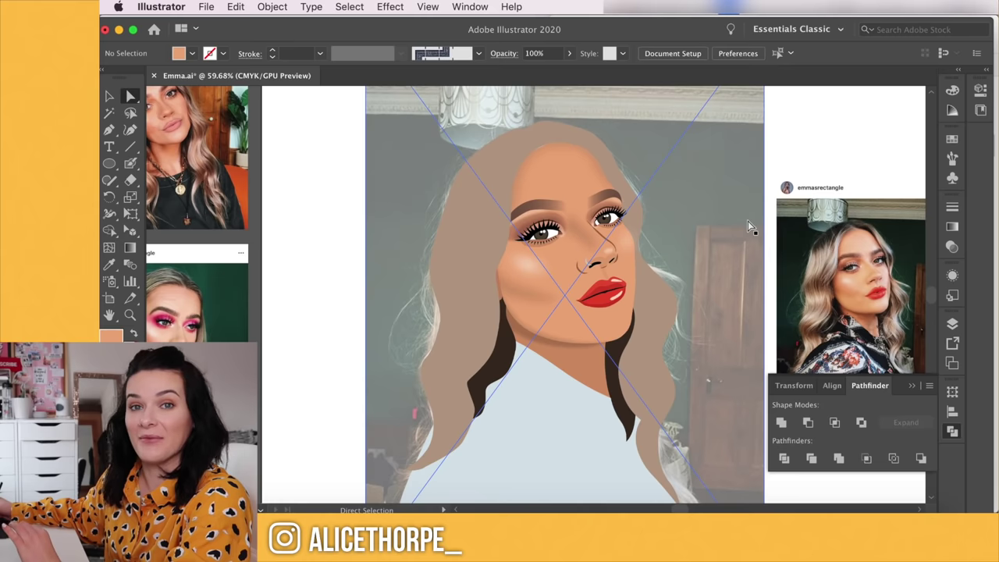
Bring the reference photo in front of the artwork and set its opacity to 100%
drag(701, 302, 663, 297)
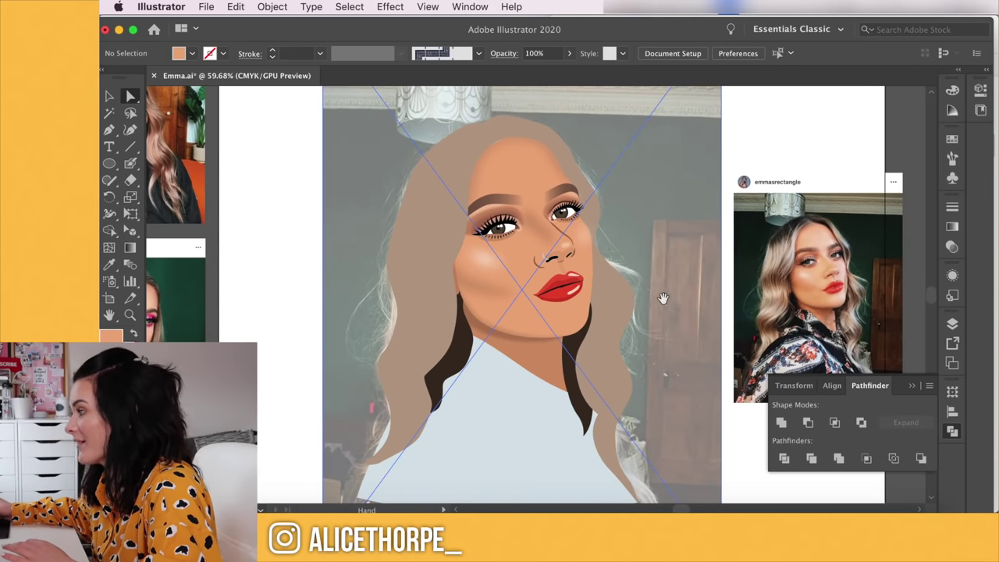
drag(482, 268, 492, 304)
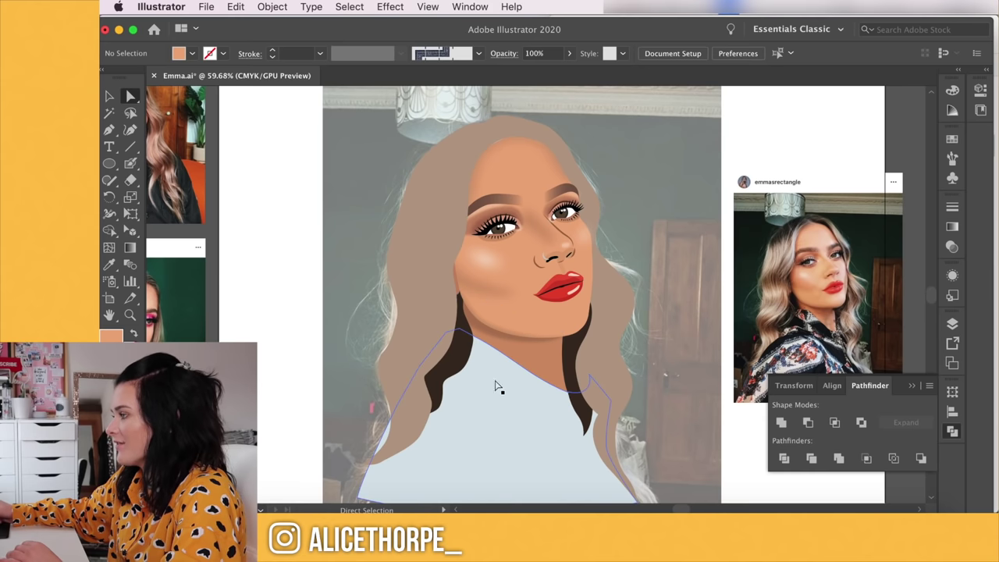
drag(629, 330, 601, 344)
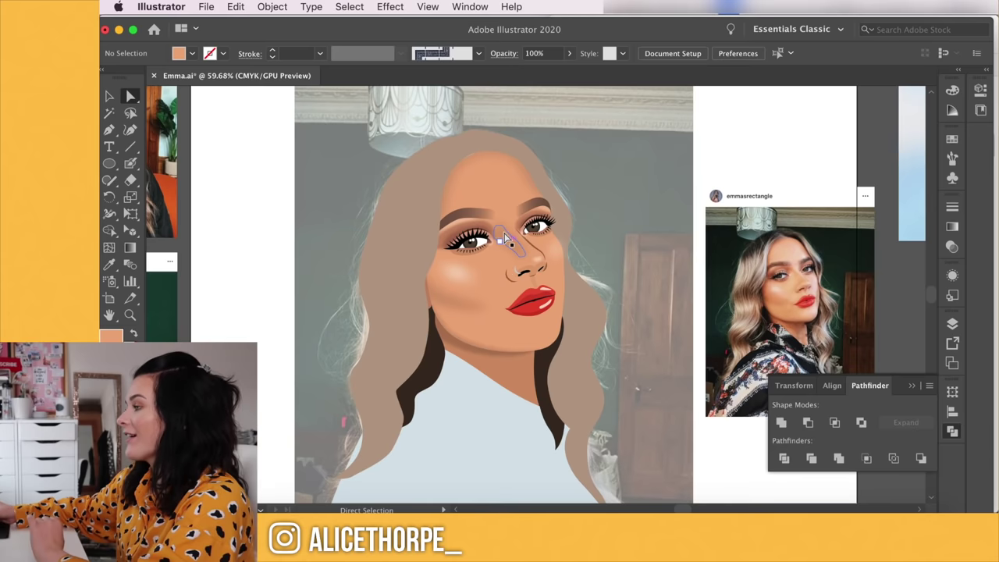
click(667, 156)
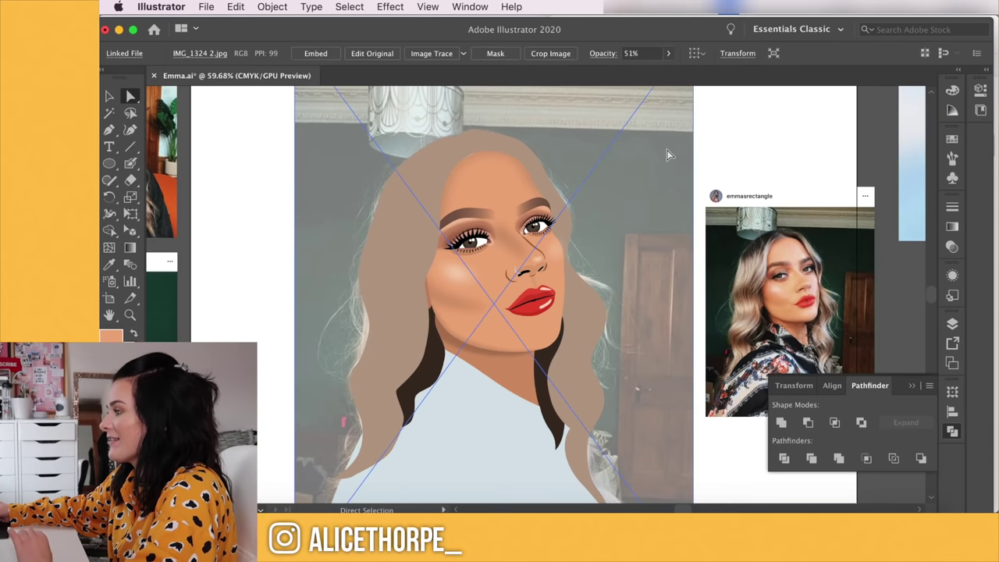
key(super)
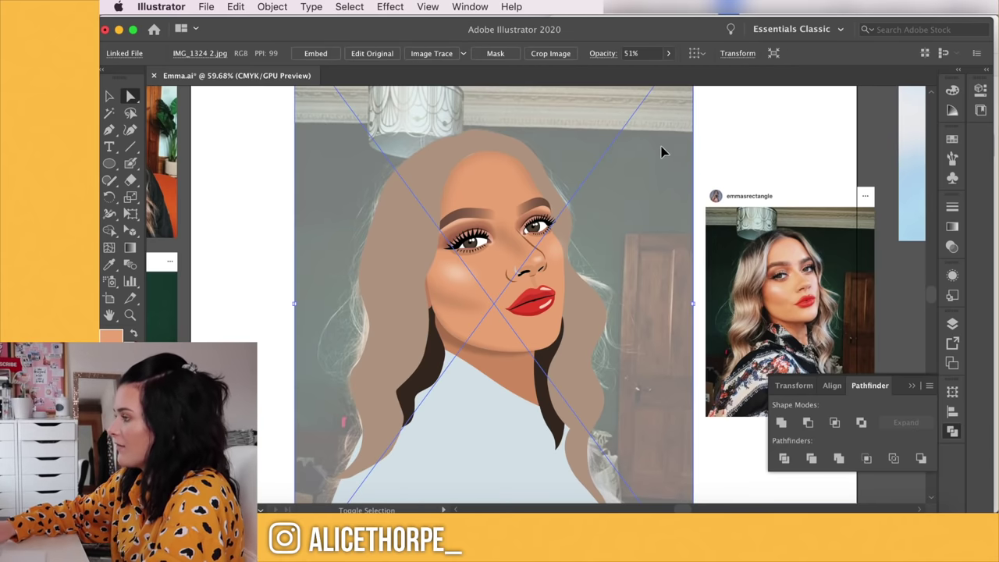
key(shift+super+])
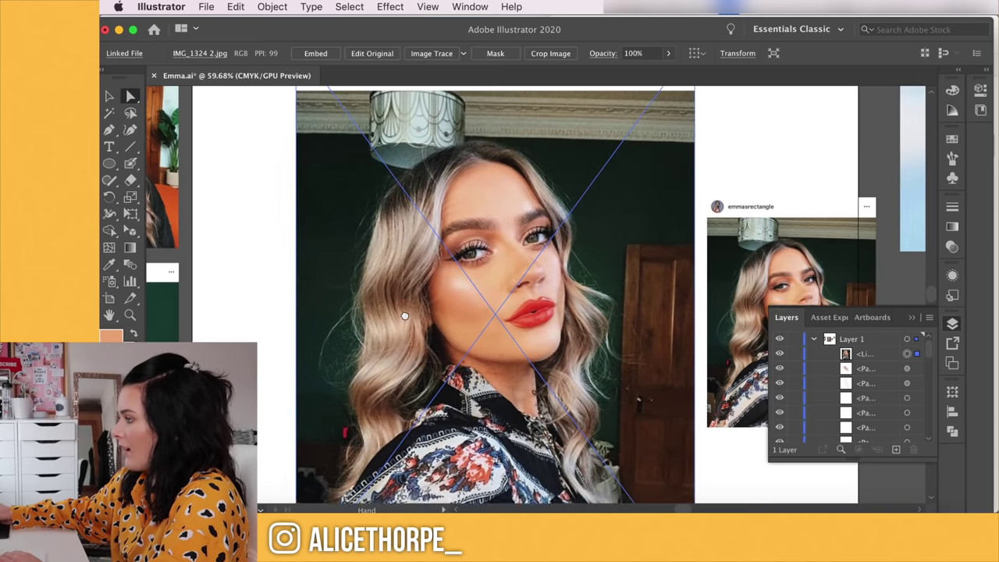
Trace the dark root area left of the parting with the Pen tool, giving it jagged strand tips and closing it around the crown
drag(404, 315, 408, 325)
scroll(482, 159, up, 4)
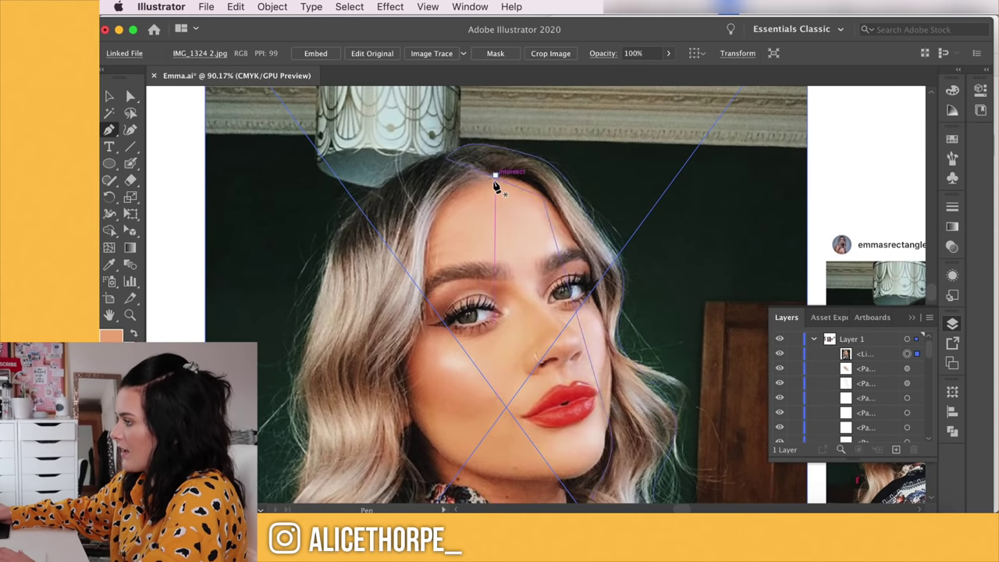
click(496, 178)
scroll(441, 209, up, 6)
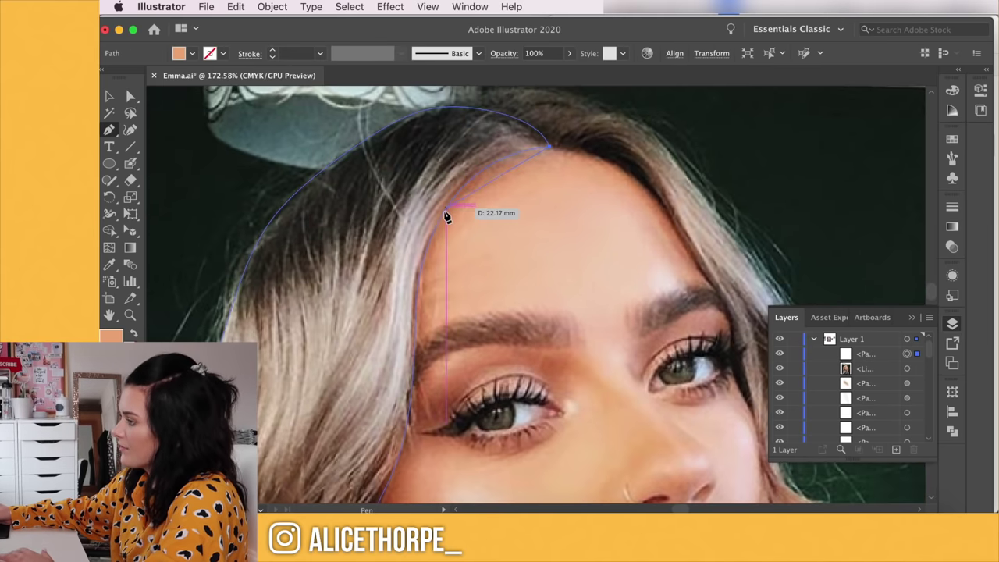
drag(447, 211, 484, 167)
scroll(458, 184, up, 1)
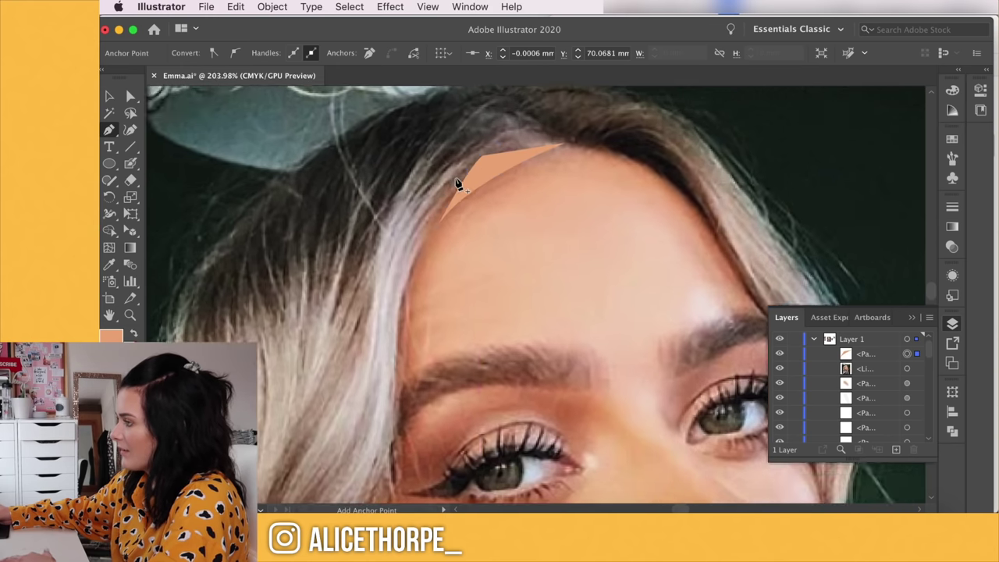
scroll(458, 184, up, 2)
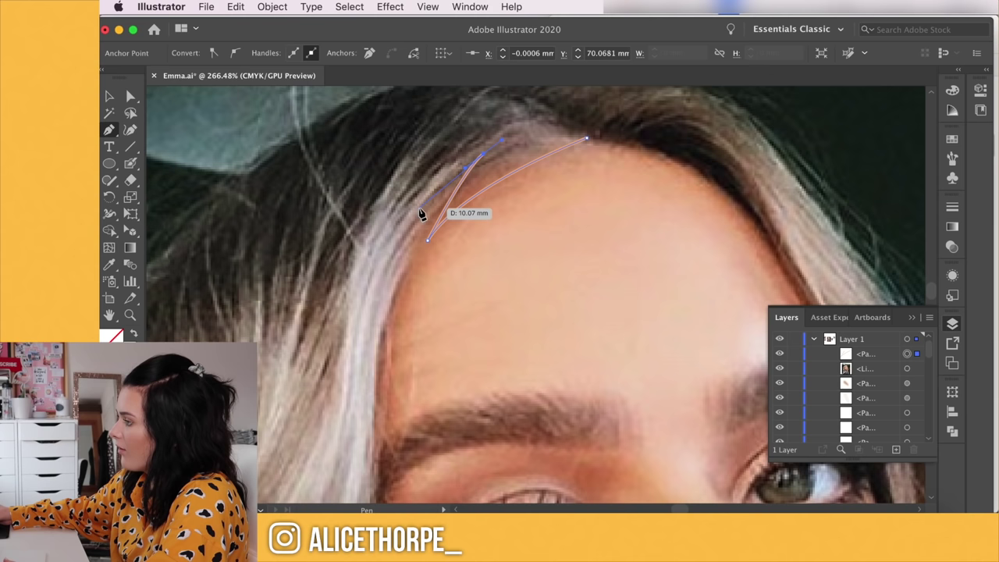
mouse_move(490, 133)
mouse_down()
mouse_move(503, 124)
mouse_move(470, 107)
mouse_up()
click(394, 211)
click(441, 151)
click(332, 315)
click(315, 370)
click(330, 202)
drag(281, 220, 288, 192)
click(257, 393)
click(259, 256)
drag(243, 273, 248, 253)
click(236, 365)
click(224, 364)
drag(224, 365, 339, 288)
click(318, 316)
click(288, 276)
click(290, 312)
click(264, 278)
click(227, 302)
click(197, 362)
click(698, 274)
Fill the traced root shape with a dark colour sampled from the reference photo
scroll(518, 246, down, 6)
key(i)
click(624, 238)
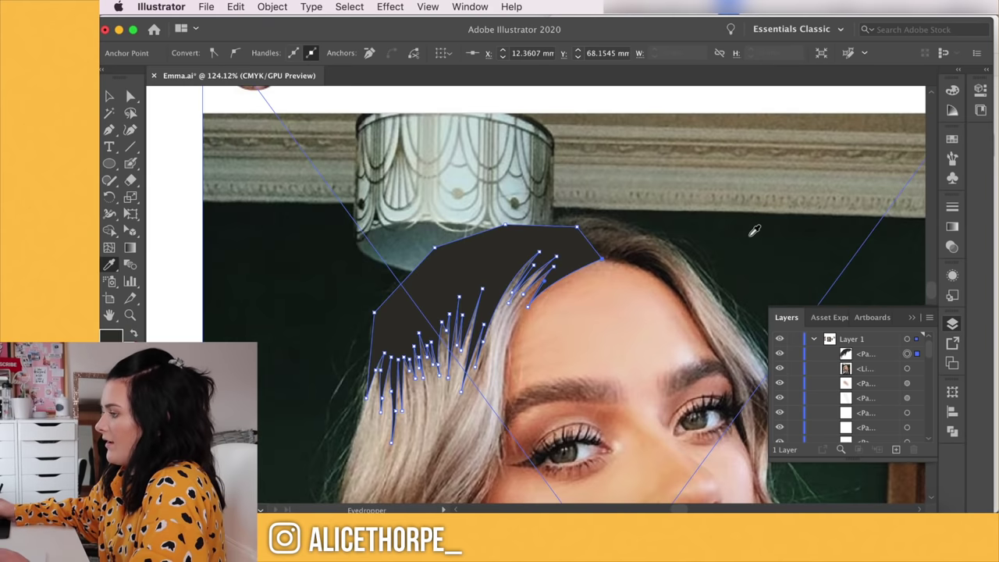
Send the reference photo behind the artwork
key(v)
click(728, 183)
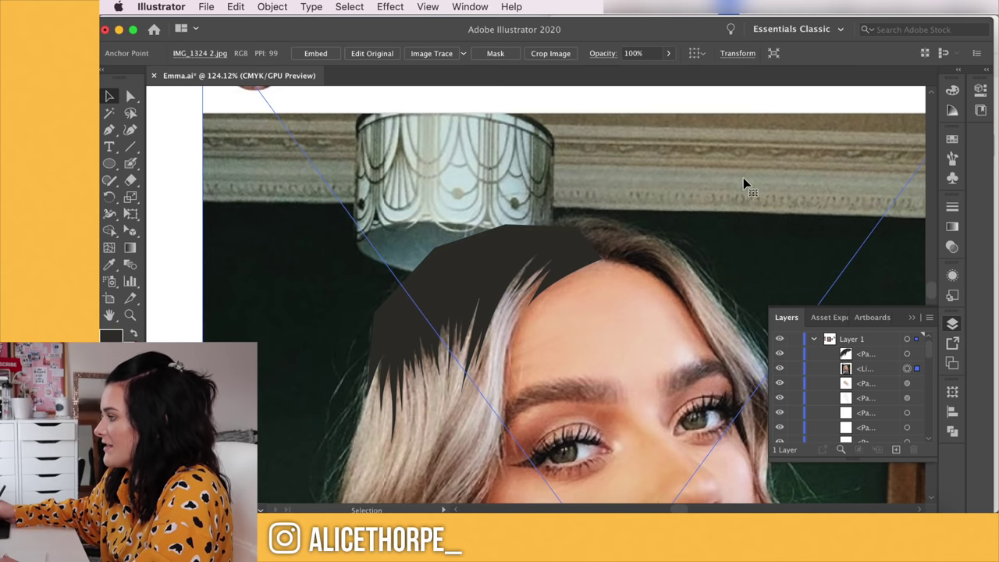
key(super+shift+bracketleft)
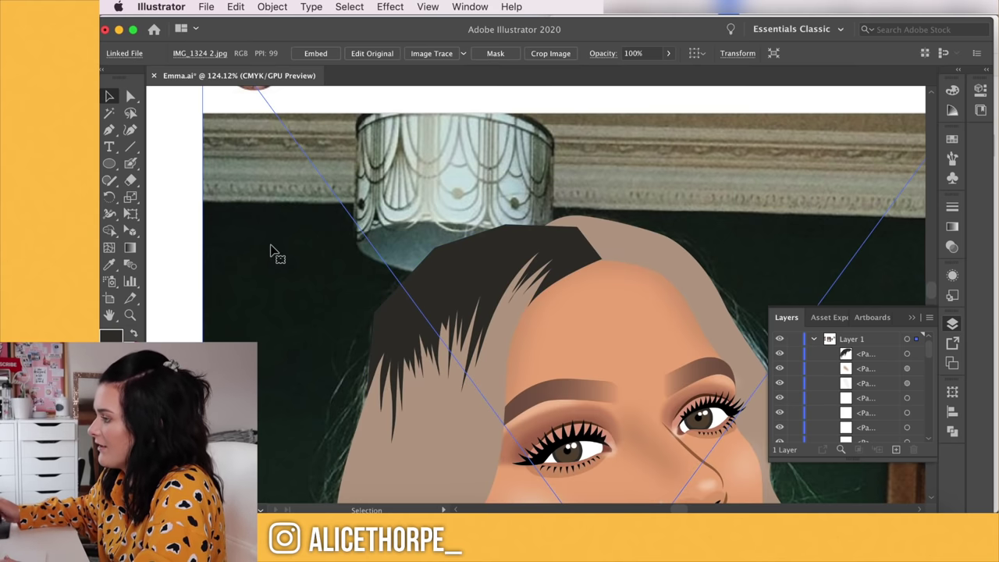
Paste a copy of the left hair shape in front and clip the dark root shape to it
drag(330, 383, 320, 357)
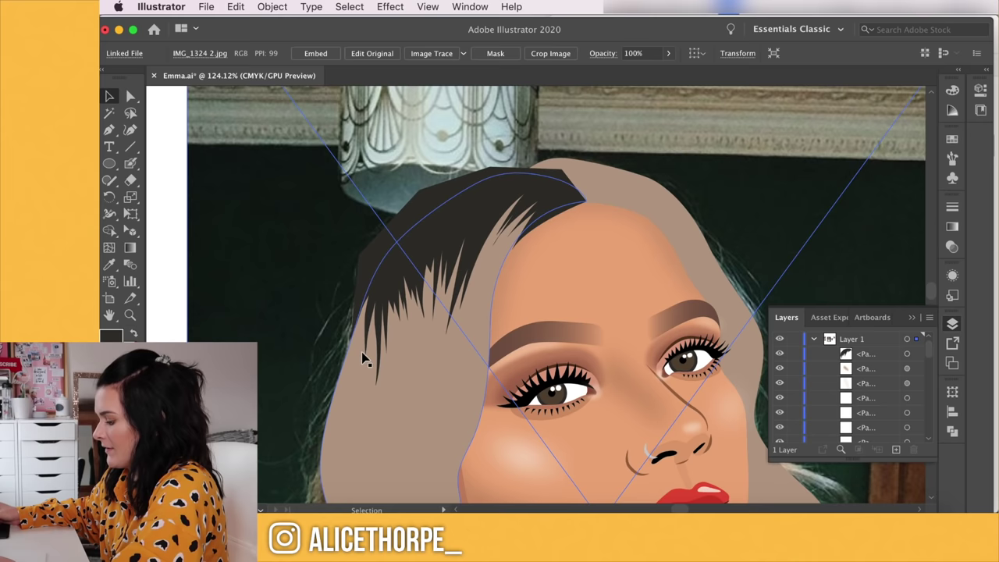
click(421, 386)
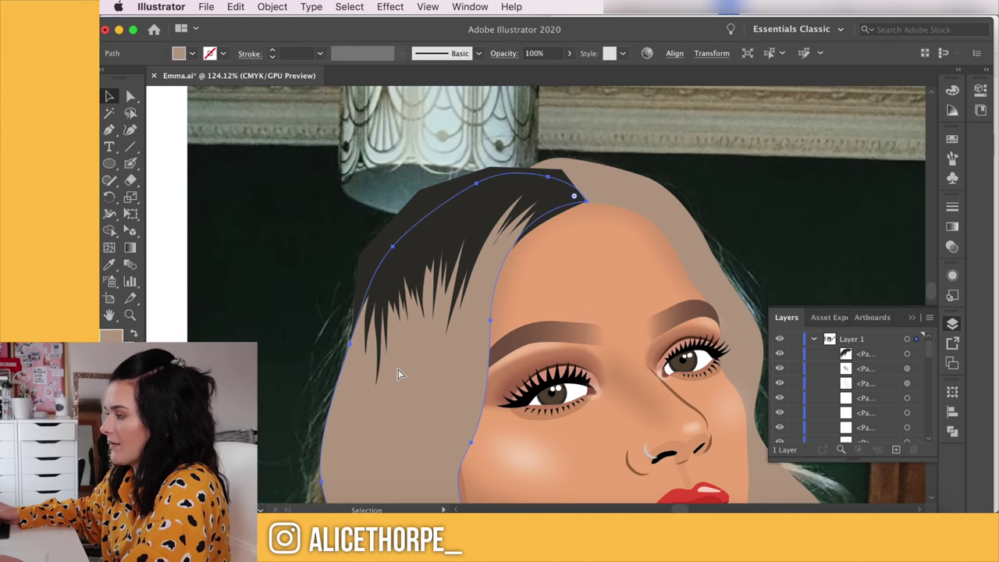
key(super+x)
click(236, 7)
key(super+b)
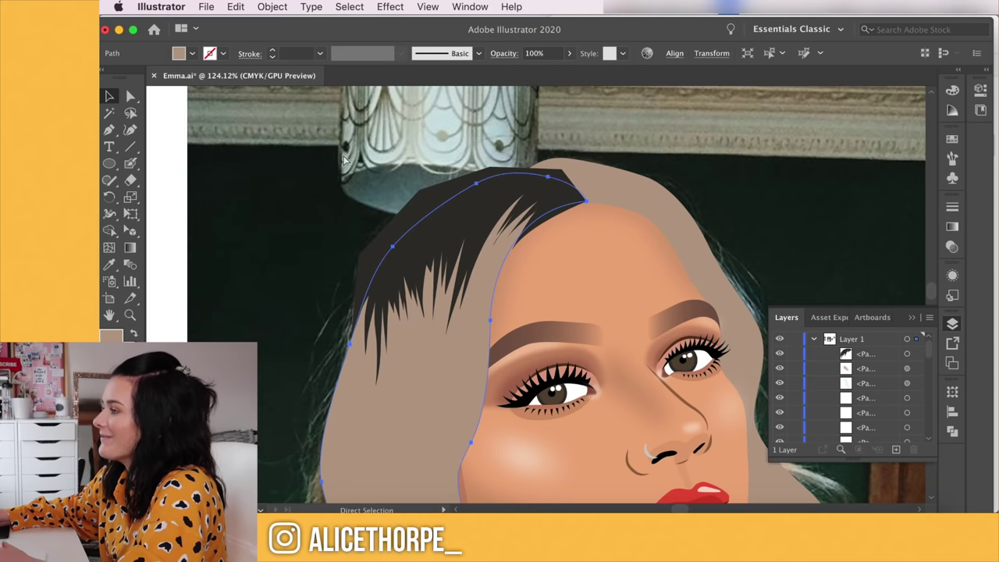
click(235, 6)
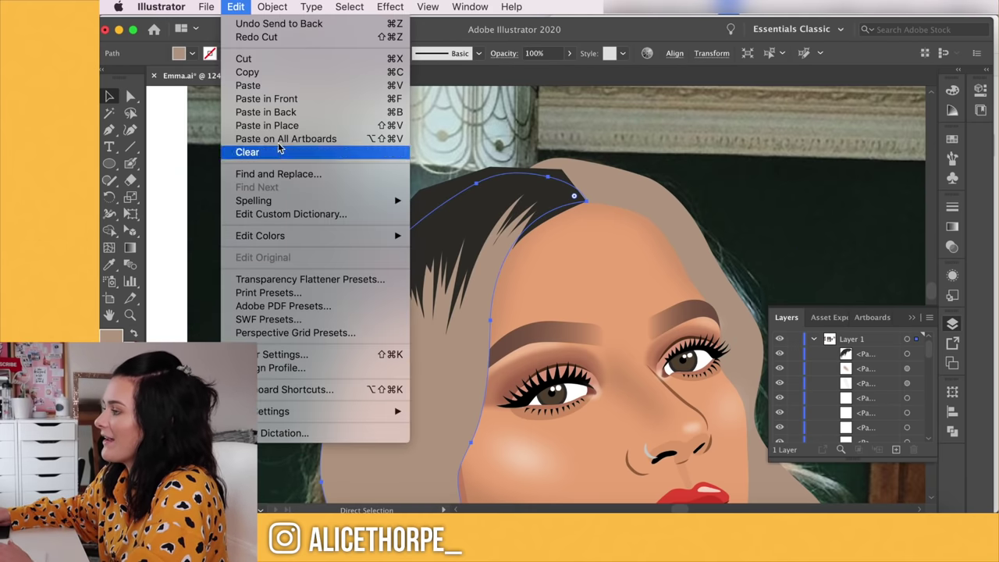
click(273, 99)
key(v)
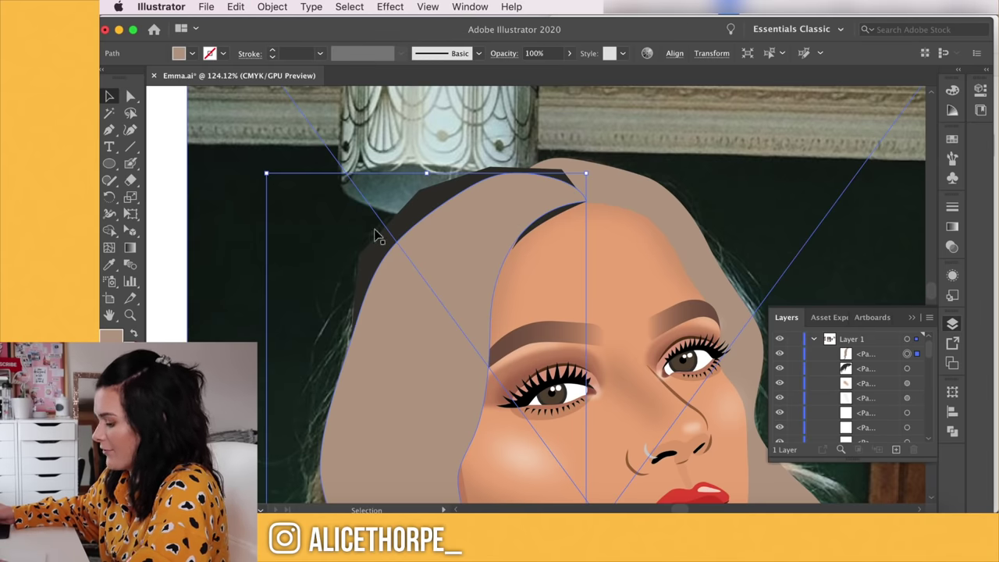
shift+click(417, 224)
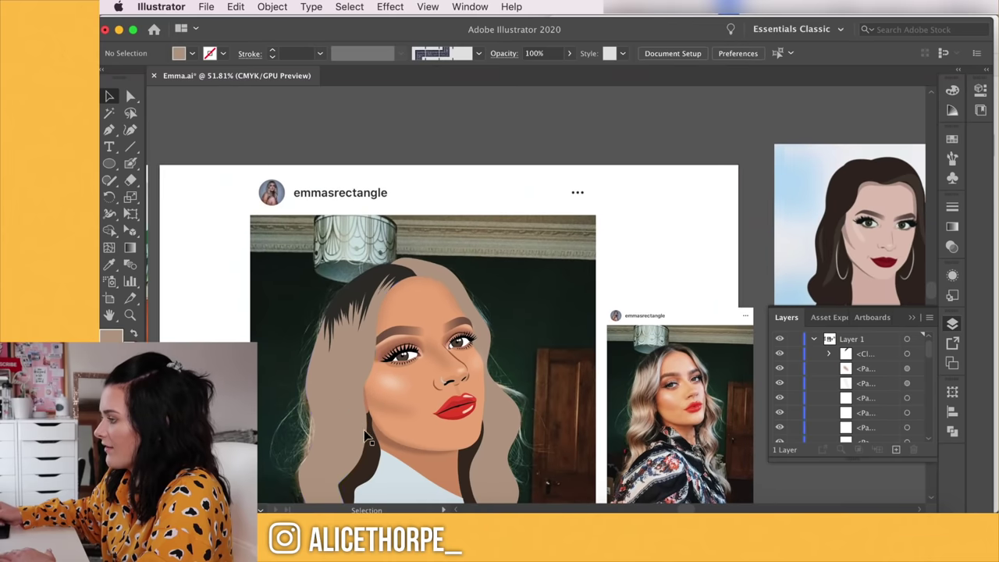
Trace the dark root shape on the right side of the parting over the reference photo with the Pen tool
scroll(356, 415, down, 2)
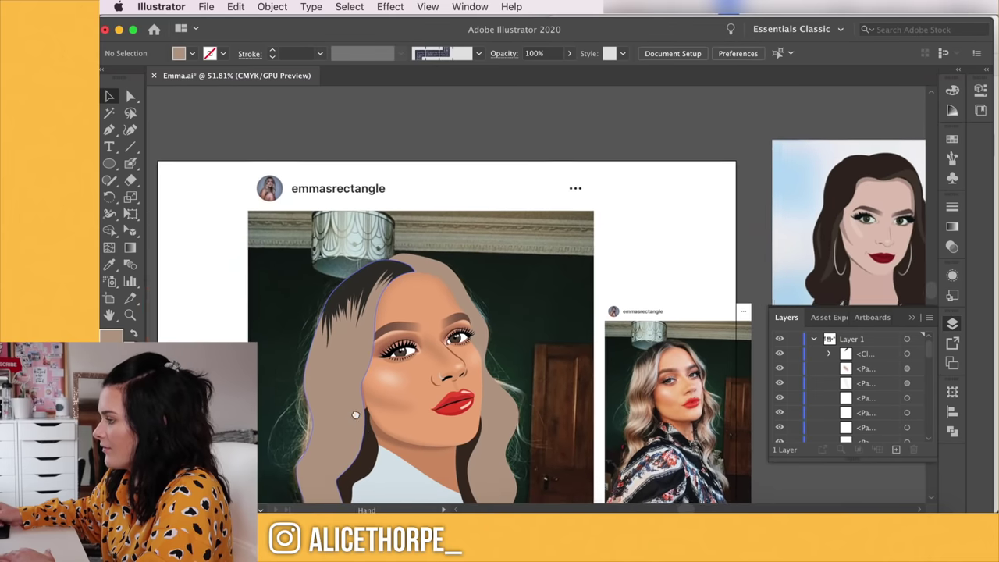
scroll(351, 437, up, 3)
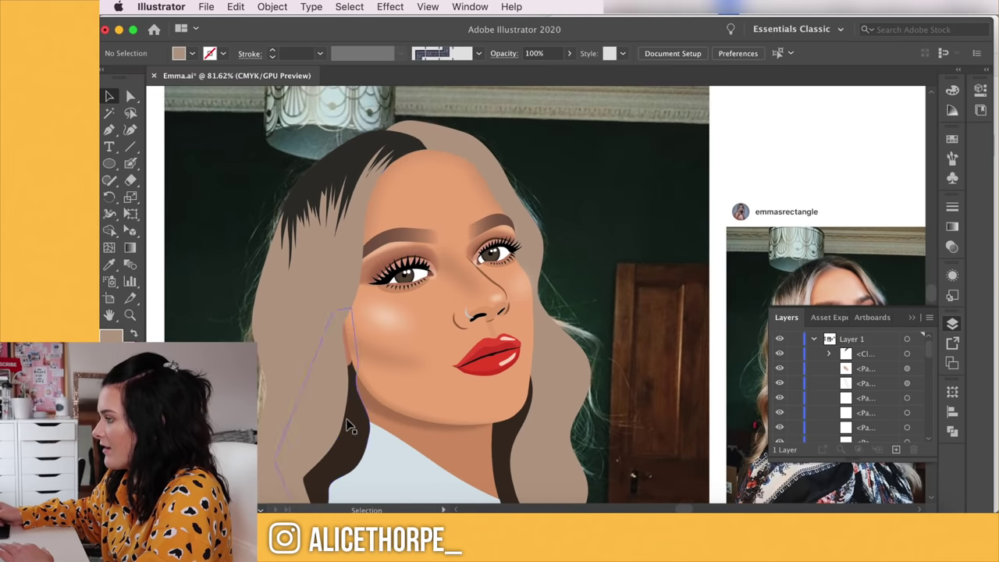
drag(404, 357, 298, 401)
scroll(300, 400, down, 1)
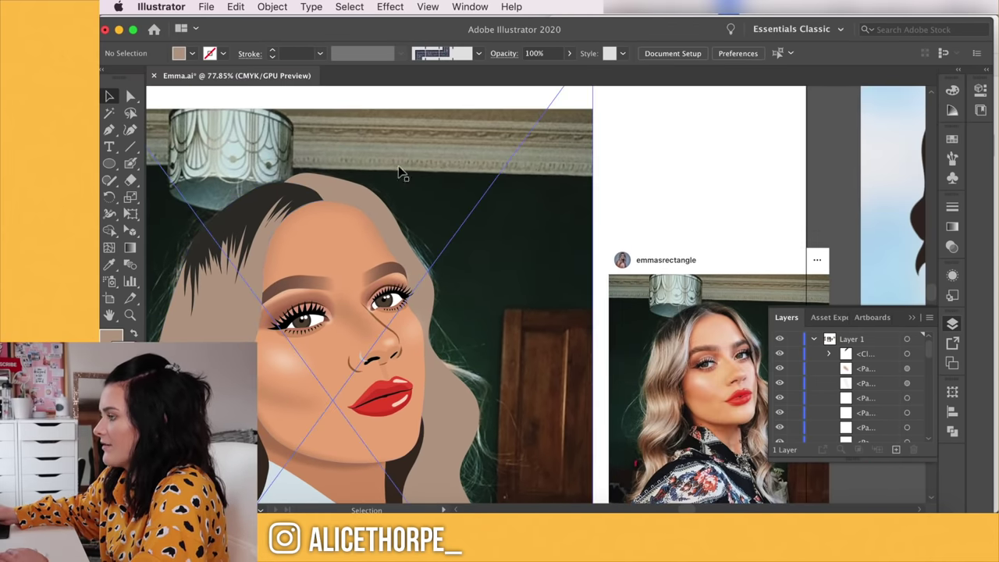
mouse_move(370, 297)
mouse_down()
mouse_move(413, 250)
mouse_move(387, 288)
mouse_up()
scroll(406, 220, up, 4)
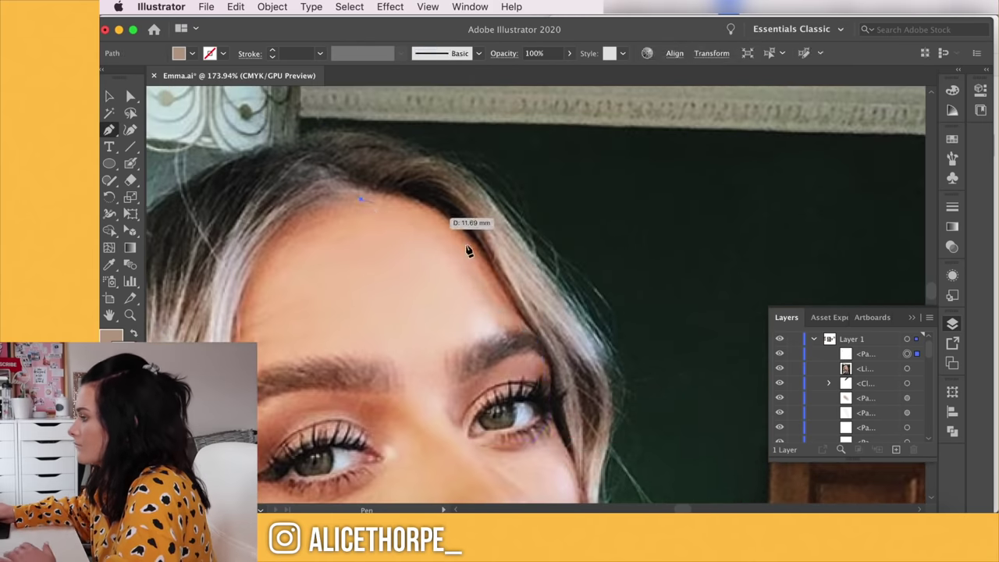
click(544, 337)
drag(426, 164, 398, 158)
drag(375, 199, 368, 211)
click(361, 197)
click(470, 164)
click(365, 201)
click(260, 143)
click(398, 116)
key(v)
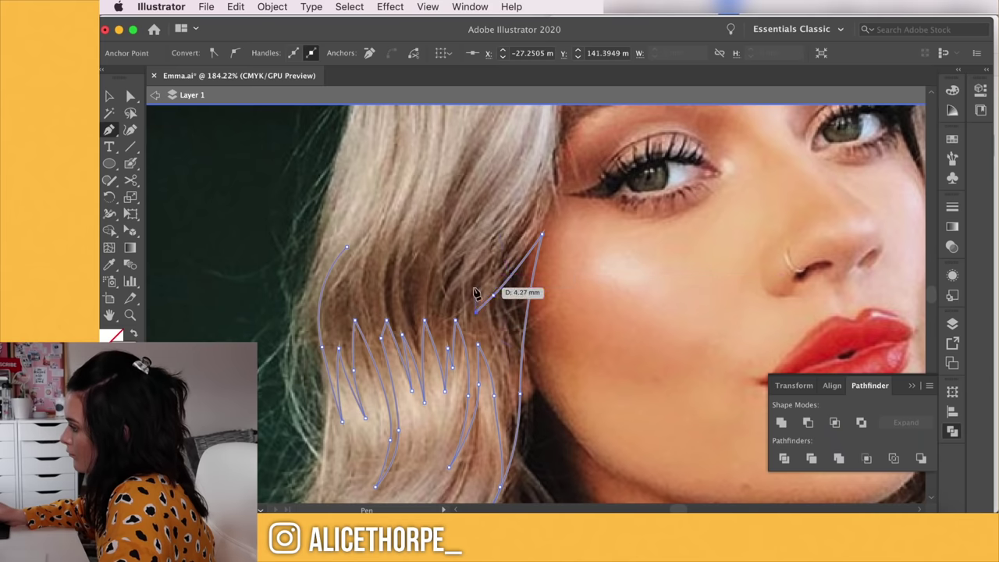
Trace a jagged shadow shape across the middle wave of the hair on the left side of the face
click(443, 271)
click(408, 235)
click(383, 235)
click(368, 292)
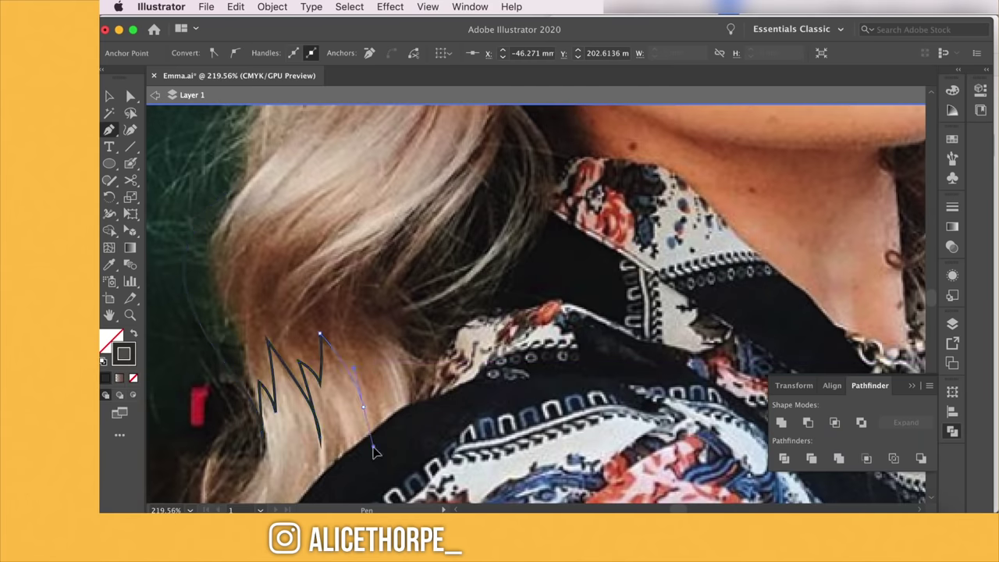
Trace a jagged shadow shape around the lower curl of the hair on the left, above the shoulder
drag(363, 406, 374, 449)
click(376, 358)
click(414, 246)
click(445, 193)
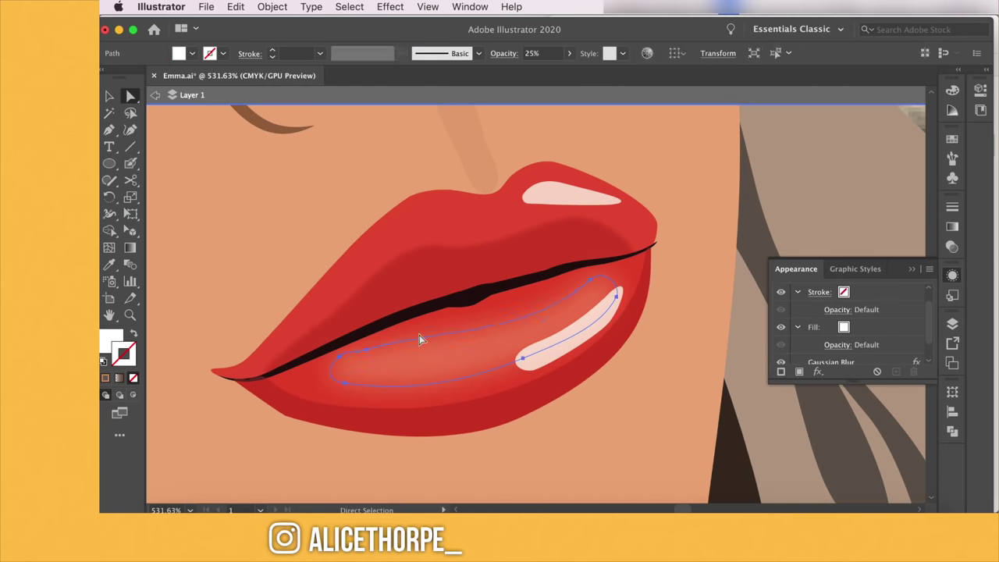
Compare the illustration with the reference photo by alternately bringing the photo in front of the artwork and sending it behind
drag(332, 303, 431, 224)
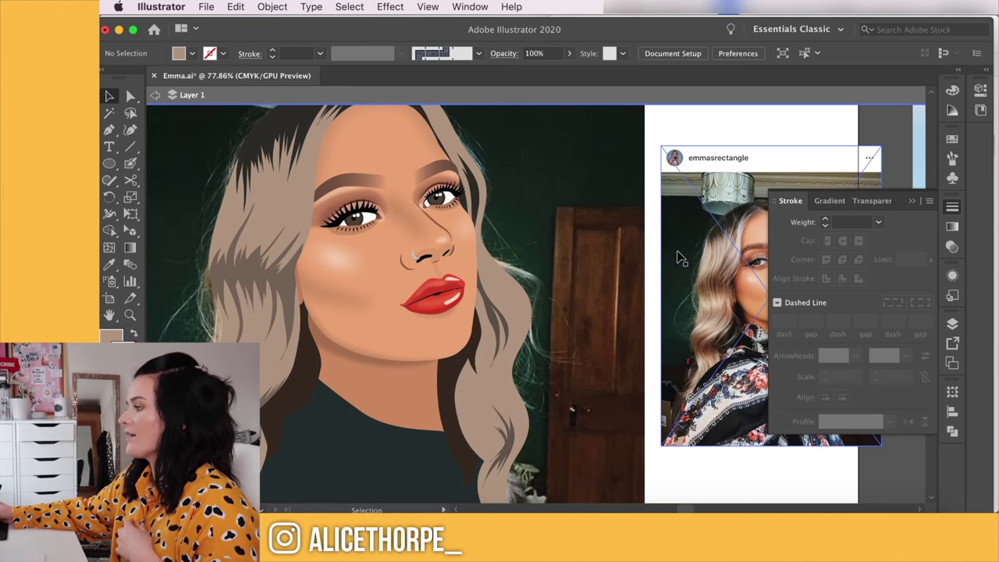
click(626, 246)
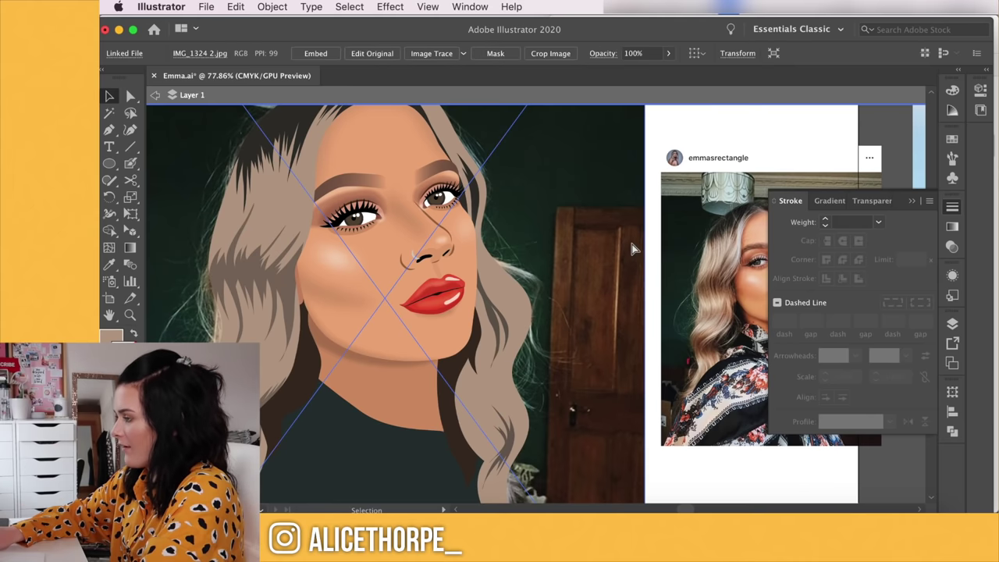
key(super+shift+bracketright)
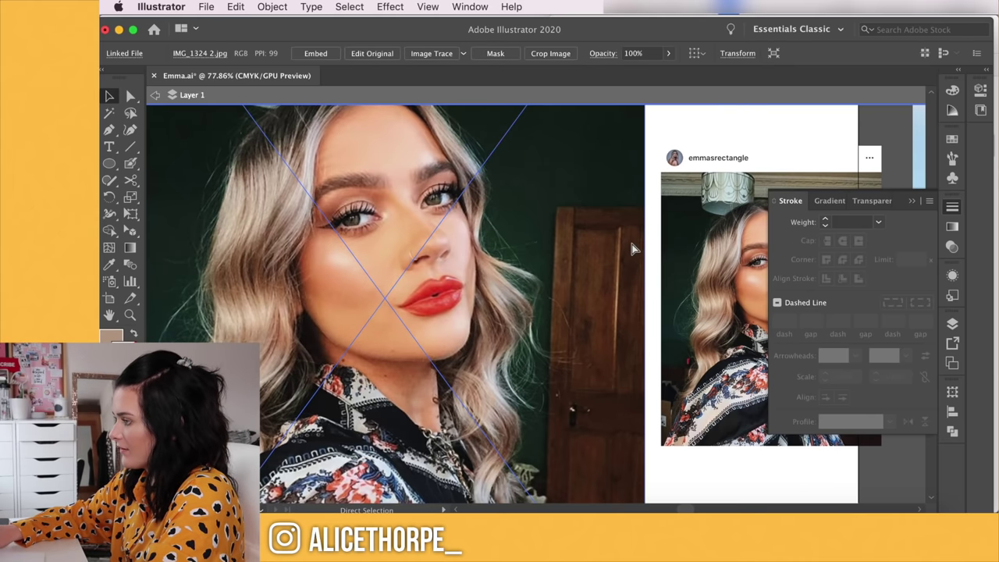
key(super+shift+bracketleft)
key(super+shift+bracketright)
key(super+shift+bracketleft)
key(super+shift+bracketright)
key(super+shift+bracketleft)
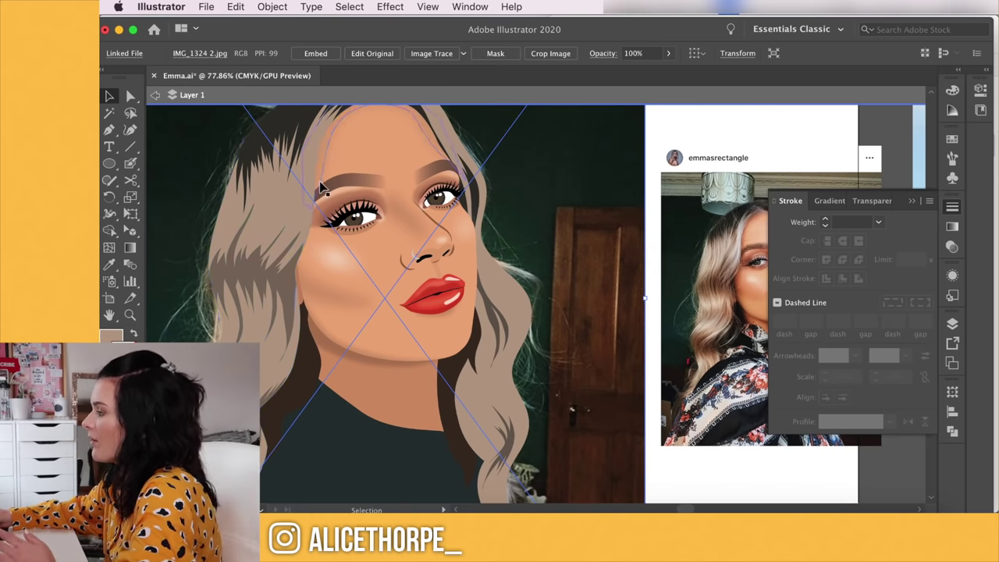
Leave isolation mode and trace face-framing hair sections with pointed strands down both sides of the forehead over the reference photo
click(160, 101)
drag(263, 207, 288, 246)
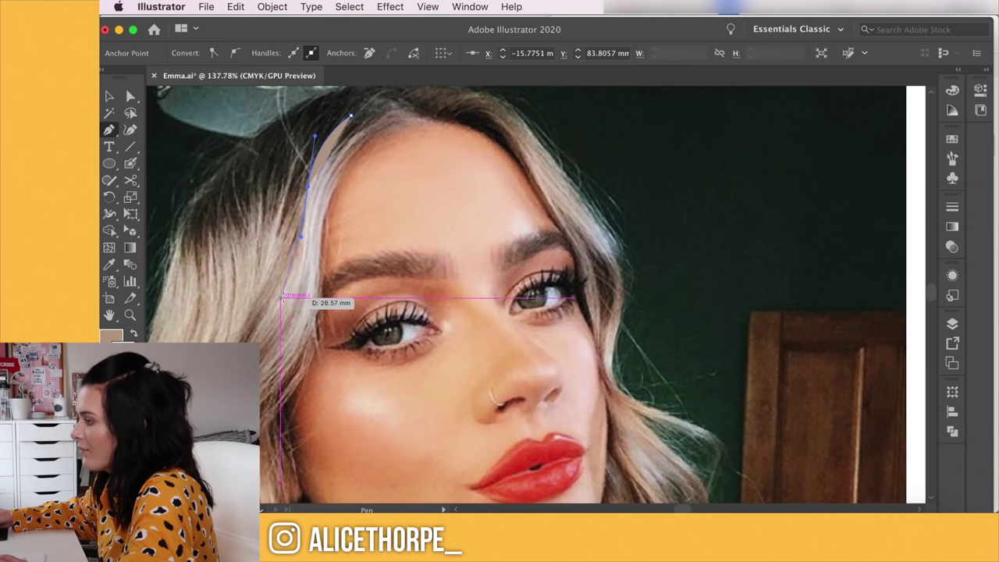
drag(289, 293, 296, 344)
click(239, 406)
click(308, 272)
click(231, 437)
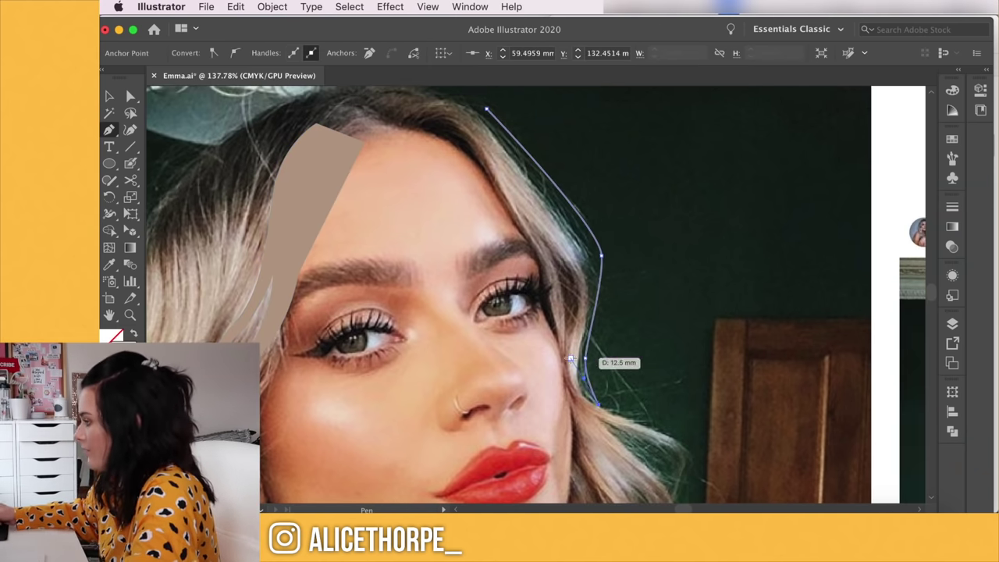
click(566, 364)
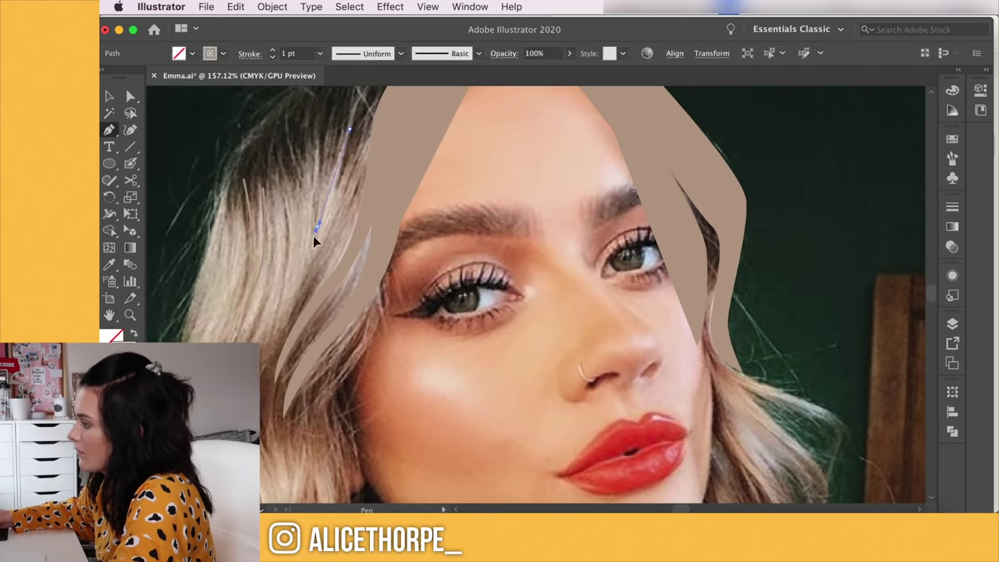
Send the reference photo behind the illustration
scroll(504, 338, down, 10)
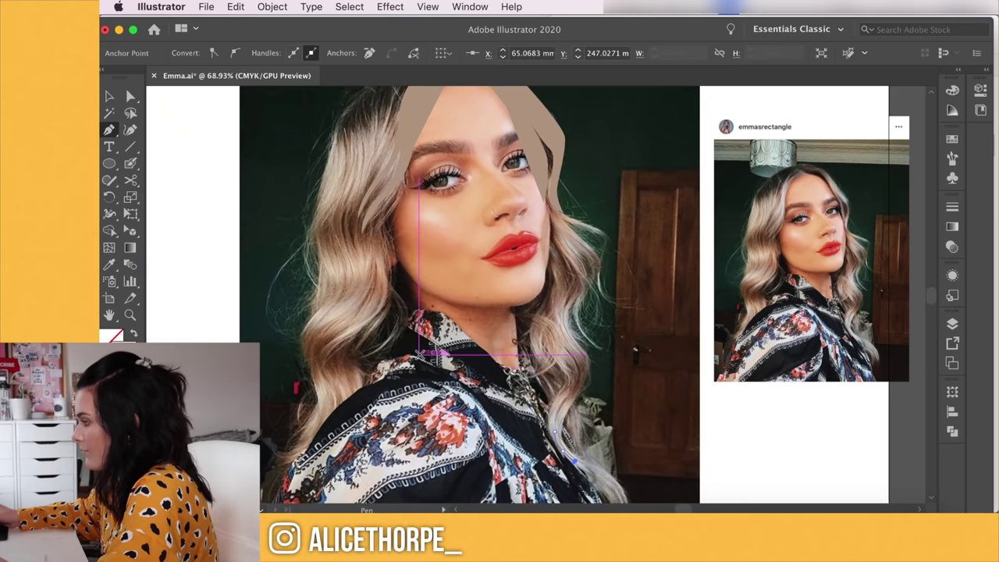
key(v)
click(428, 352)
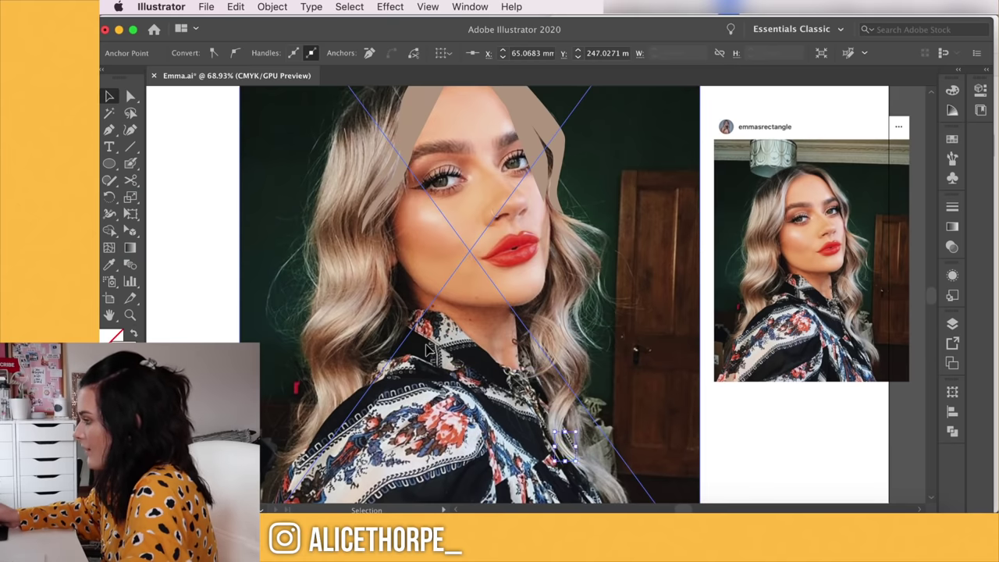
key(super+shift+bracketleft)
Move the face-framing strands on the left of the forehead into the left hair's clip group, above the base hair shape
scroll(473, 252, up, 3)
click(521, 182)
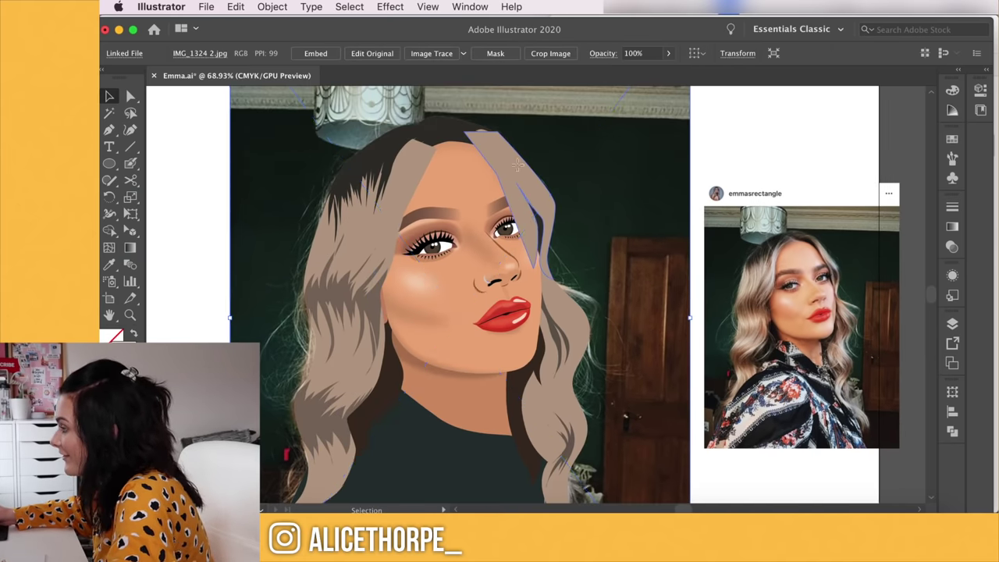
click(410, 168)
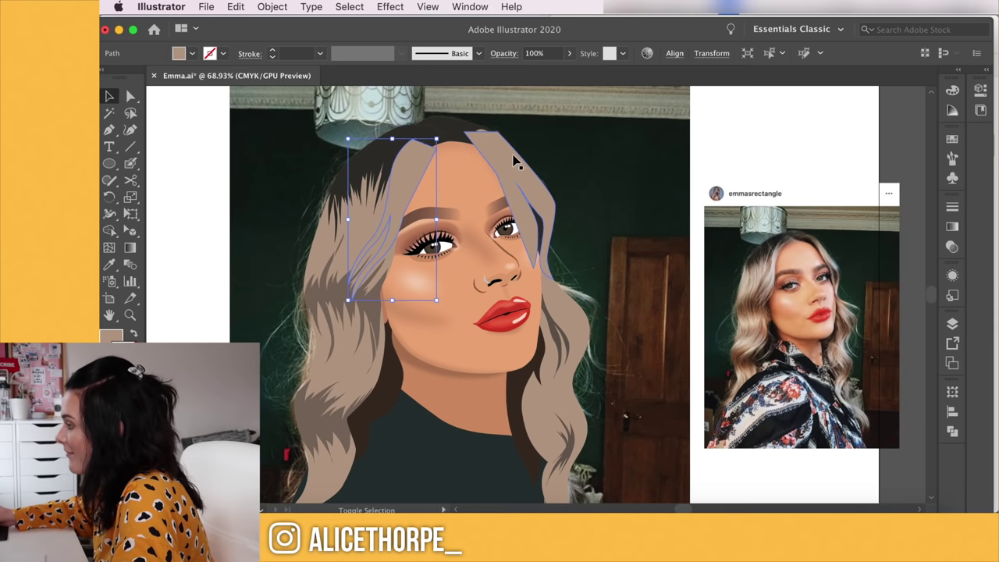
scroll(402, 188, up, 2)
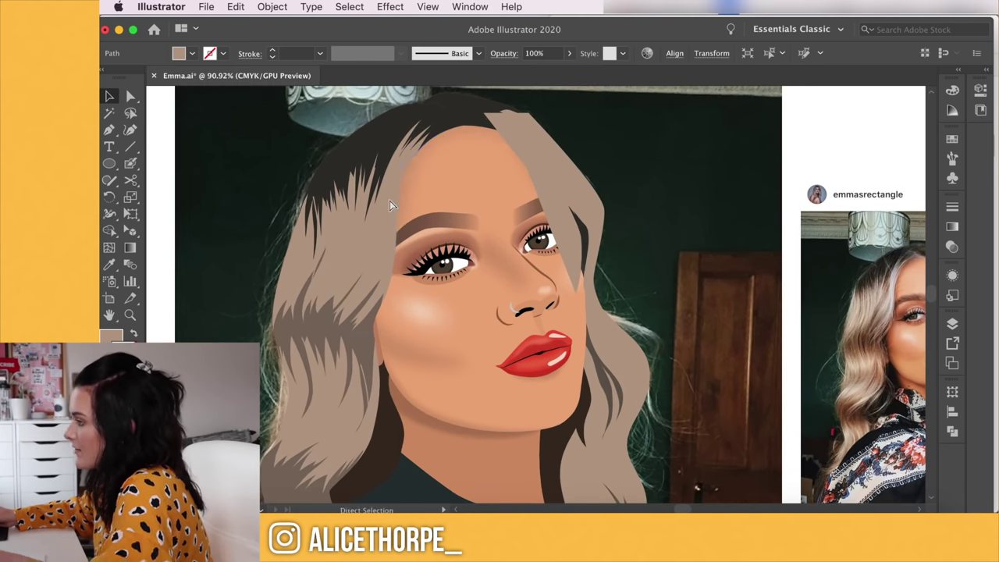
double_click(382, 218)
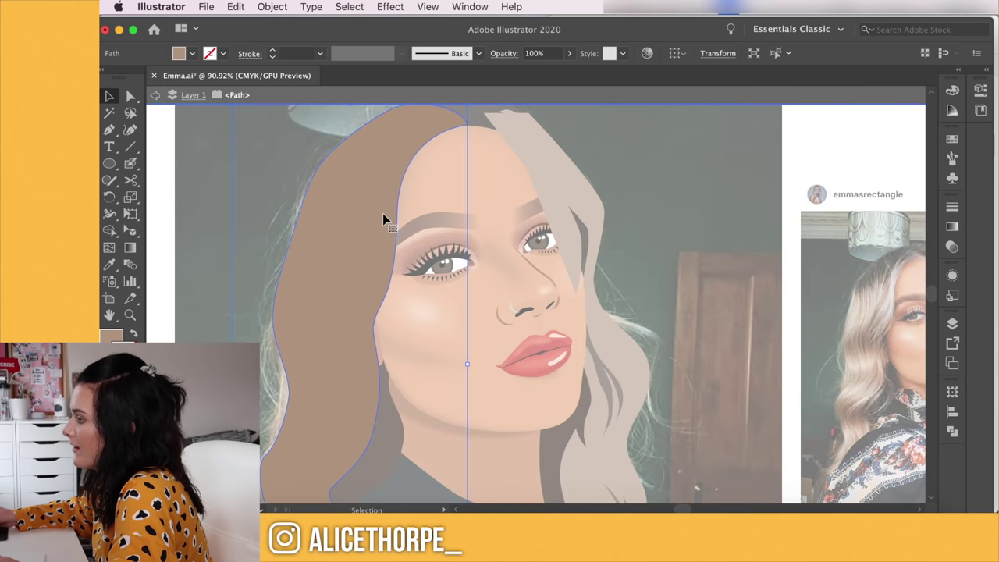
key(super+shift+bracketleft)
click(236, 7)
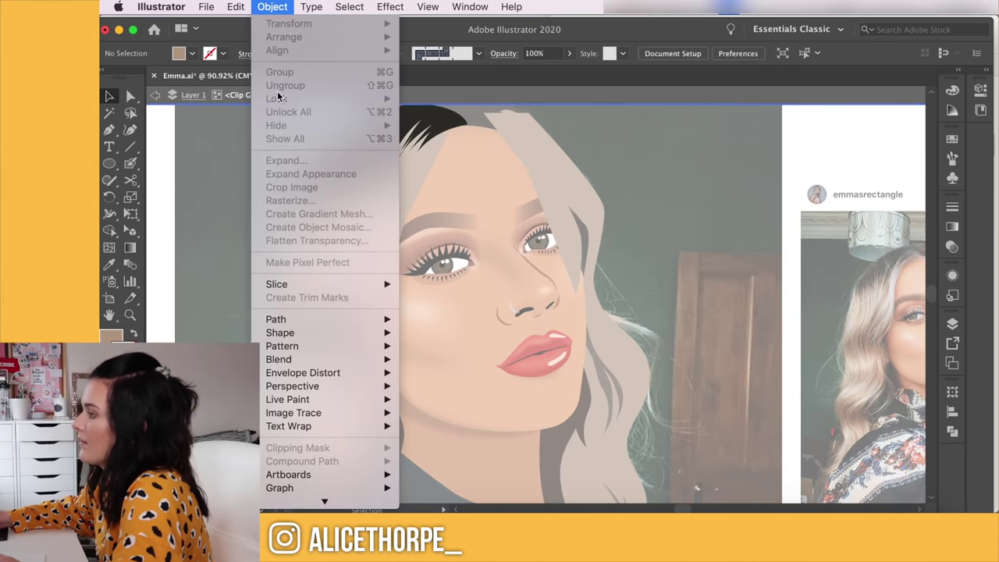
click(321, 125)
drag(467, 210, 457, 236)
Recolour the clipped left face-framing strands pale beige and store the colour #DDC1AF in the library
double_click(110, 338)
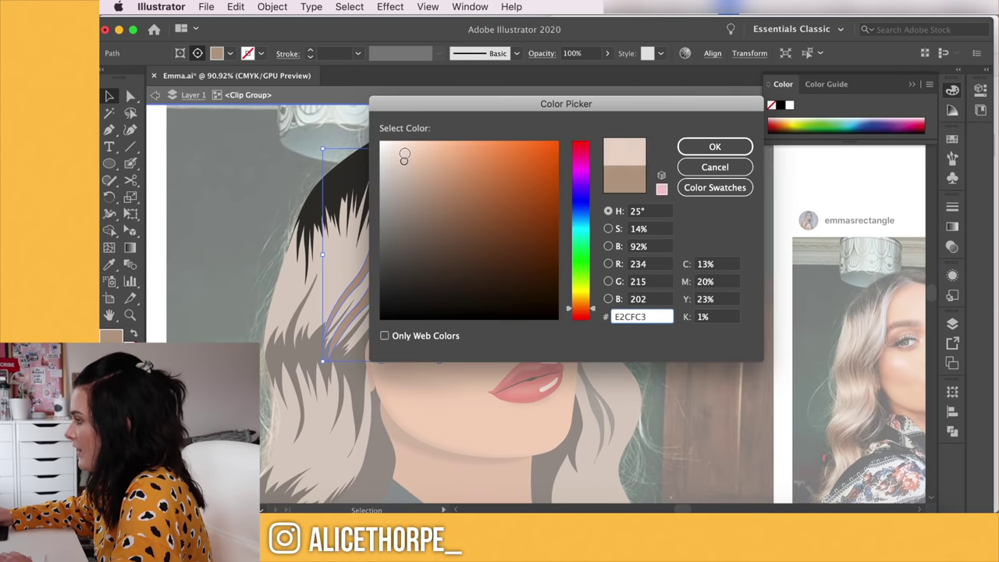
click(715, 147)
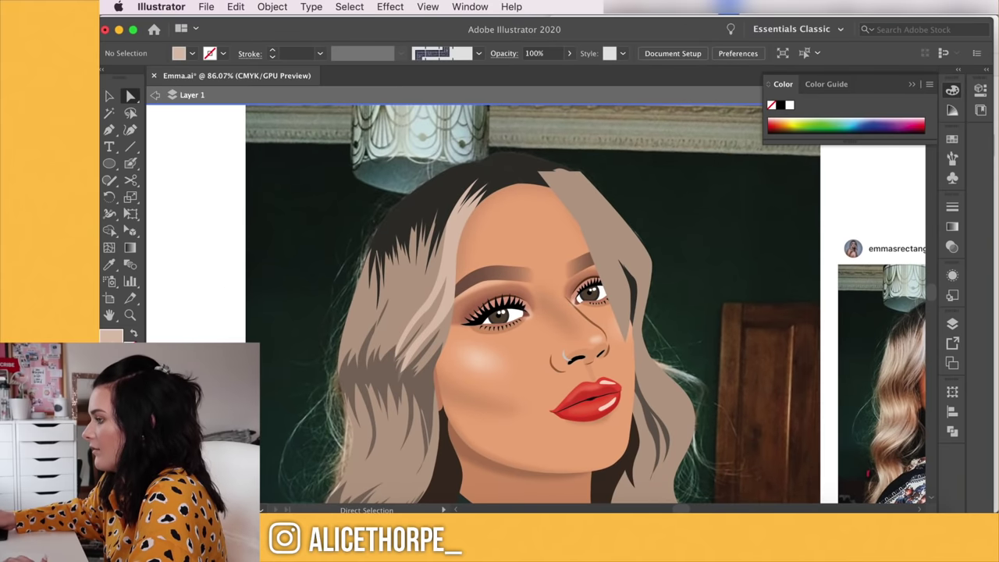
double_click(110, 337)
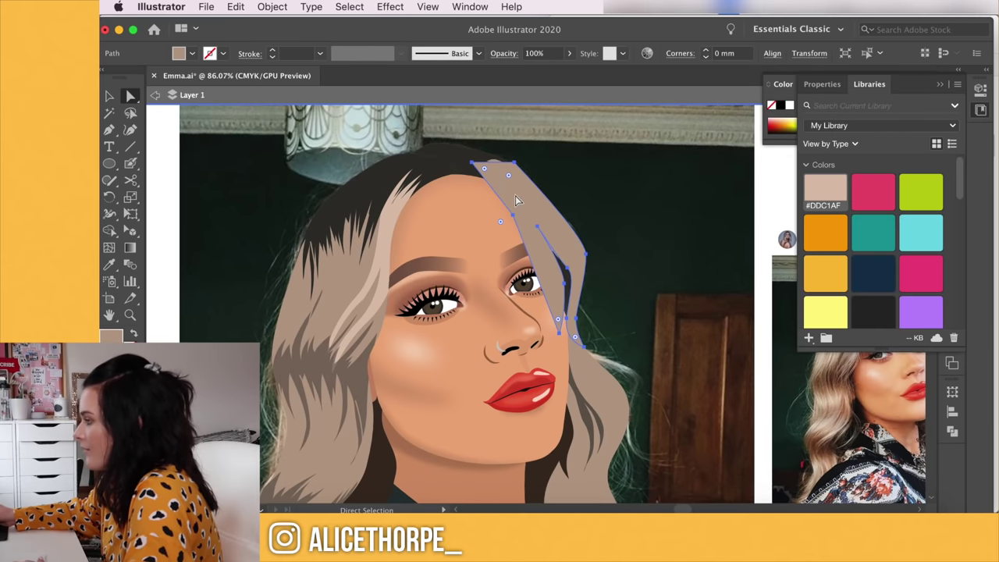
Move the right face-framing strand inside the right hair's clipping shape and fill it with the pale beige #DDC1AF
scroll(443, 152, up, 3)
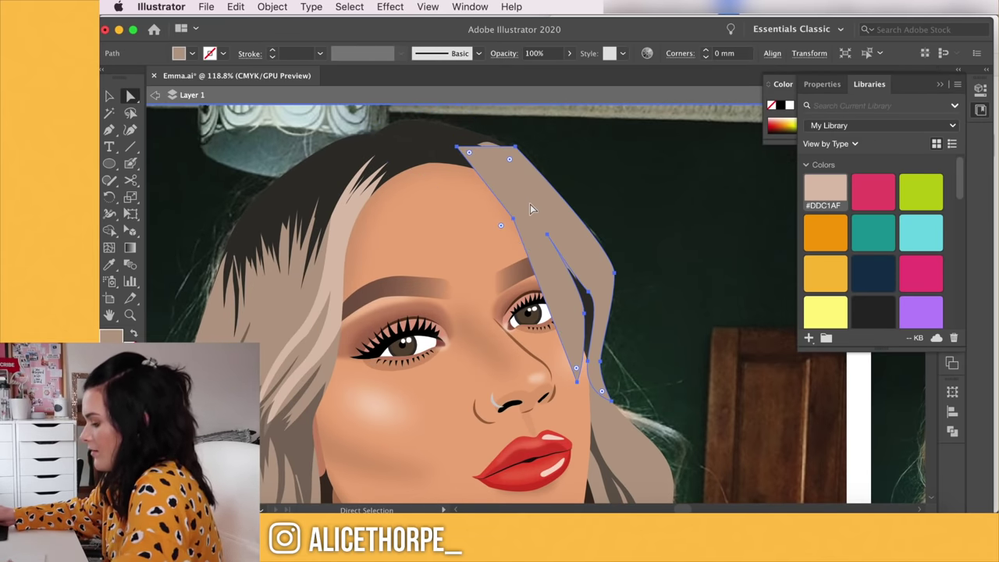
key(Delete)
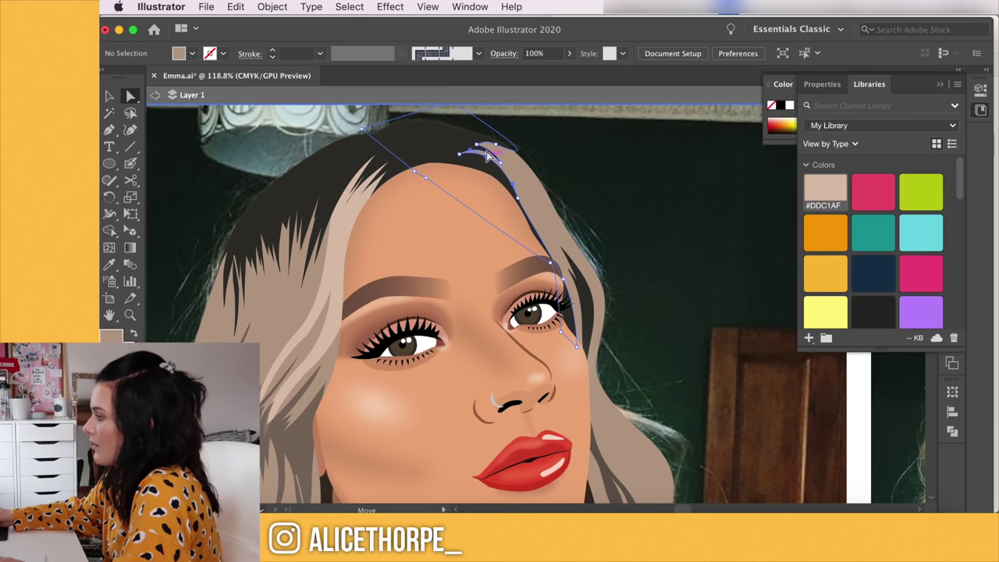
click(487, 155)
key(super+z)
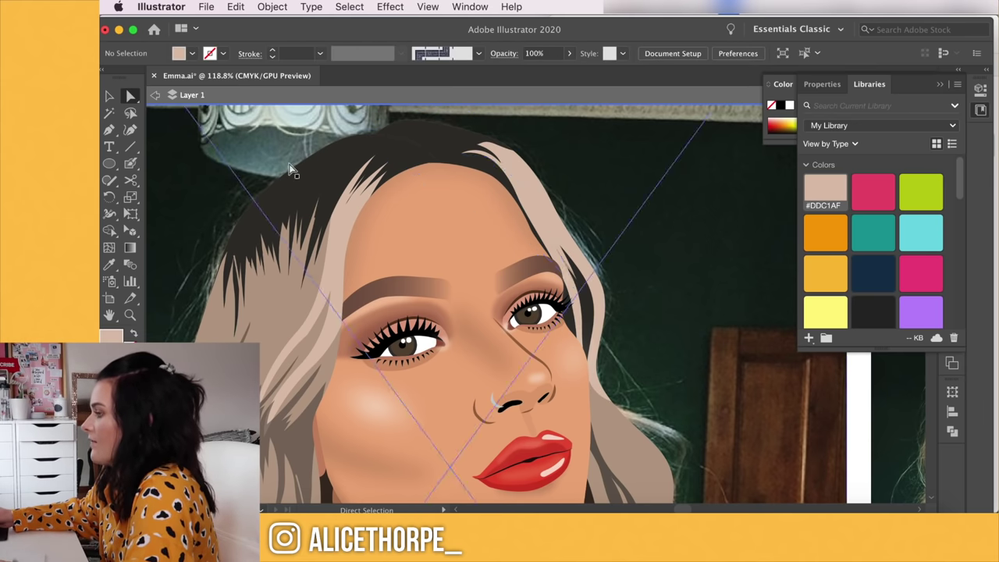
Add thin pale strands along the hair waves as 3 pt strokes with a width profile tapering at both ends
scroll(393, 236, down, 5)
scroll(607, 301, down, 2)
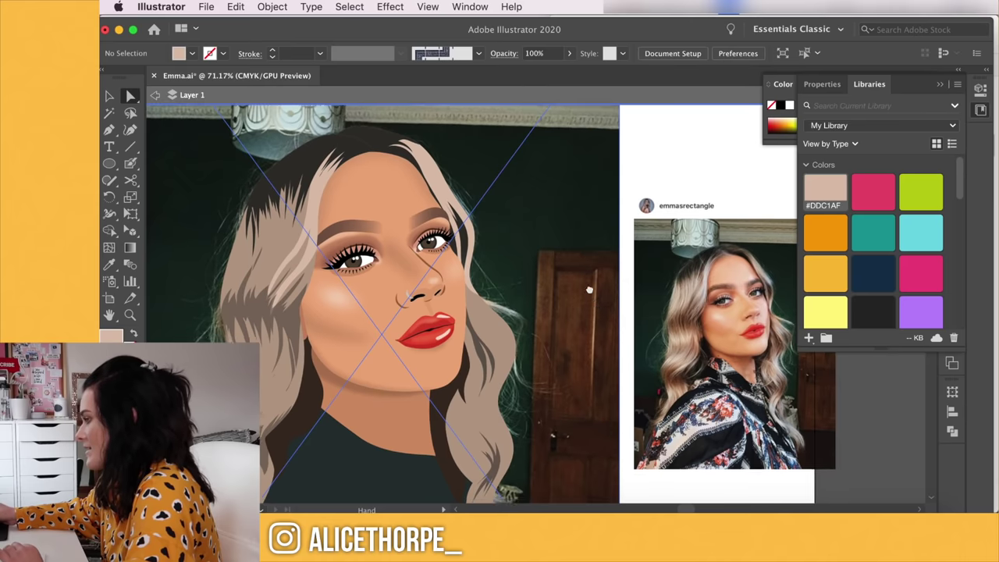
scroll(250, 338, up, 3)
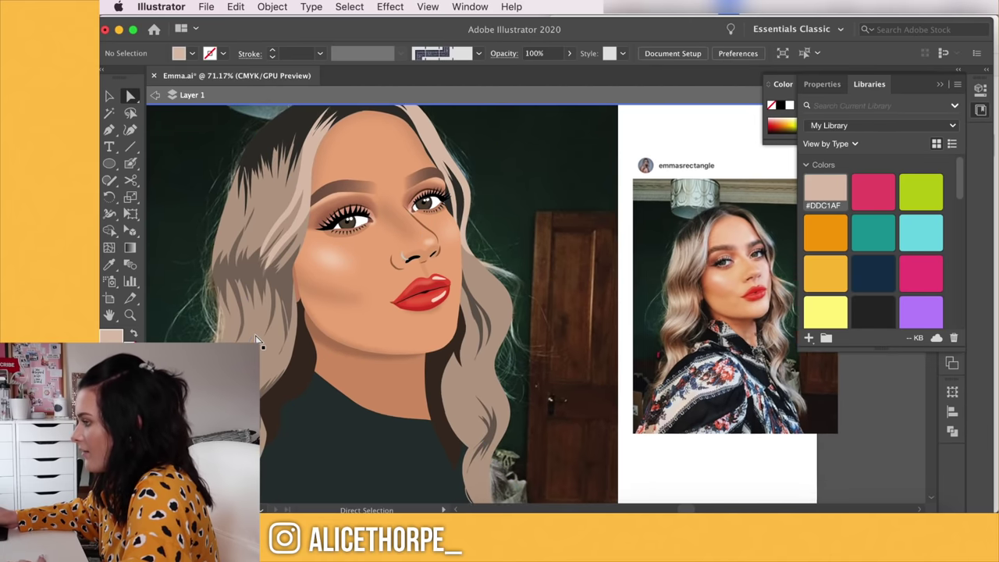
click(266, 321)
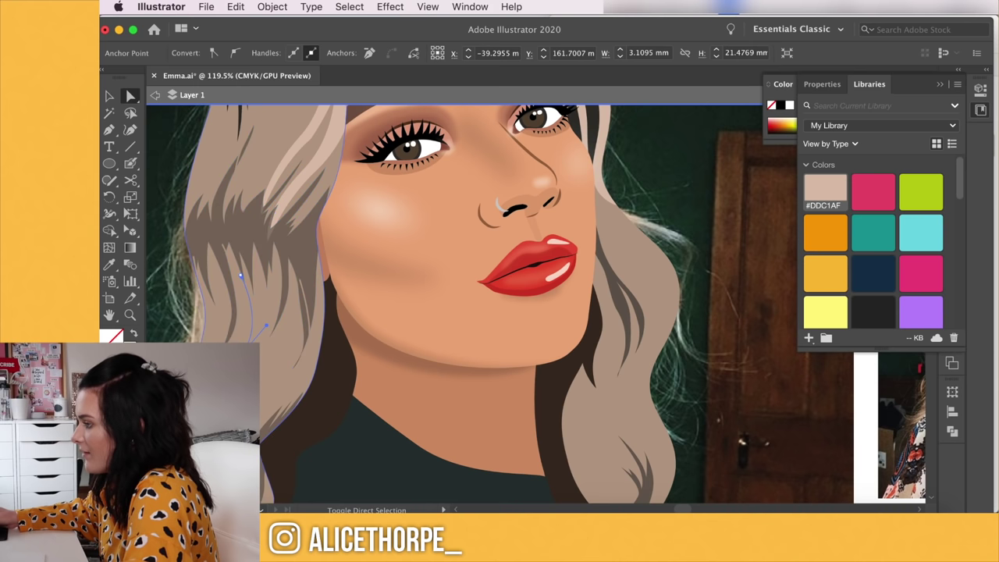
drag(227, 290, 242, 353)
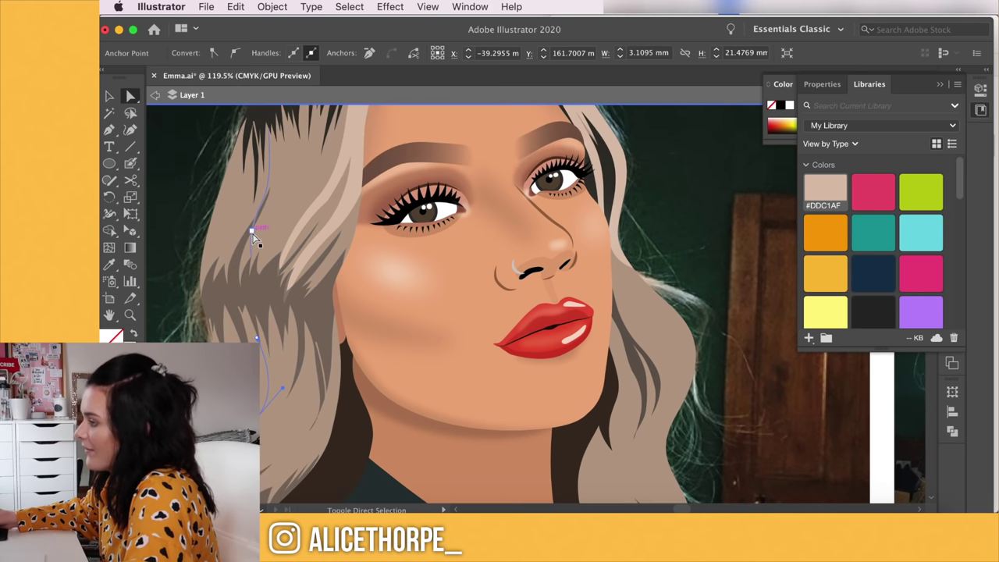
shift+click(252, 233)
key(v)
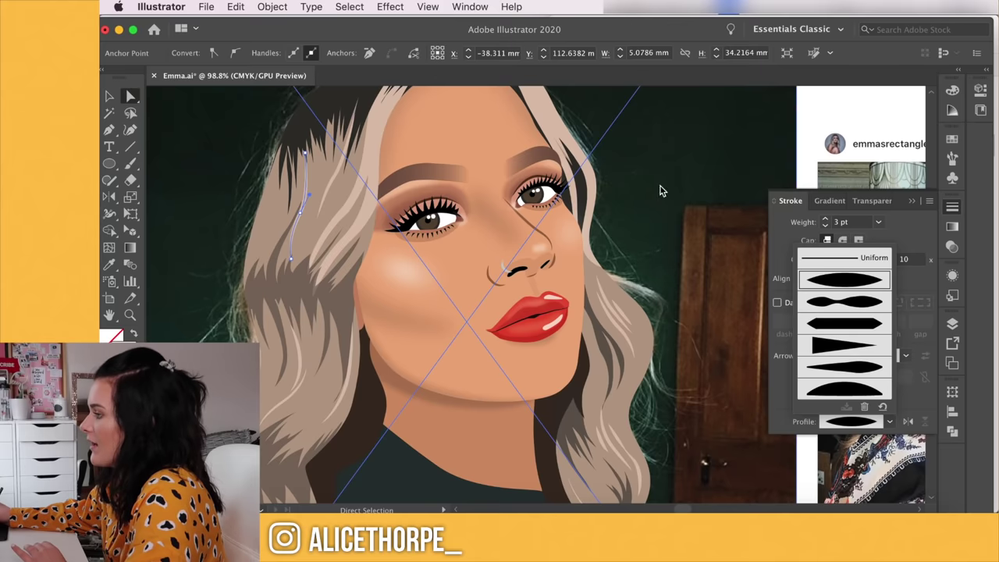
click(660, 190)
Paint a pale highlight patch with the Blob Brush on the lower left hair wave, using the face-framing strand's colour
click(264, 218)
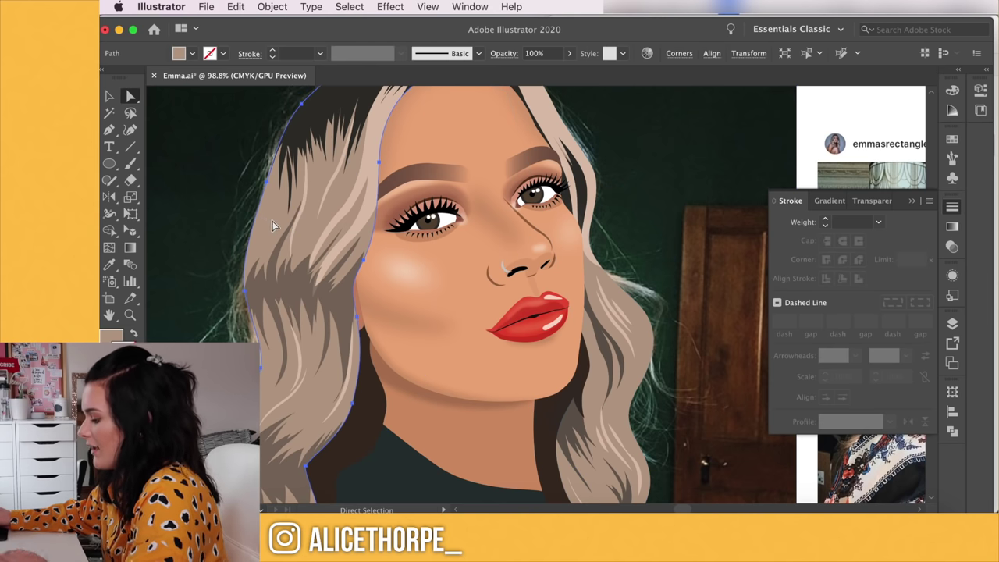
click(705, 131)
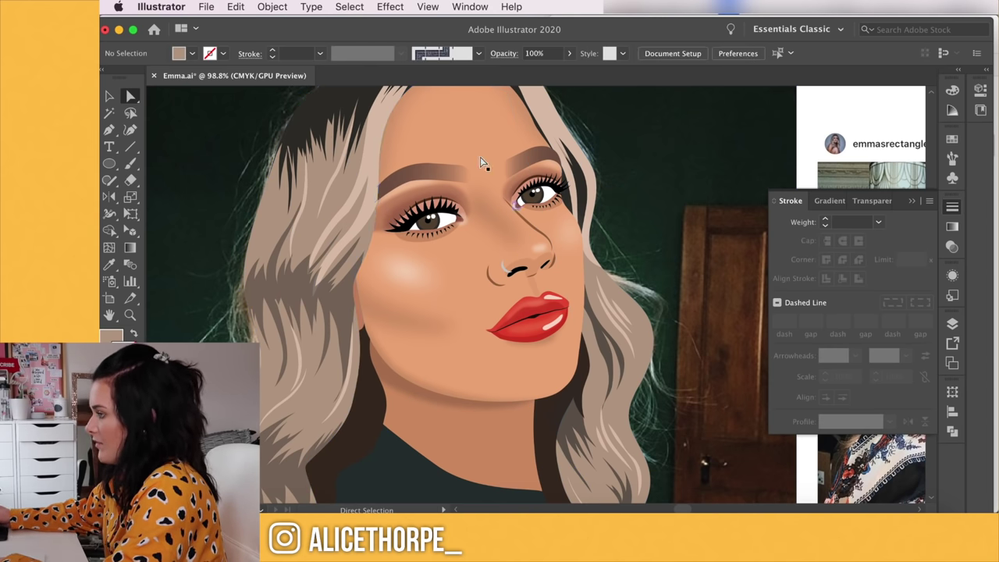
click(373, 159)
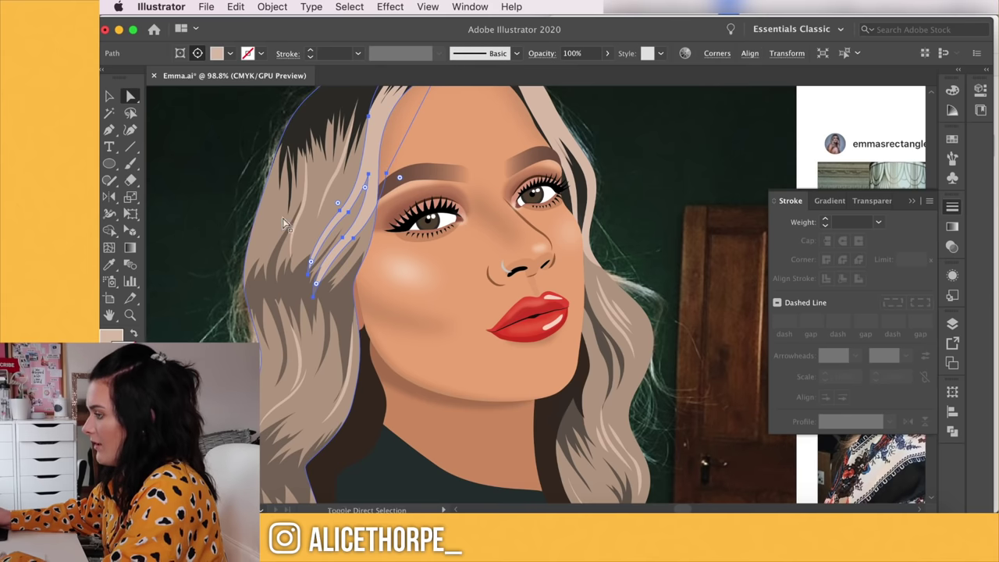
key(shift+b)
drag(281, 348, 315, 359)
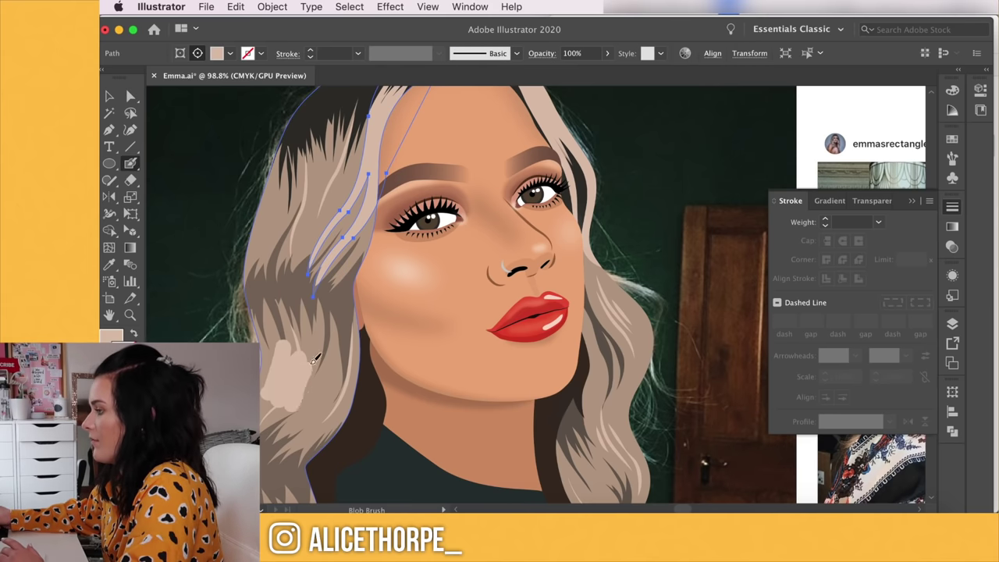
key(super+shift+a)
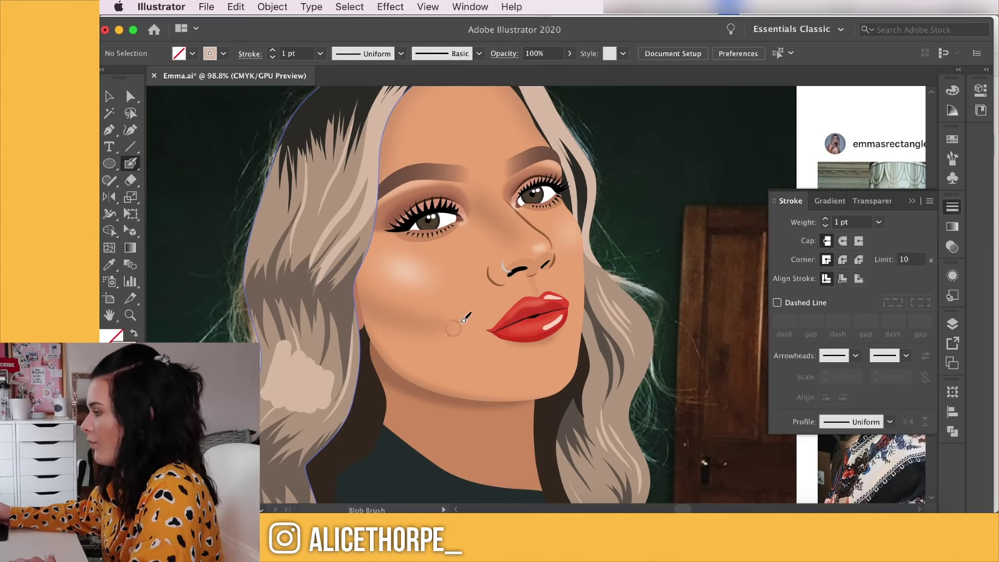
Paint further soft-edged pale highlight patches across the upper and lower waves of the left hair
scroll(477, 327, down, 4)
drag(499, 346, 404, 330)
drag(256, 223, 306, 218)
drag(256, 388, 276, 386)
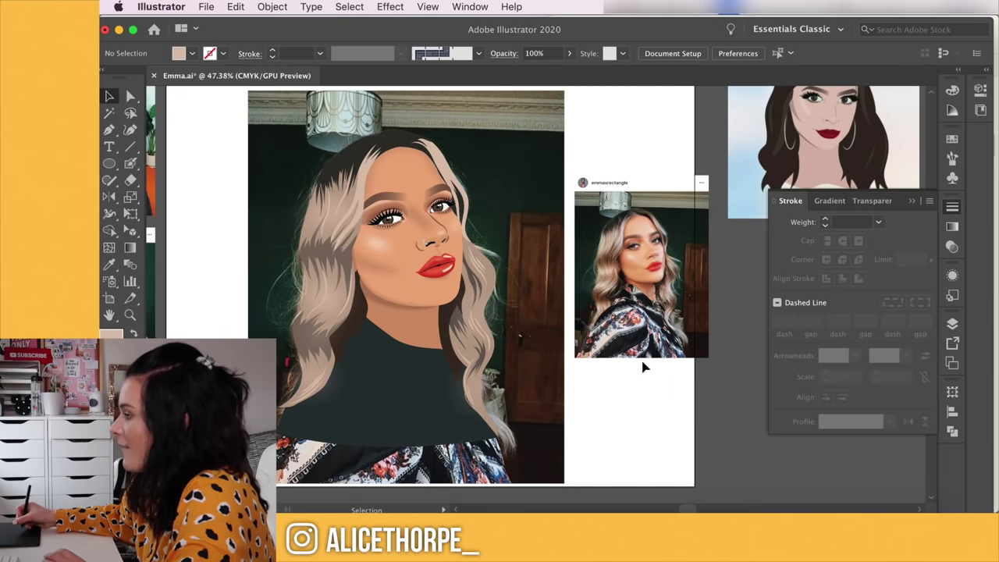
Lock and hide the large reference photo behind the portrait, and extend the artboard's lower edge downward
click(552, 315)
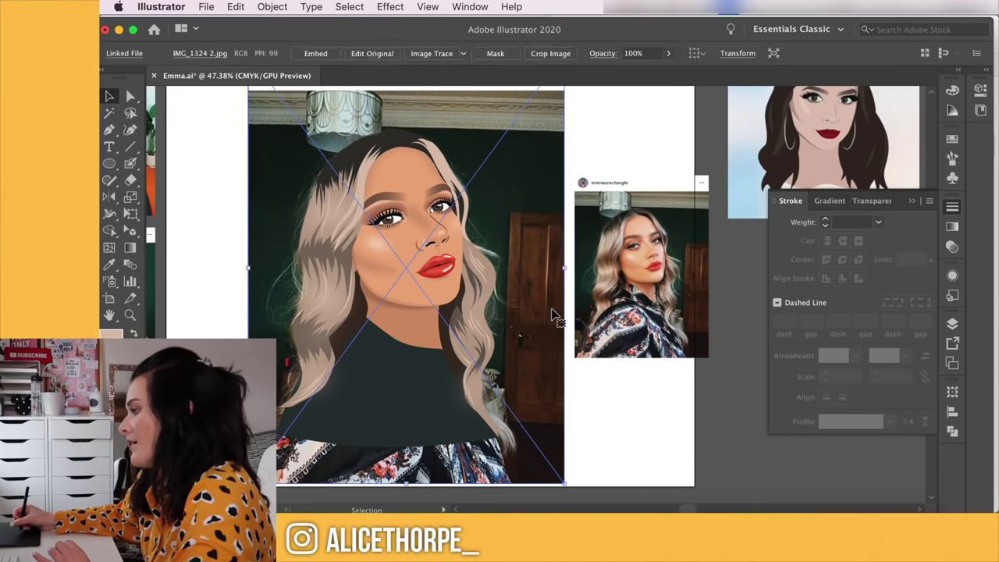
click(953, 324)
drag(929, 352, 926, 428)
click(793, 435)
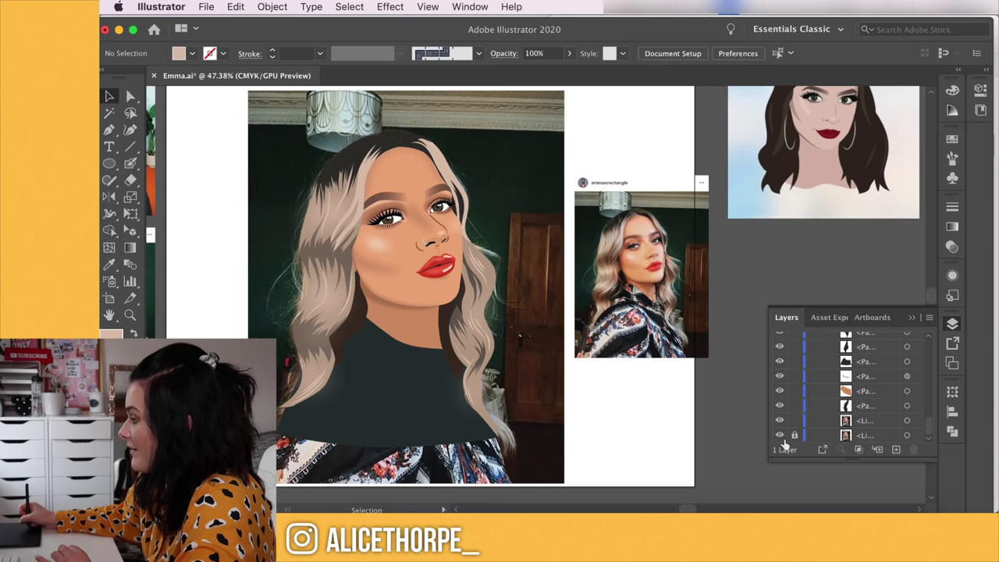
click(778, 435)
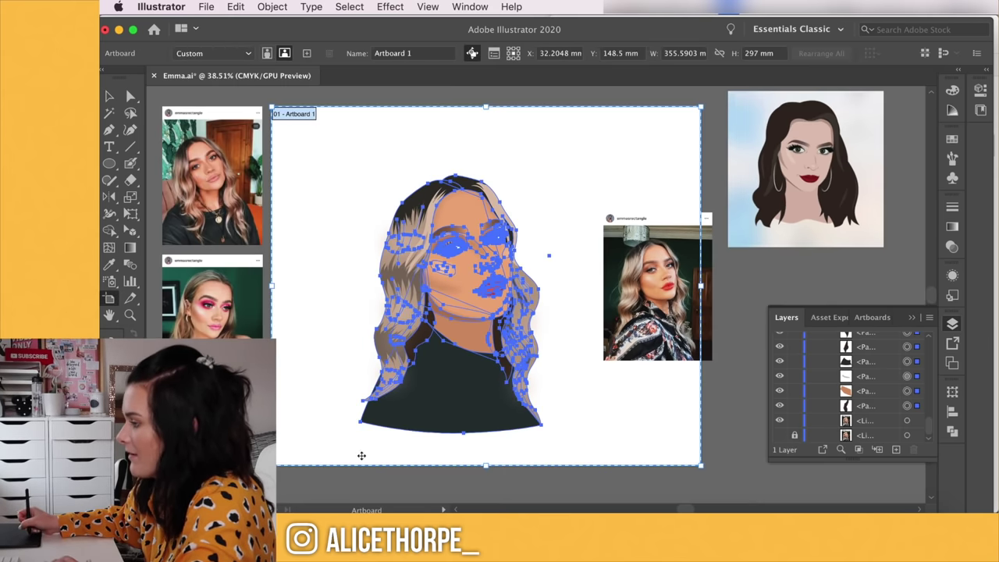
drag(486, 465, 485, 497)
key(Escape)
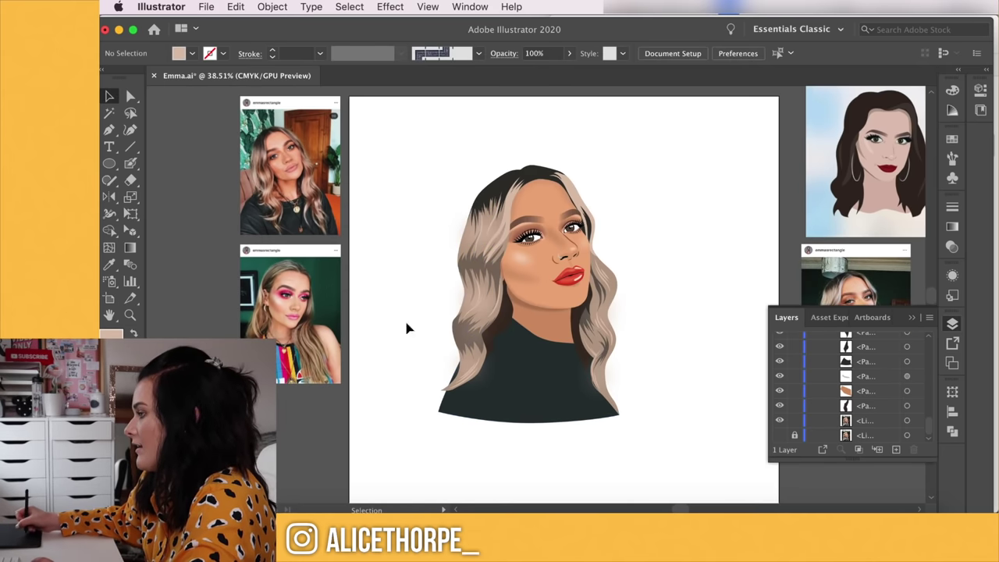
Reshape the curved lower edge of the dark top into straight, angular edges
click(486, 419)
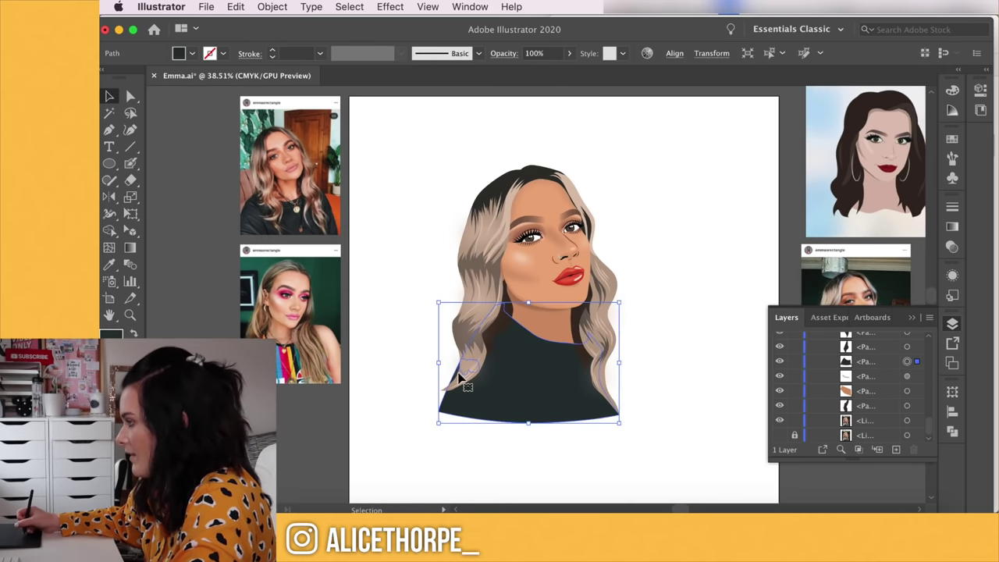
scroll(497, 414, up, 1)
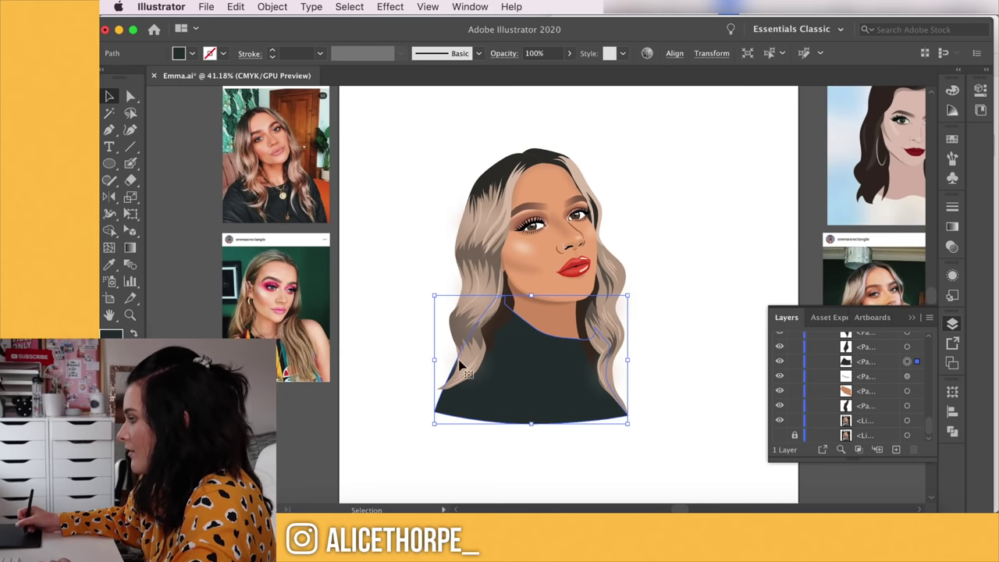
scroll(522, 409, up, 3)
key(a)
drag(541, 428, 555, 493)
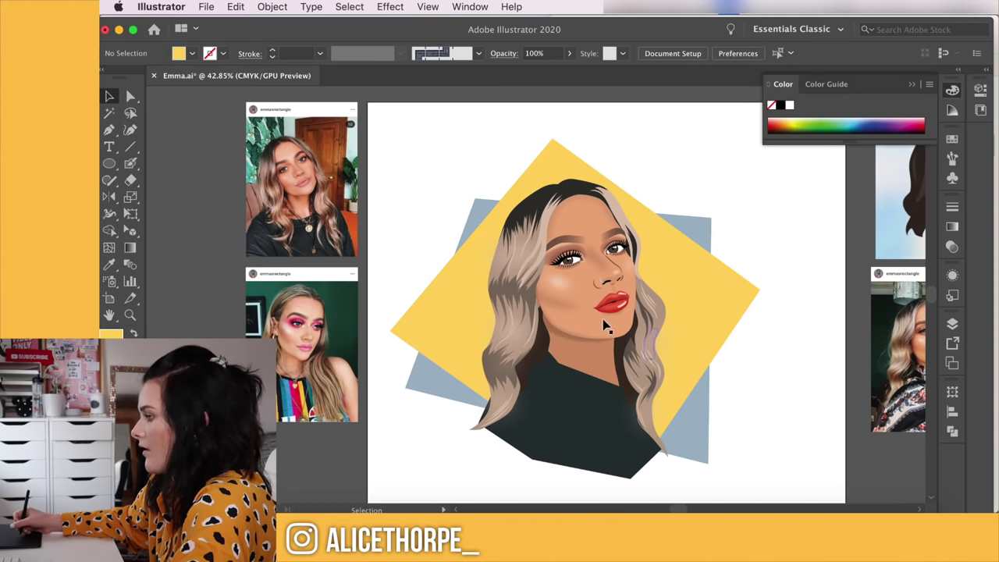
Paint a white border shape around the hair with the Blob Brush and place it behind the portrait
key(shift+b)
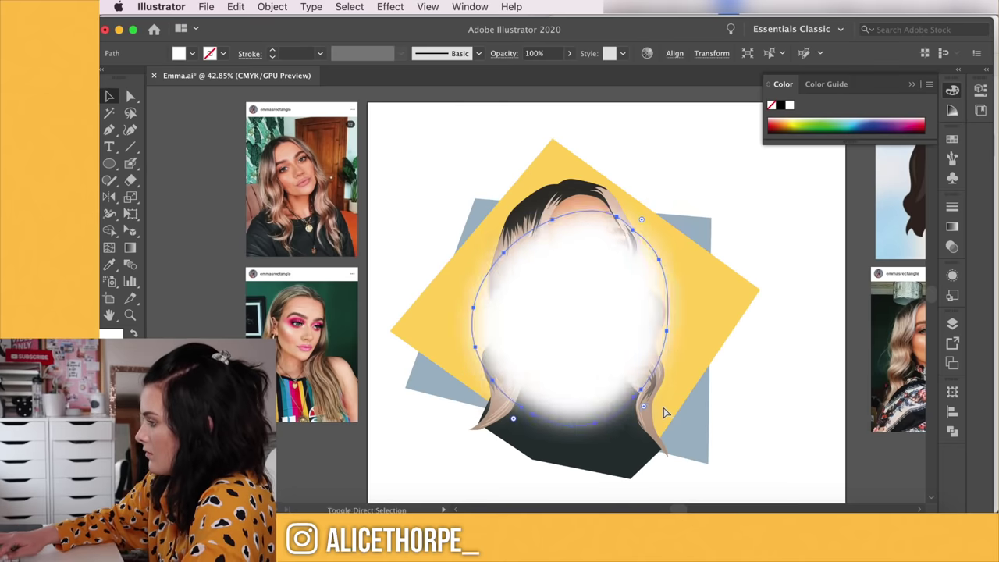
key(super+[)
key(a)
drag(552, 219, 554, 201)
key(Delete)
key(shift+b)
mouse_move(491, 393)
mouse_down()
mouse_move(496, 348)
mouse_move(494, 394)
mouse_up()
key(v)
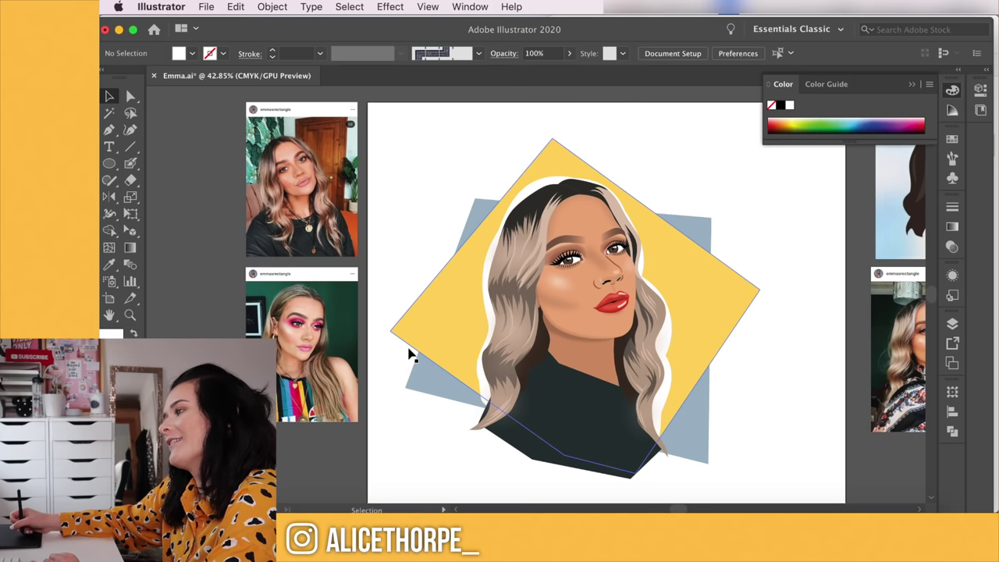
Smooth the white border around the crown and upper left hair by cleaning up its anchor points
scroll(557, 294, up, 4)
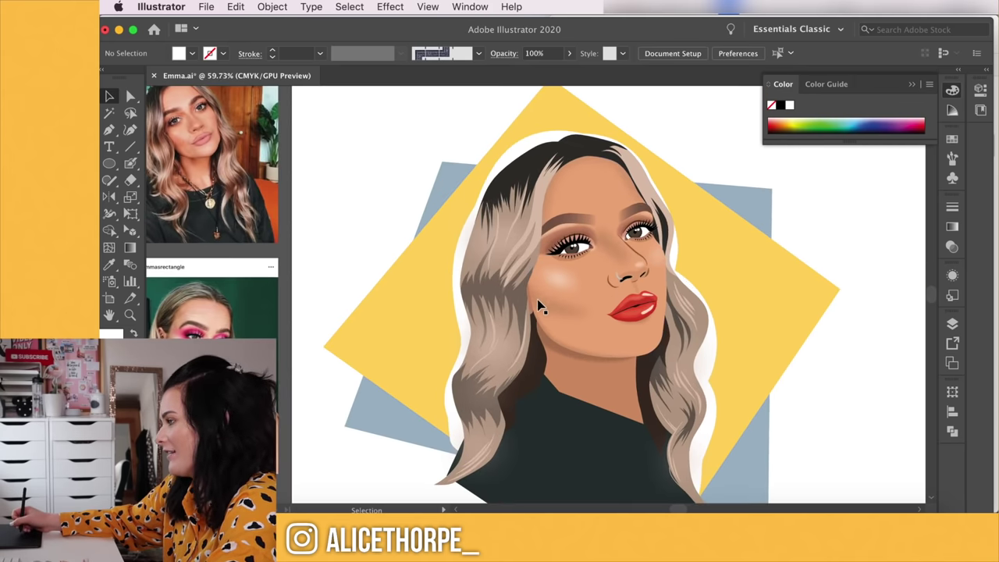
click(495, 171)
key(a)
scroll(455, 361, up, 4)
scroll(357, 411, up, 8)
key(minus)
key(a)
scroll(468, 313, down, 8)
click(487, 234)
scroll(455, 356, down, 1)
Touch up the white border's edge along the right side of the face and hair
key(shift+b)
scroll(455, 357, down, 2)
key(v)
click(535, 408)
key(a)
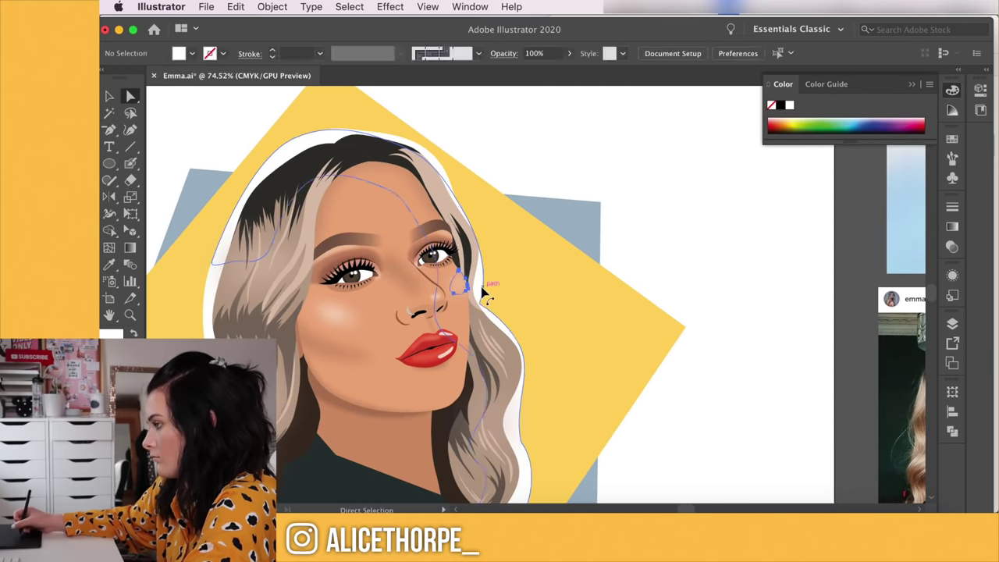
click(484, 292)
click(694, 234)
Draw a closed five-sided outline around the portrait with the Pen tool
key(p)
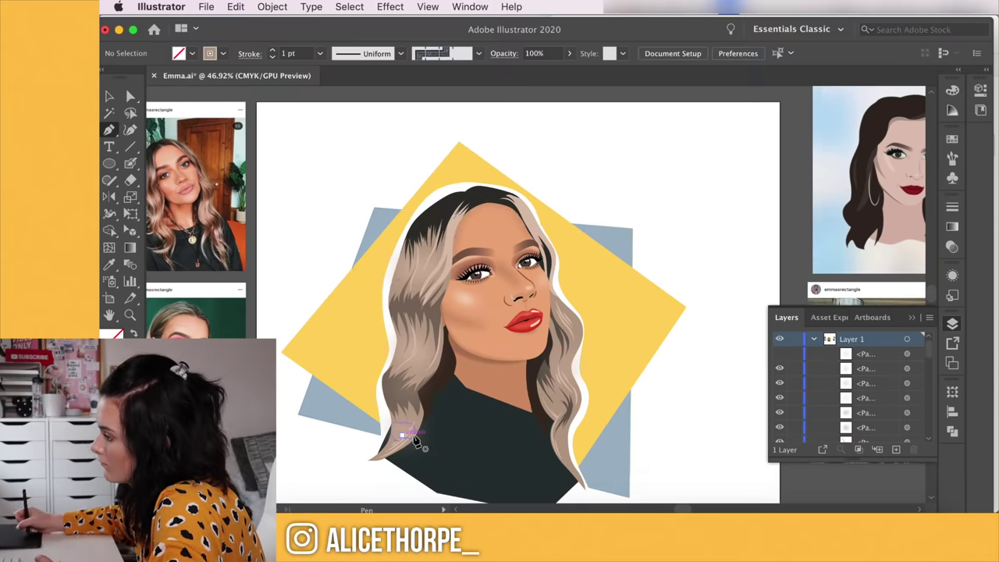
click(427, 463)
click(316, 347)
click(435, 216)
click(616, 280)
click(643, 349)
click(427, 462)
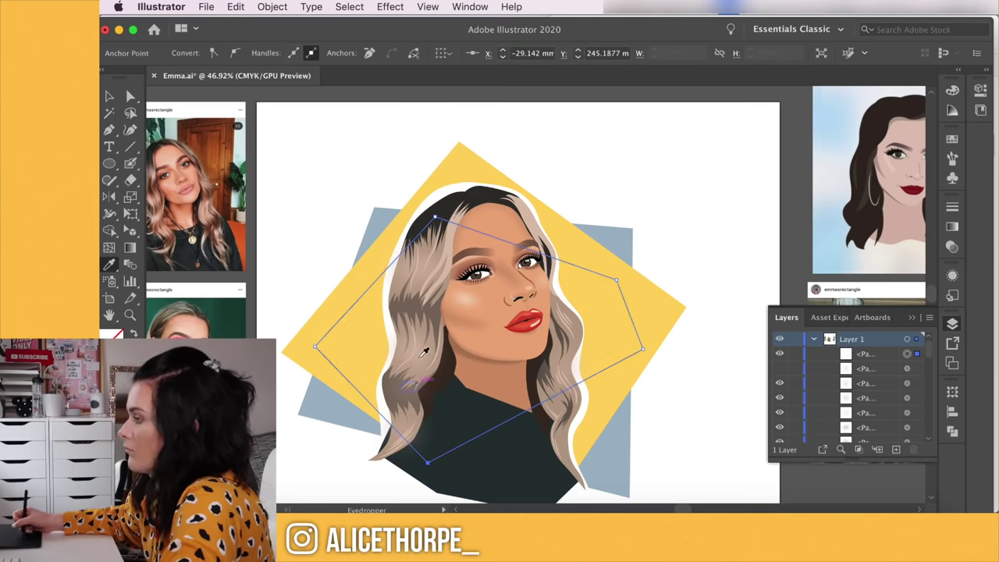
Turn the five-sided outline into a dark dashed line running behind the portrait
click(952, 207)
click(777, 303)
key(v)
double_click(825, 225)
click(728, 239)
Pull the dashed outline's lower right corner down toward the lower part of the yellow and blue shapes
key(a)
drag(643, 349, 622, 421)
scroll(638, 216, down, 2)
click(670, 418)
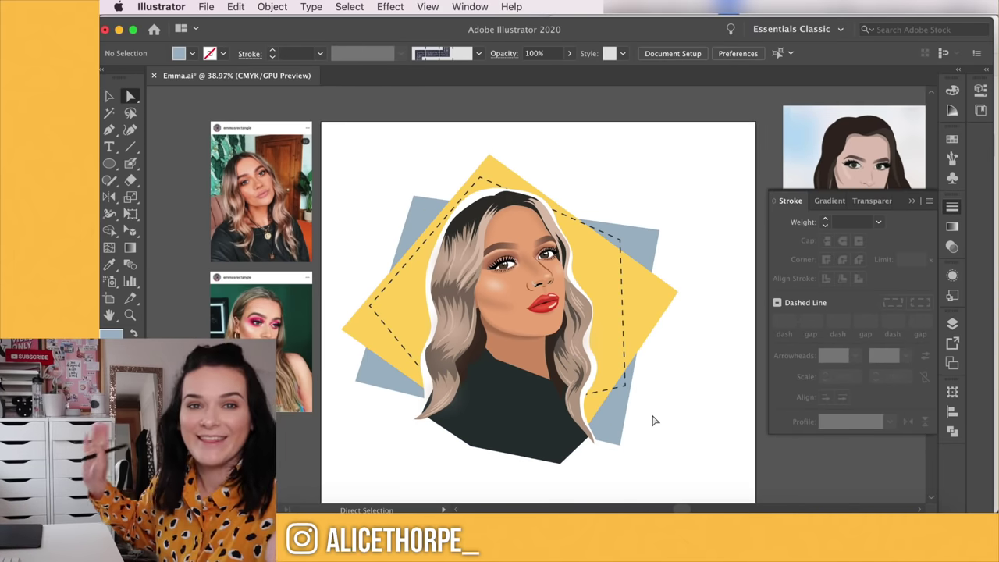
click(954, 205)
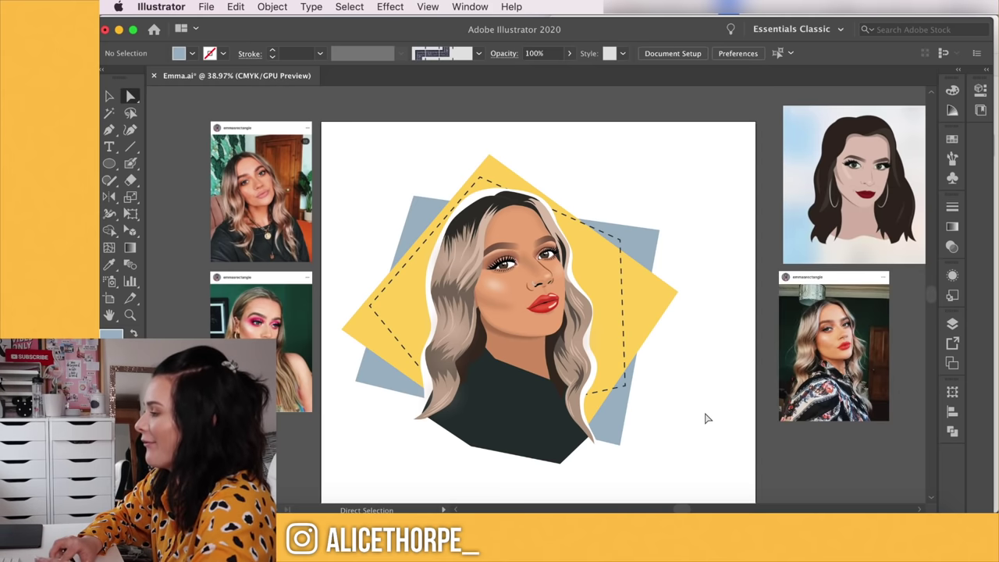
scroll(705, 418, up, 2)
scroll(705, 419, up, 1)
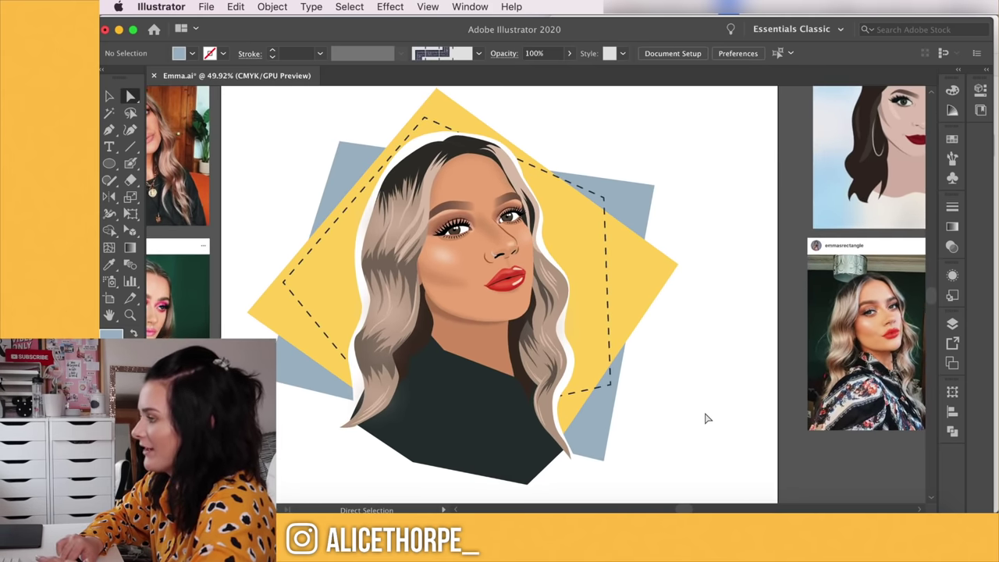